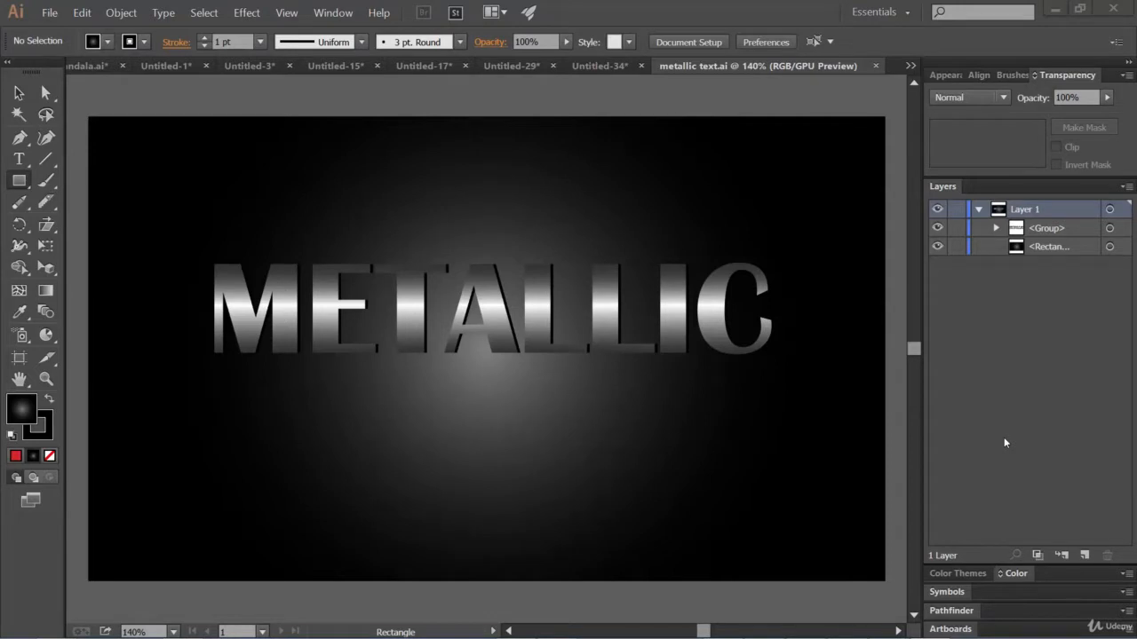
- Create a new 960 x 560 px document with one artboard in CMYK colour mode
{"action": "left_click", "coordinate": [242, 66]}
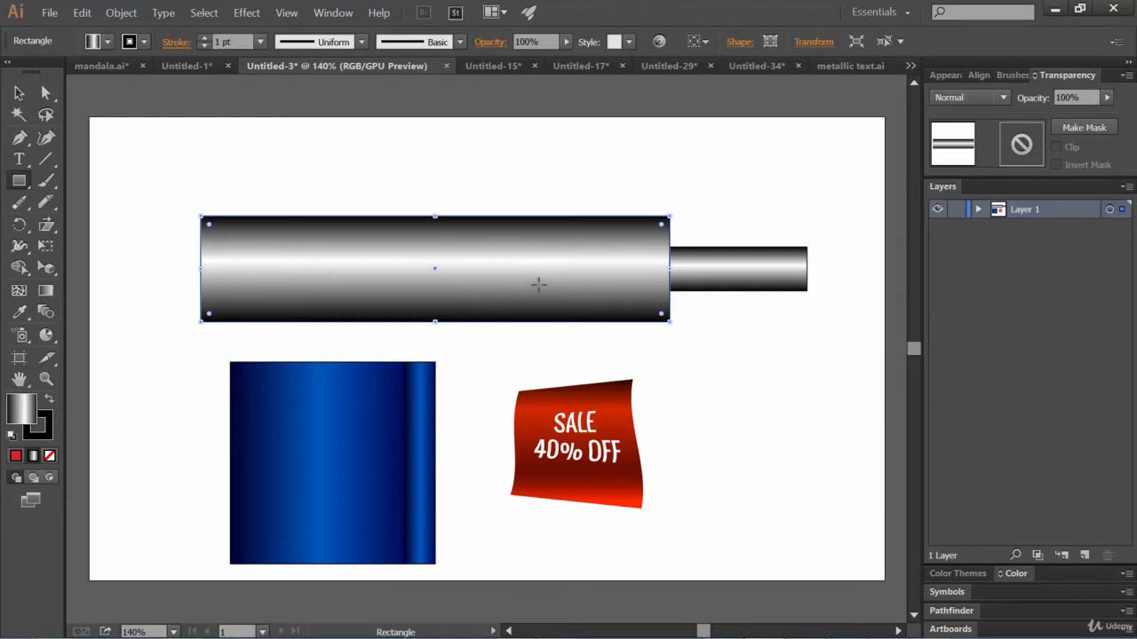
{"action": "left_click", "coordinate": [848, 65]}
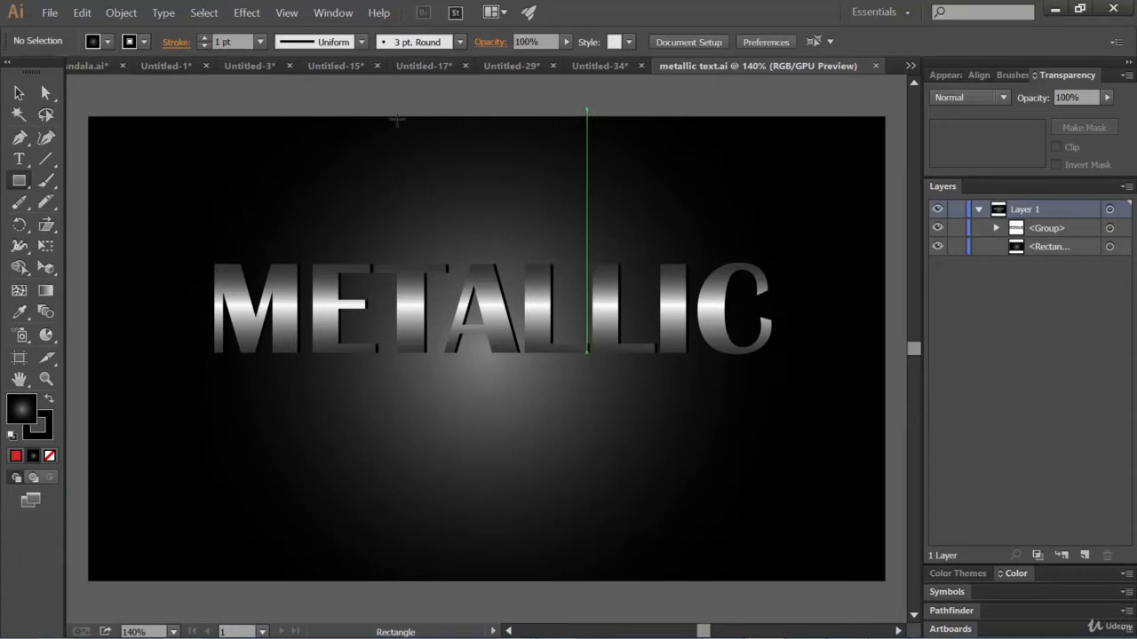
{"action": "left_click", "coordinate": [51, 13]}
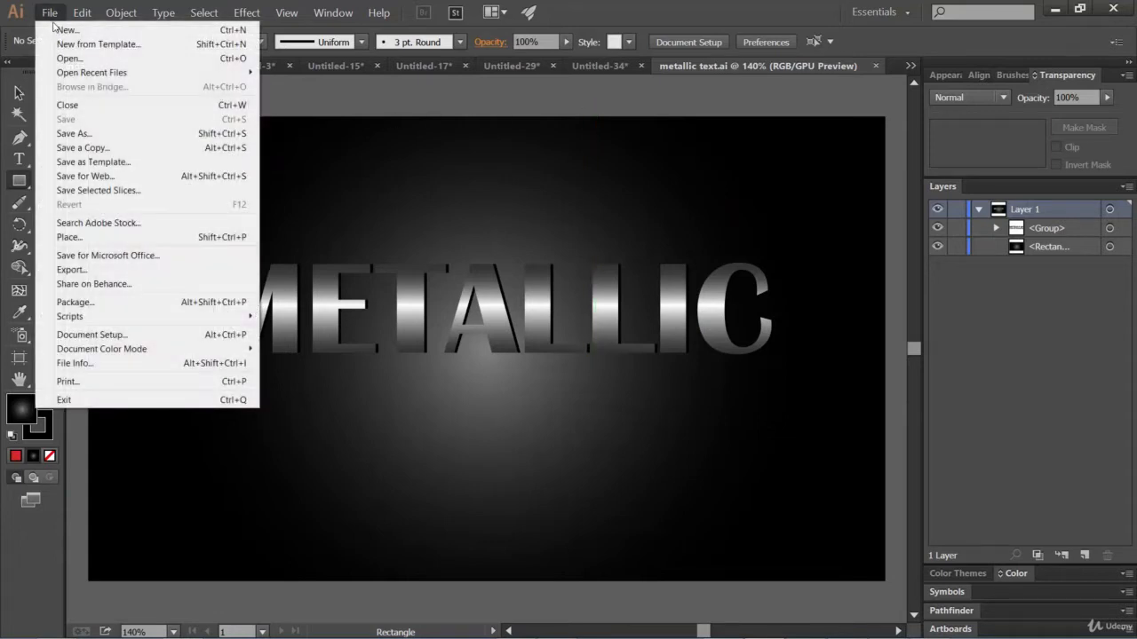
{"action": "left_click", "coordinate": [60, 28]}
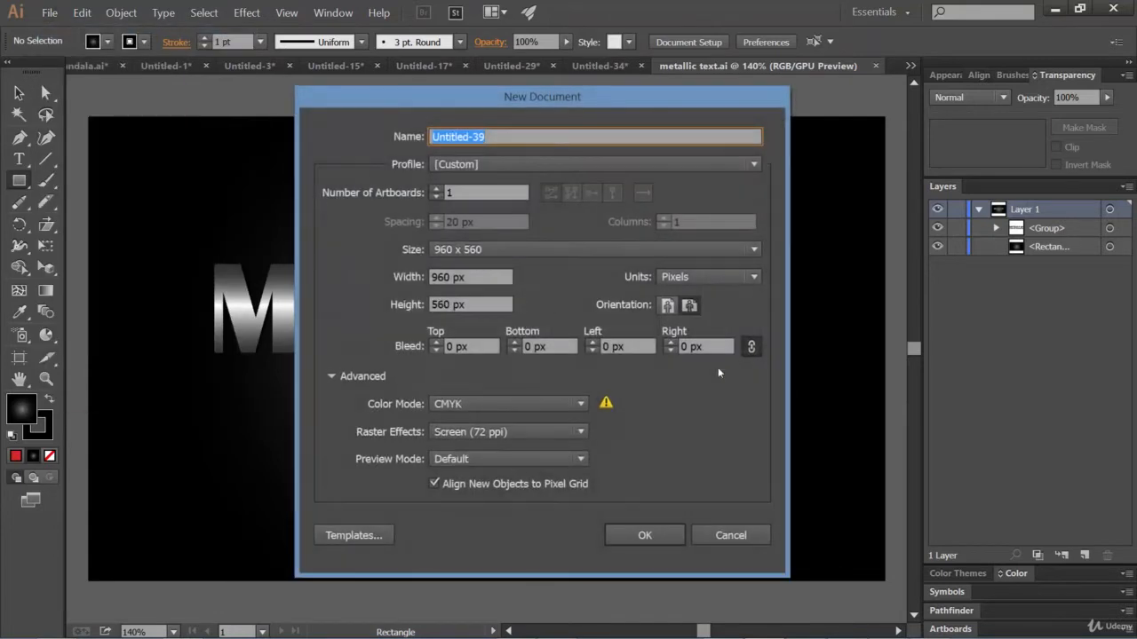
{"action": "left_click", "coordinate": [470, 403]}
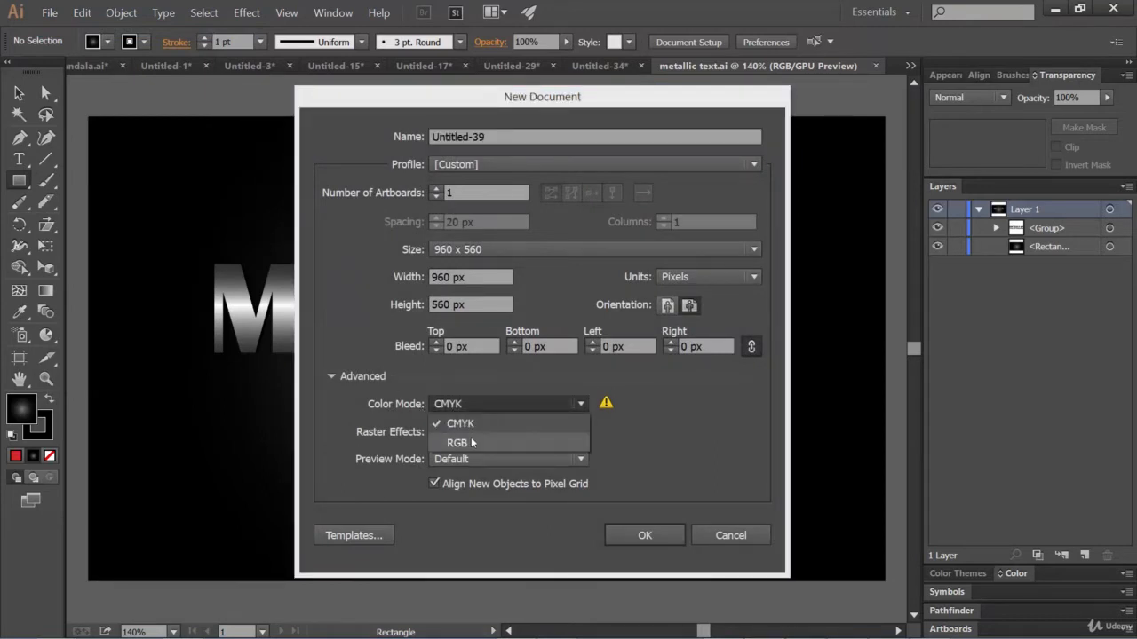
{"action": "left_click", "coordinate": [475, 425]}
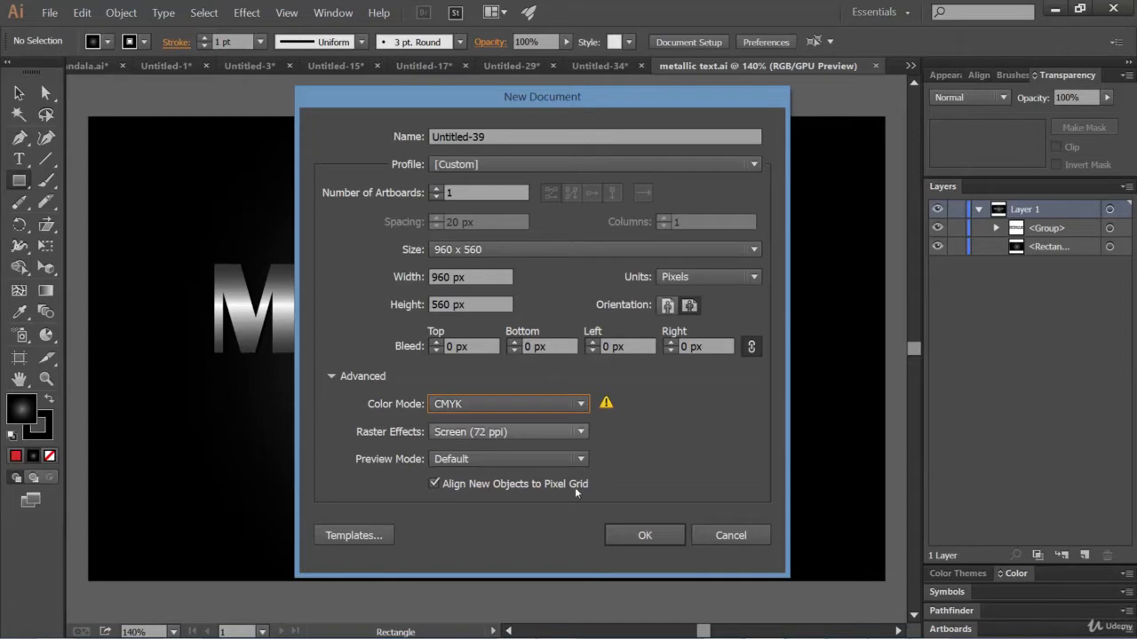
{"action": "left_click", "coordinate": [661, 535]}
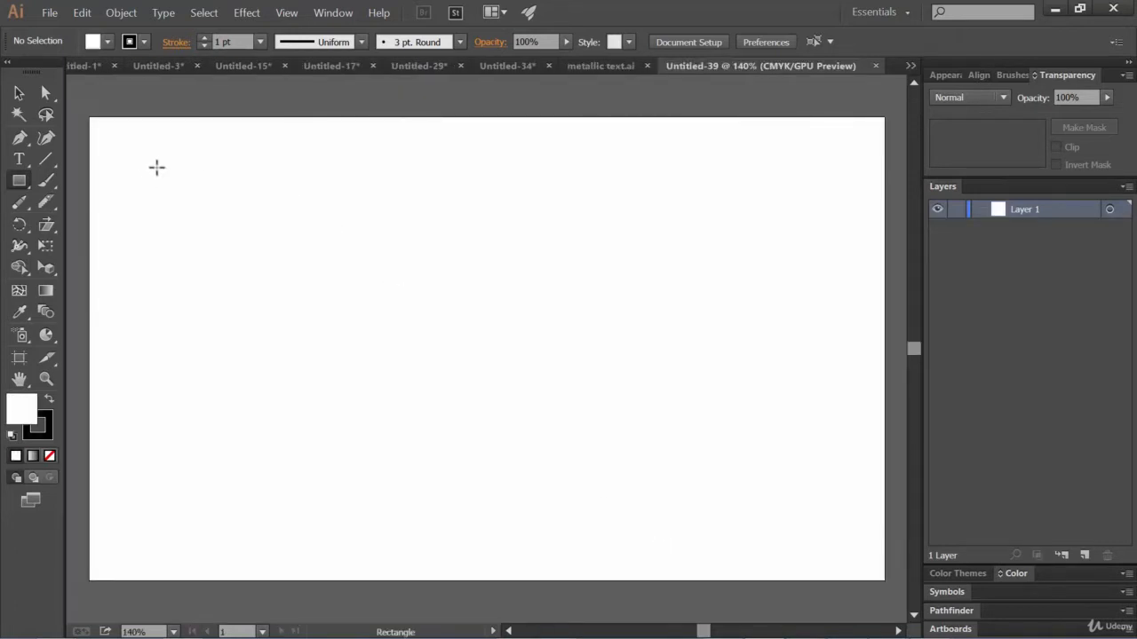
- Draw a rectangle about 517 by 109 px in the artboard's upper left and fill it with the white-to-black gradient swatch
{"action": "left_click_drag", "start_coordinate": [136, 164], "coordinate": [563, 256]}
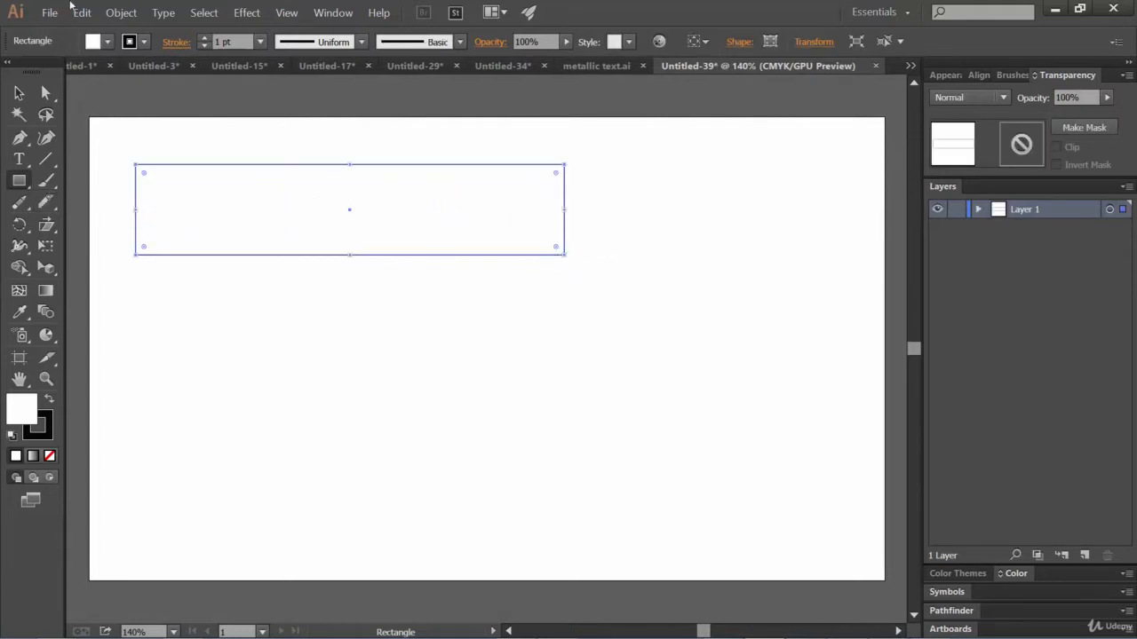
{"action": "left_click", "coordinate": [107, 42]}
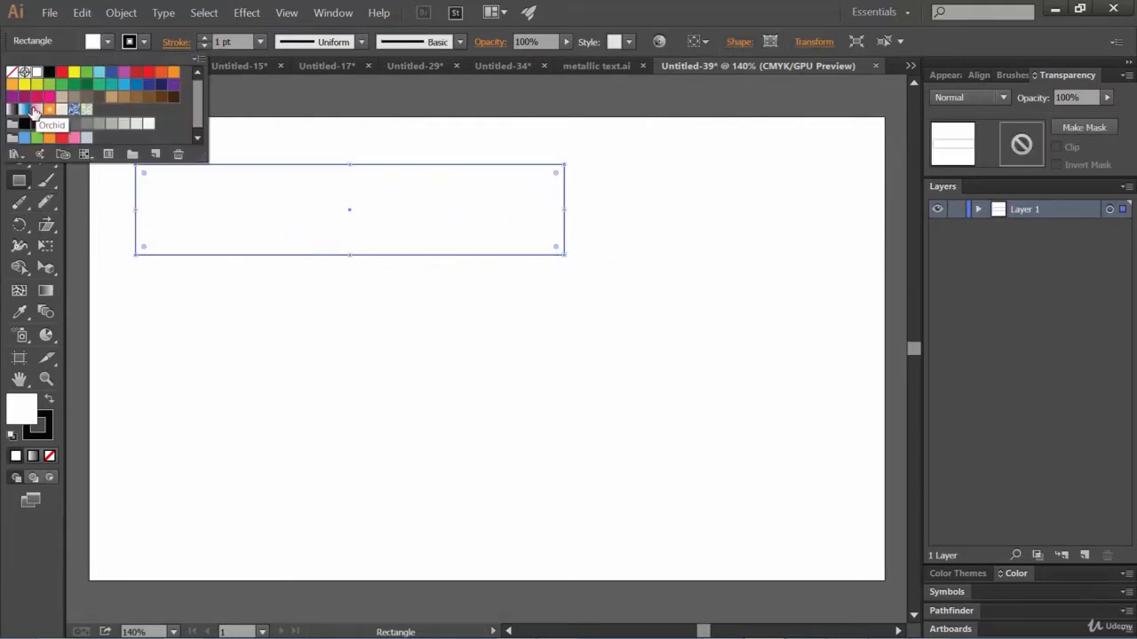
{"action": "left_click", "coordinate": [13, 111]}
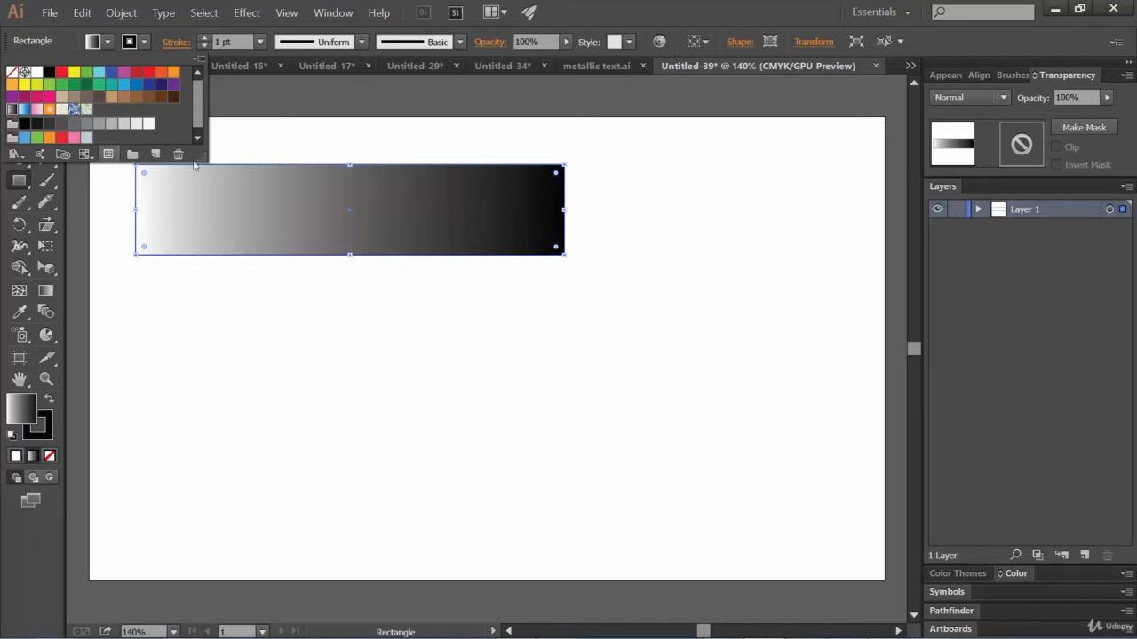
- Set the angle of the rectangle's linear gradient to 90°
{"action": "left_click", "coordinate": [325, 17]}
{"action": "left_click", "coordinate": [331, 18]}
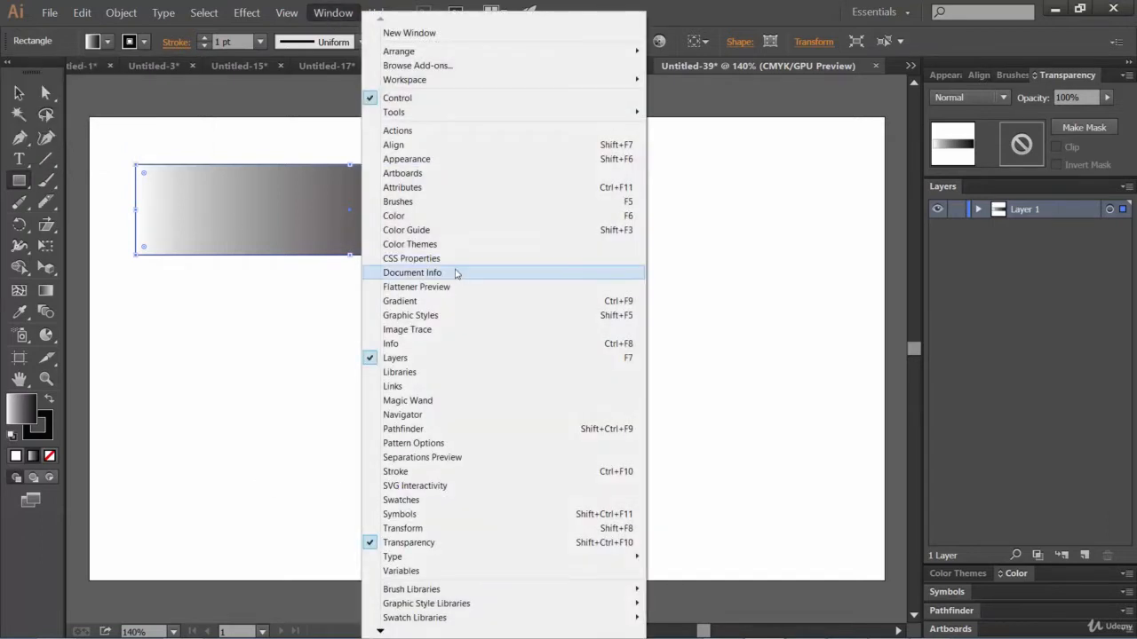
{"action": "left_click", "coordinate": [404, 302]}
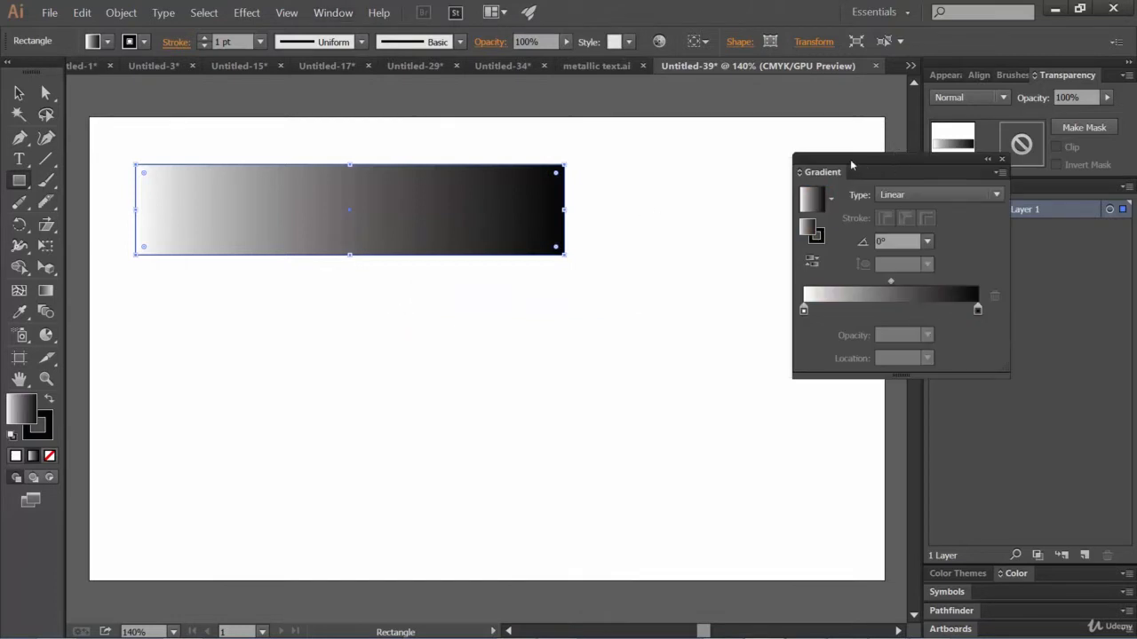
{"action": "left_click_drag", "start_coordinate": [850, 159], "coordinate": [773, 148]}
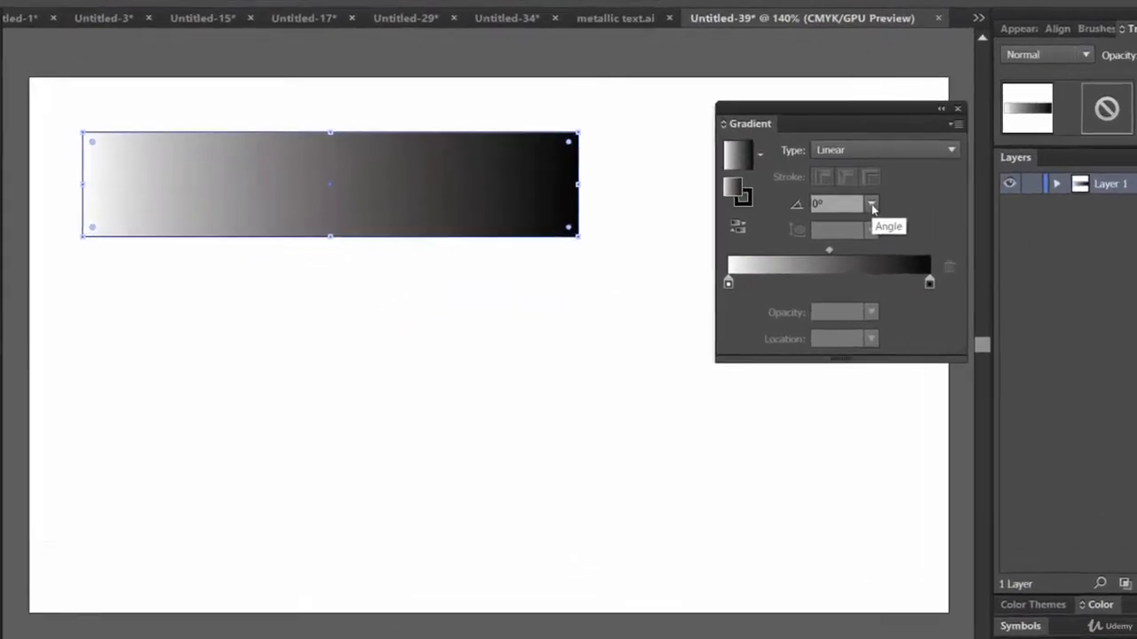
{"action": "left_click", "coordinate": [818, 226]}
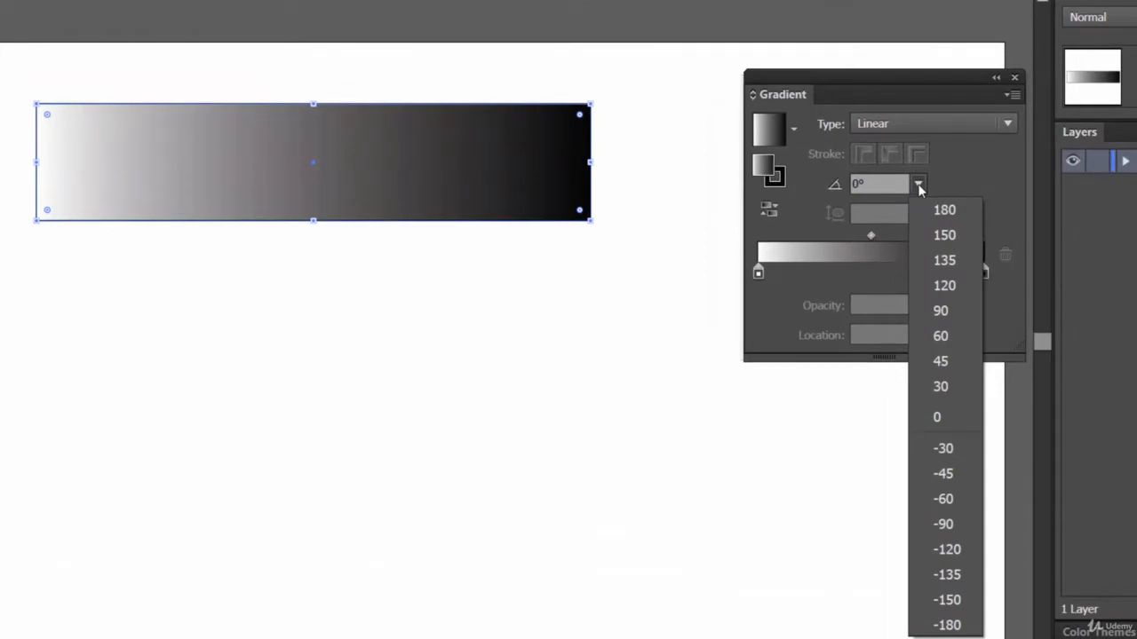
{"action": "left_click", "coordinate": [947, 311]}
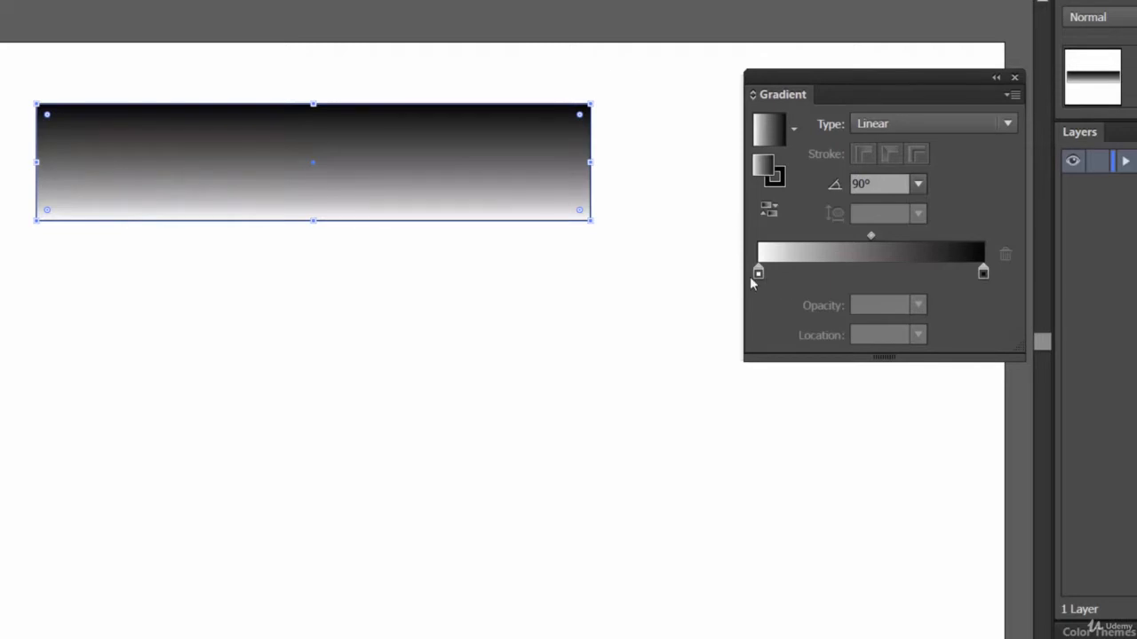
- Move the gradient's white colour stop to the 50% location
{"action": "left_click_drag", "start_coordinate": [757, 273], "coordinate": [877, 276]}
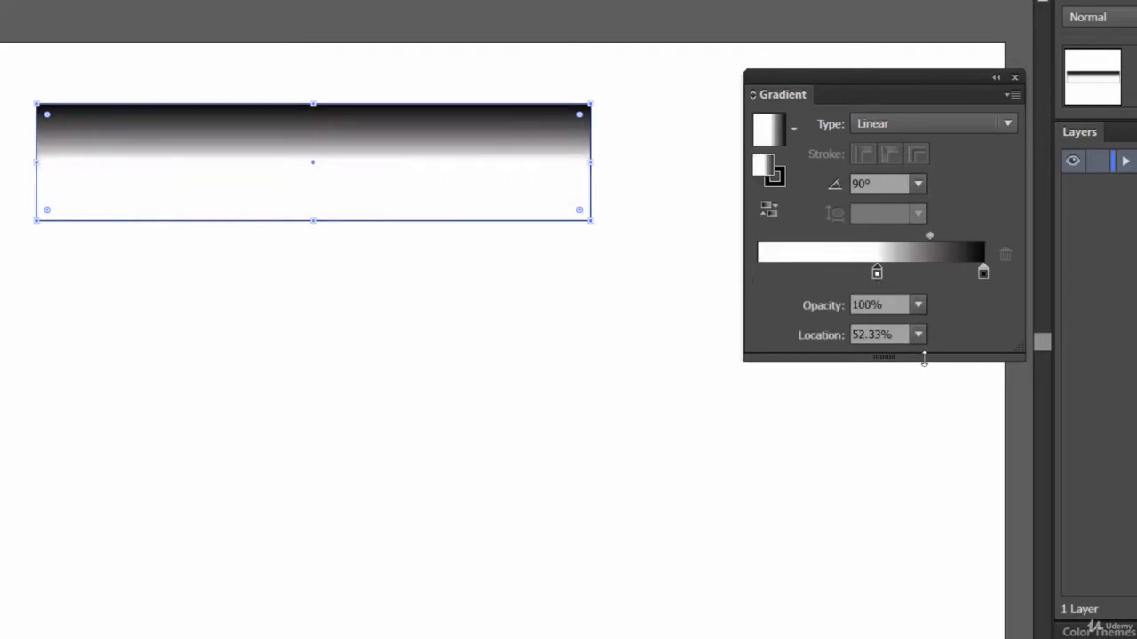
{"action": "left_click", "coordinate": [920, 336]}
{"action": "left_click", "coordinate": [954, 487]}
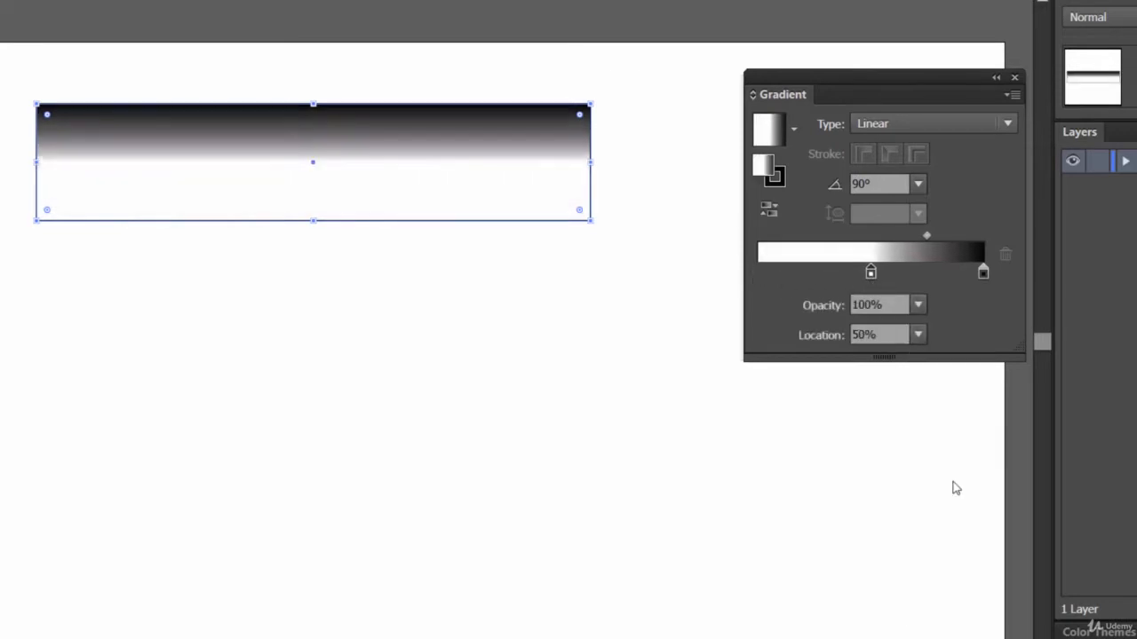
- Add a colour stop at the 0% location of the gradient and make it black with K at 100%
{"action": "left_click", "coordinate": [768, 274]}
{"action": "left_click_drag", "start_coordinate": [768, 274], "coordinate": [757, 273]}
{"action": "double_click", "coordinate": [759, 273]}
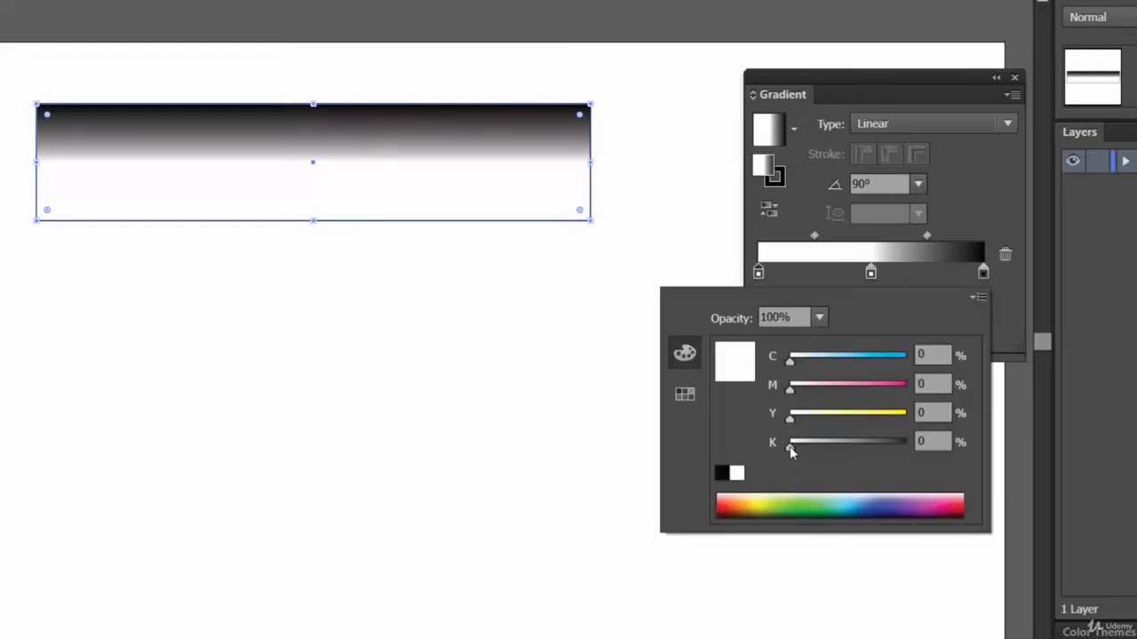
{"action": "left_click_drag", "start_coordinate": [791, 450], "coordinate": [912, 449]}
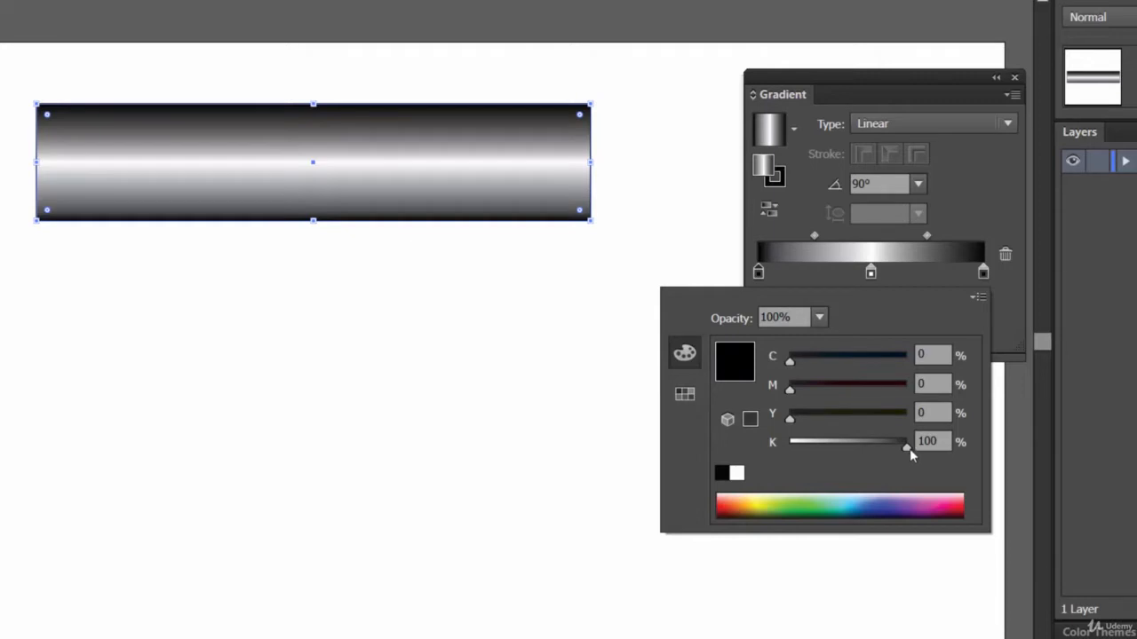
{"action": "mouse_move", "coordinate": [907, 446]}
{"action": "left_mouse_down"}
{"action": "mouse_move", "coordinate": [774, 444]}
{"action": "mouse_move", "coordinate": [909, 451]}
{"action": "left_mouse_up"}
{"action": "left_click", "coordinate": [979, 204]}
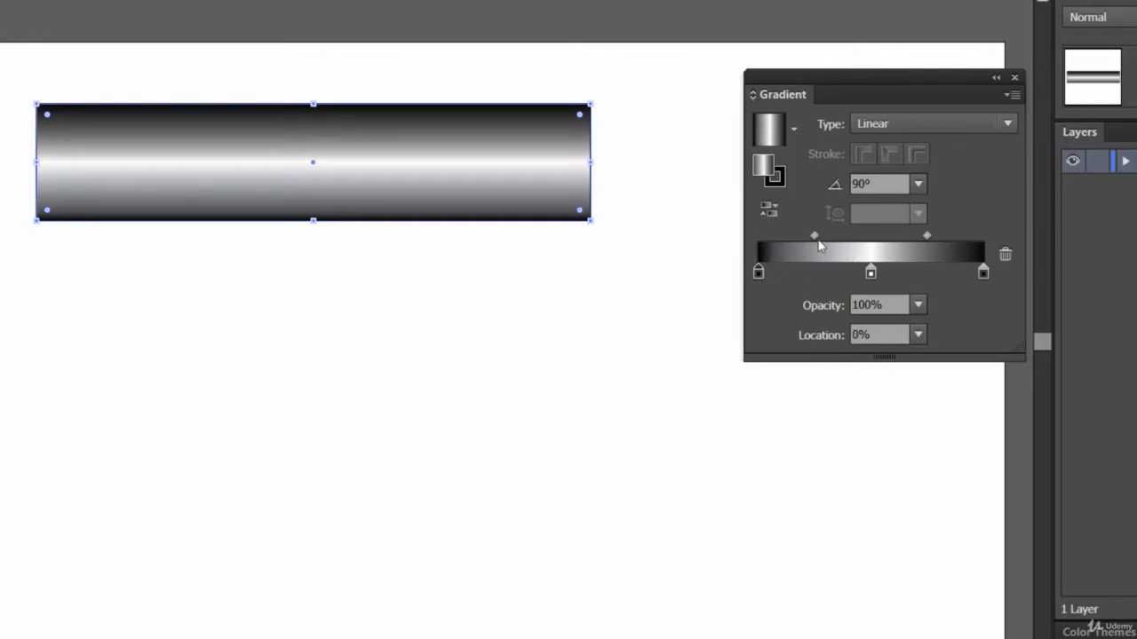
- Shift the midpoint between the first black stop and the white stop to 53.33%, keeping the rectangle selected
{"action": "mouse_move", "coordinate": [813, 235]}
{"action": "left_mouse_down"}
{"action": "mouse_move", "coordinate": [840, 238]}
{"action": "mouse_move", "coordinate": [818, 238]}
{"action": "left_mouse_up"}
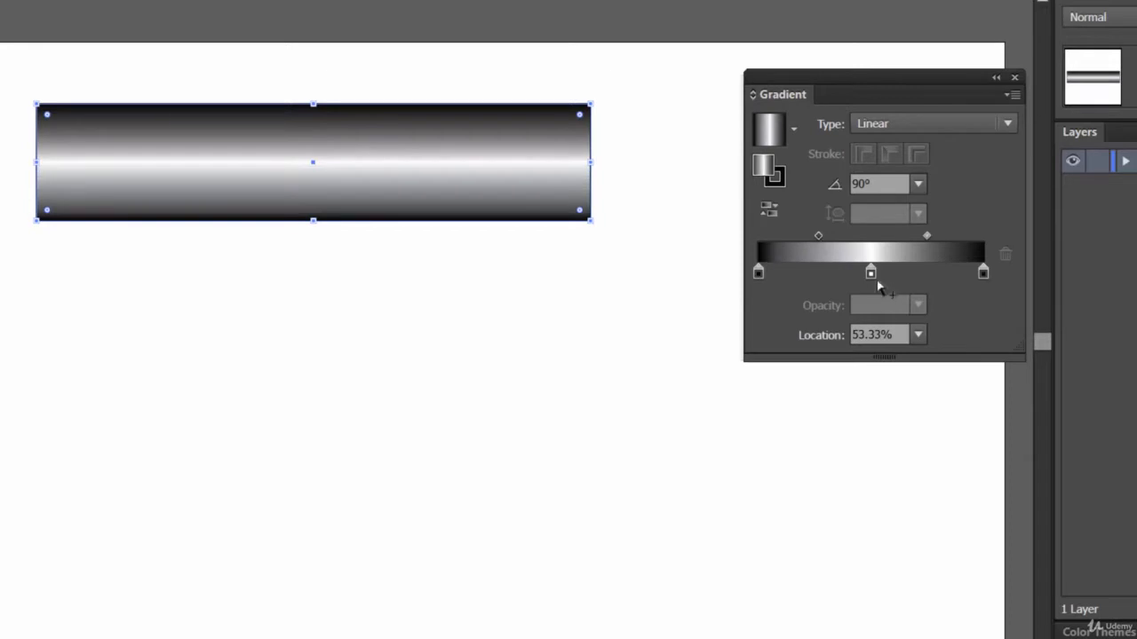
{"action": "left_click", "coordinate": [629, 360]}
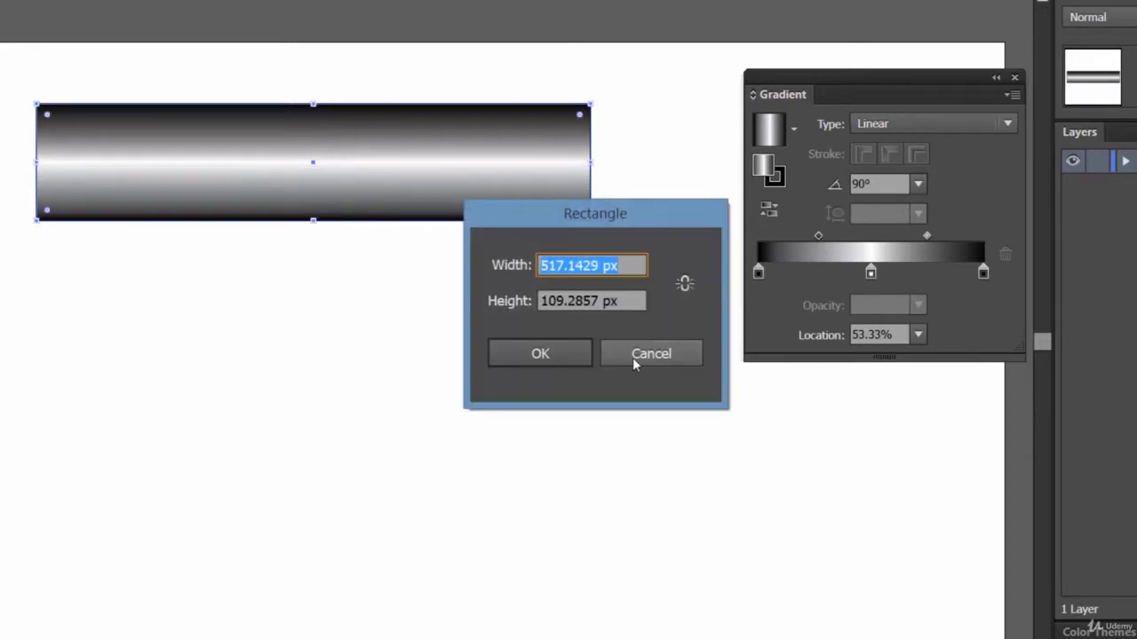
{"action": "left_click", "coordinate": [633, 358]}
{"action": "left_click", "coordinate": [423, 329]}
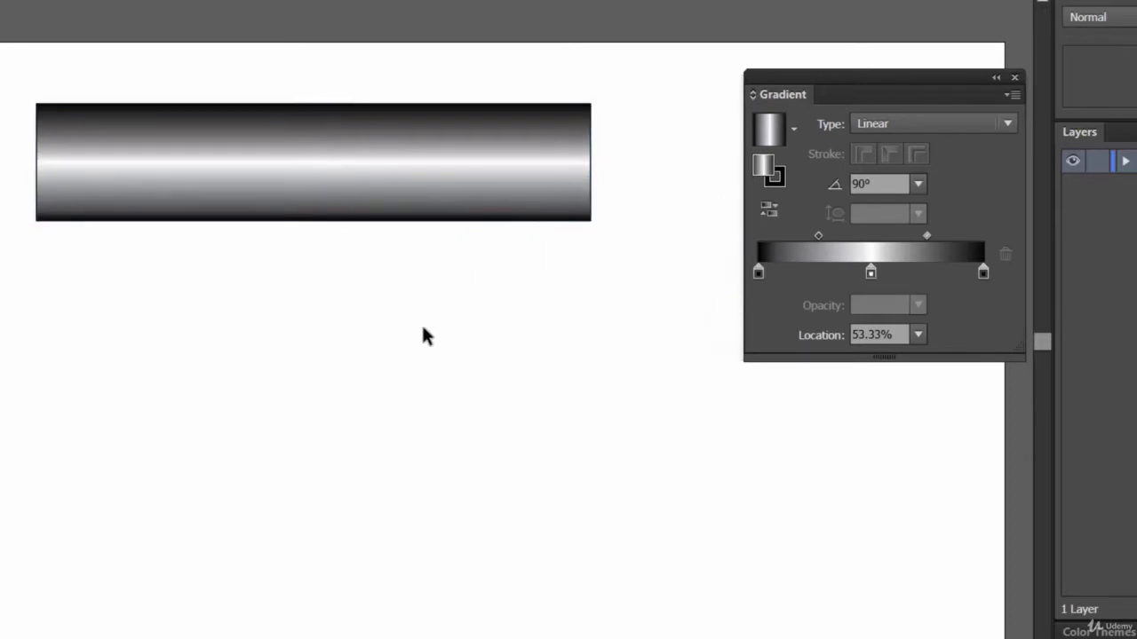
{"action": "left_click", "coordinate": [489, 215]}
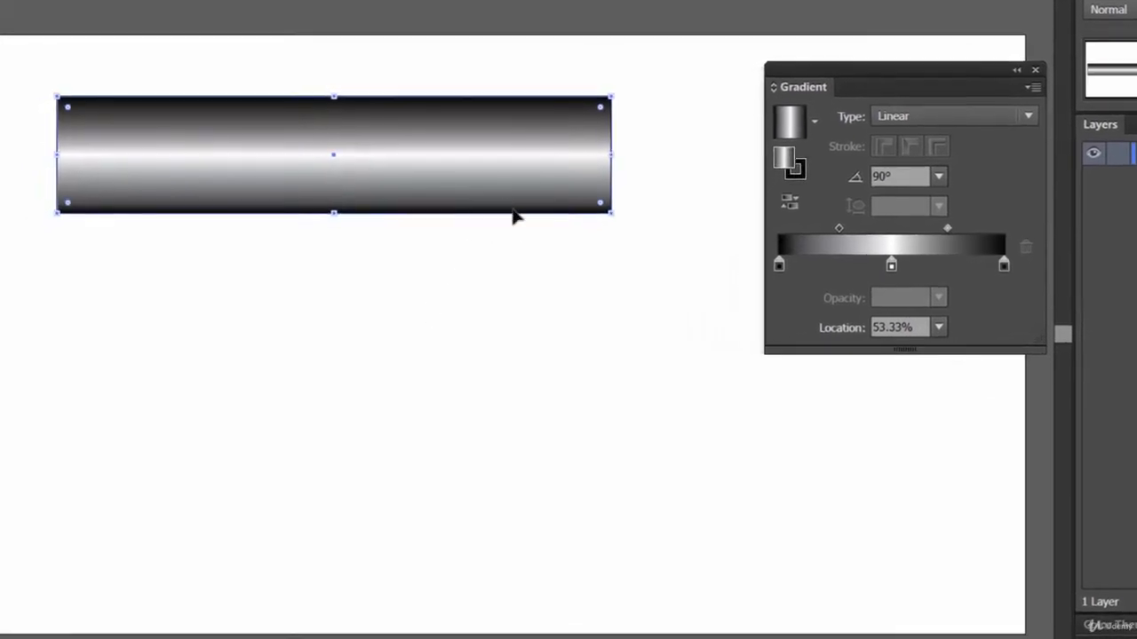
- Draw a smaller, thinner rectangle with the same metallic gradient, extending from the right edge of the large rectangle
{"action": "left_click_drag", "start_coordinate": [906, 74], "coordinate": [999, 79]}
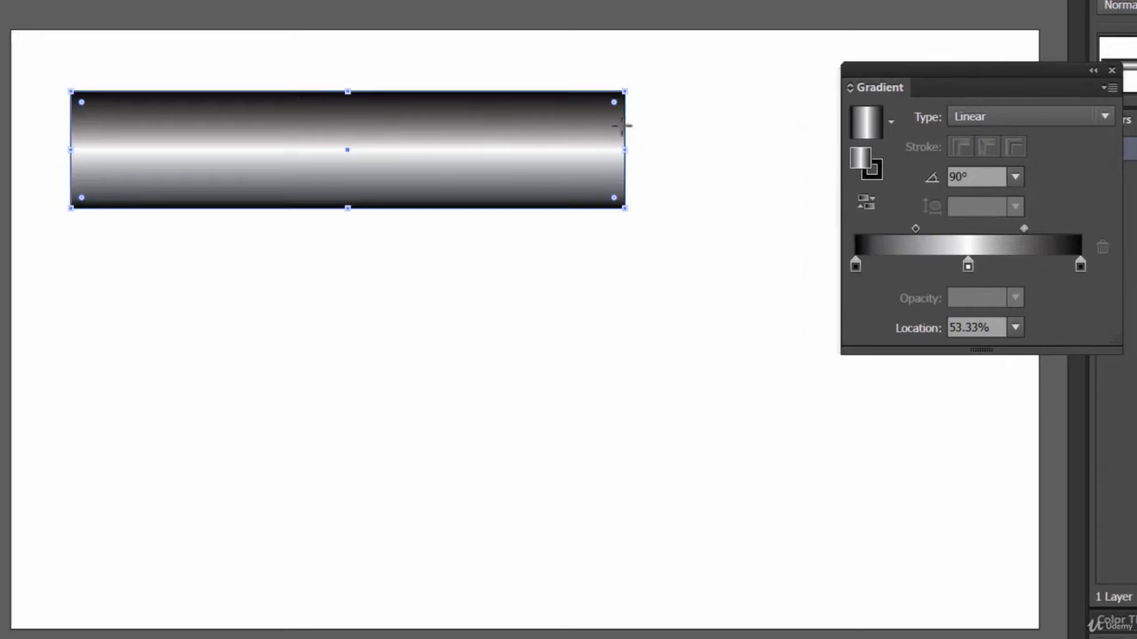
{"action": "left_click_drag", "start_coordinate": [626, 127], "coordinate": [809, 168]}
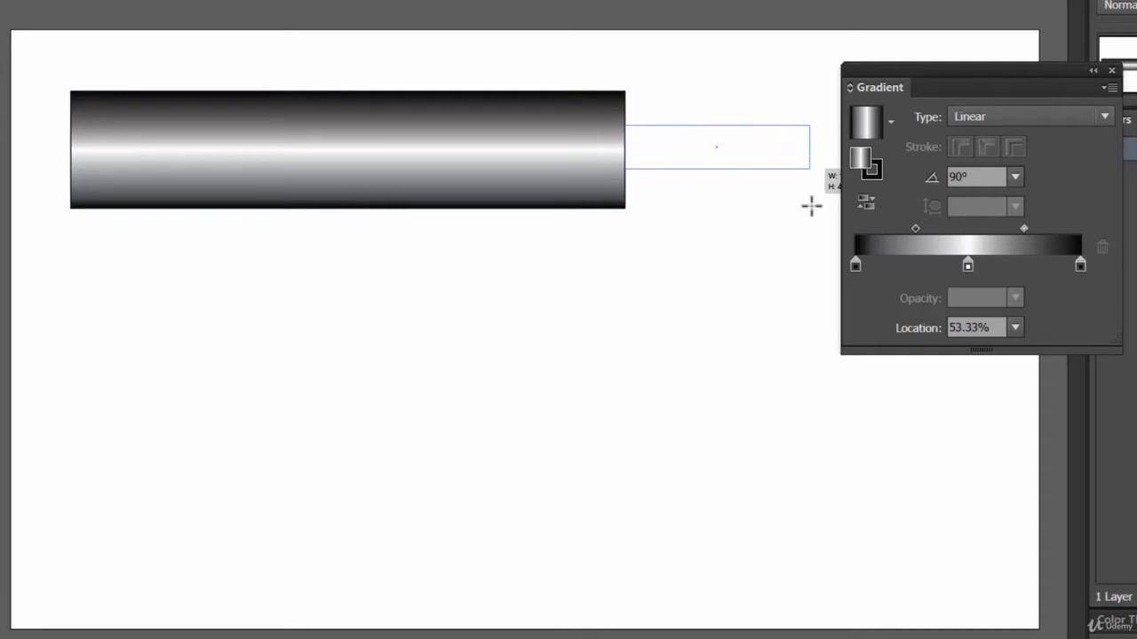
{"action": "key", "text": "v"}
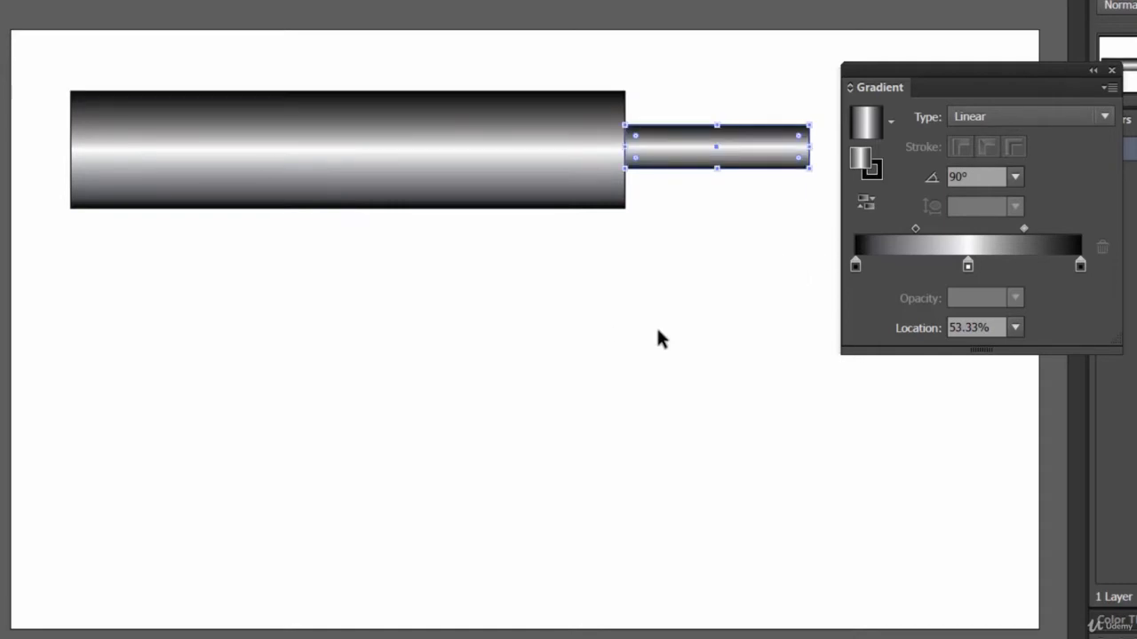
- Select both metallic rectangles, align their vertical centres relative to the selection, and deselect them
{"action": "left_click", "coordinate": [668, 321]}
{"action": "left_click_drag", "start_coordinate": [721, 264], "coordinate": [451, 80]}
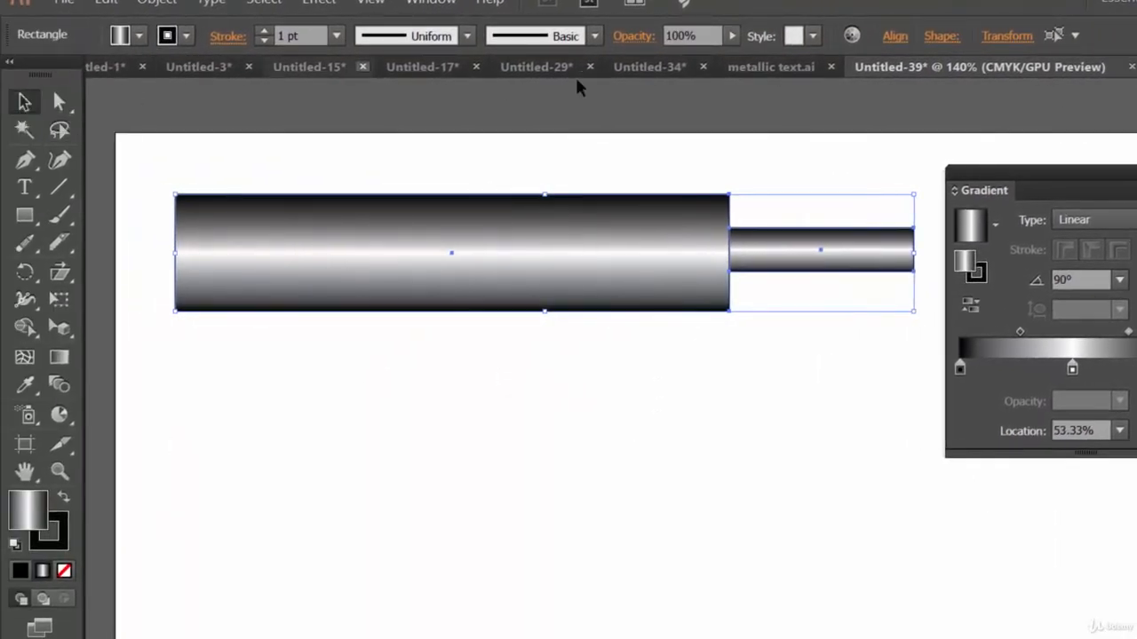
{"action": "left_click", "coordinate": [895, 39]}
{"action": "left_click", "coordinate": [887, 218]}
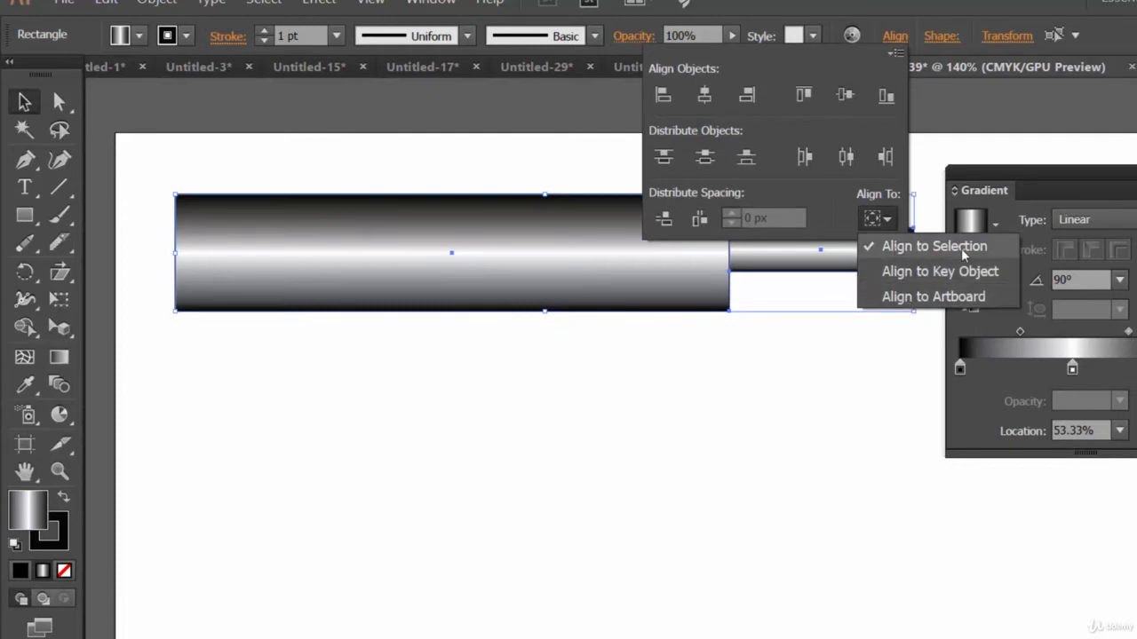
{"action": "left_click", "coordinate": [886, 222]}
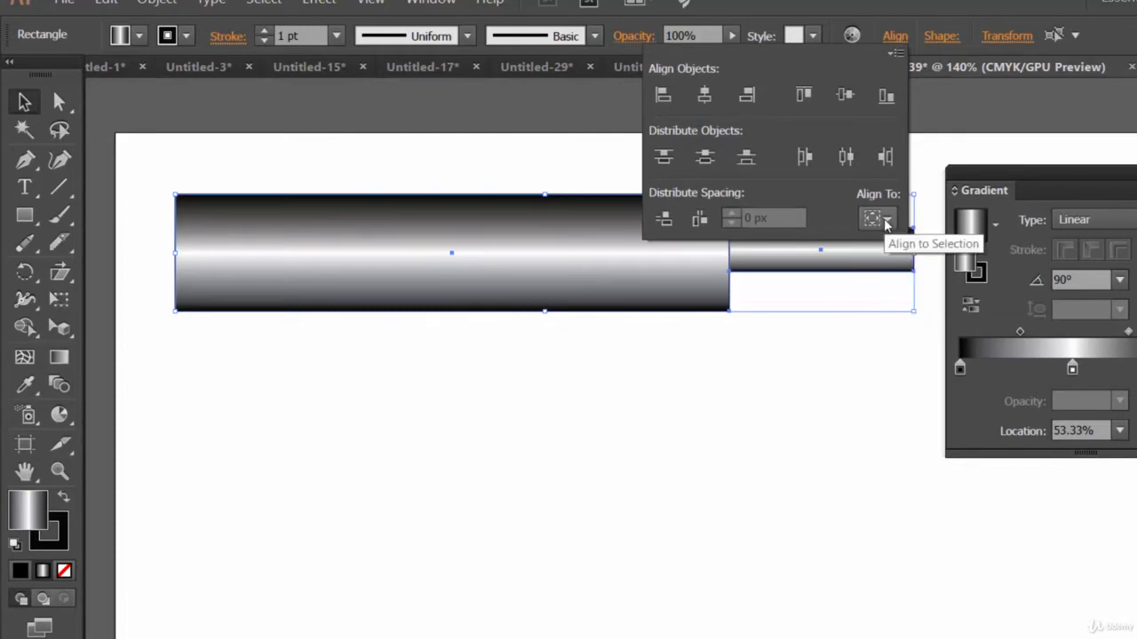
{"action": "left_click", "coordinate": [887, 222]}
{"action": "left_click", "coordinate": [886, 222]}
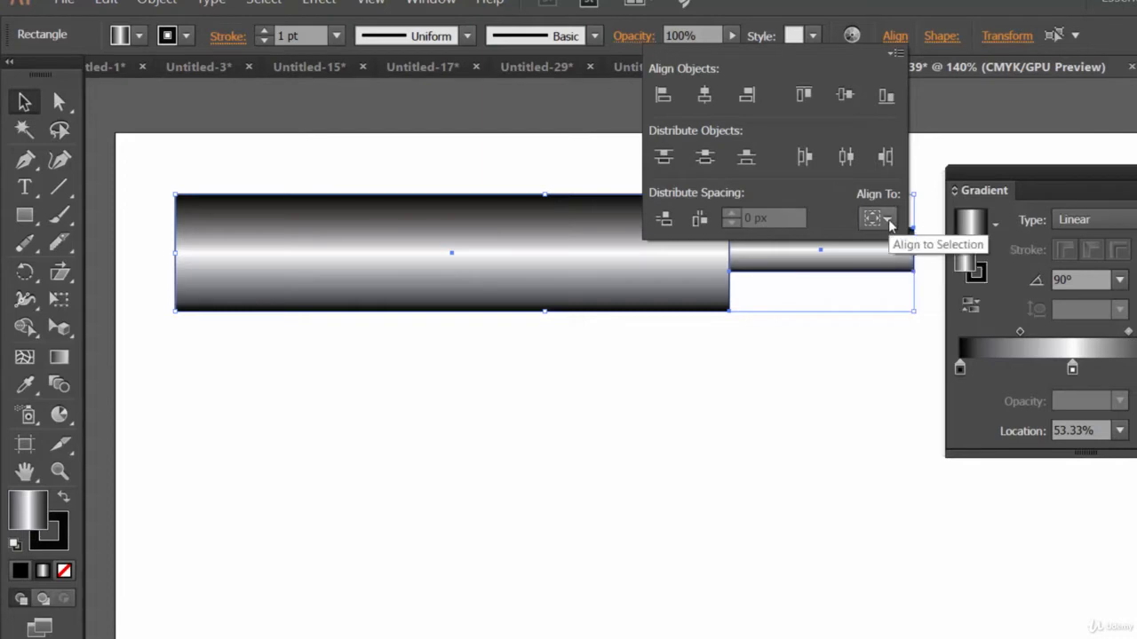
{"action": "left_click", "coordinate": [846, 98]}
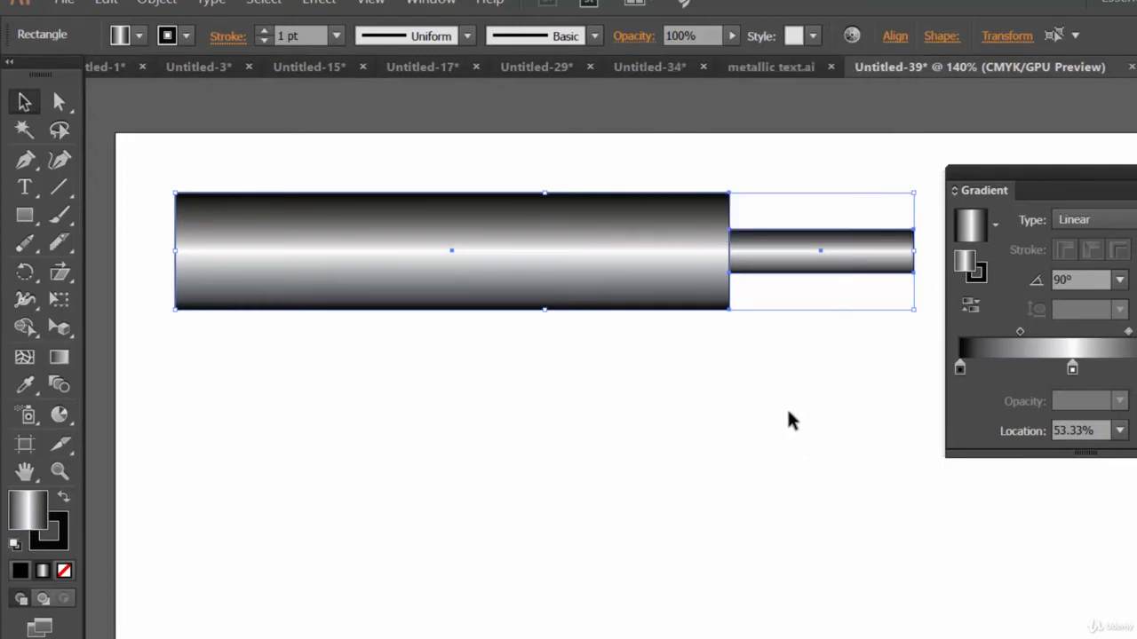
{"action": "left_click", "coordinate": [890, 37]}
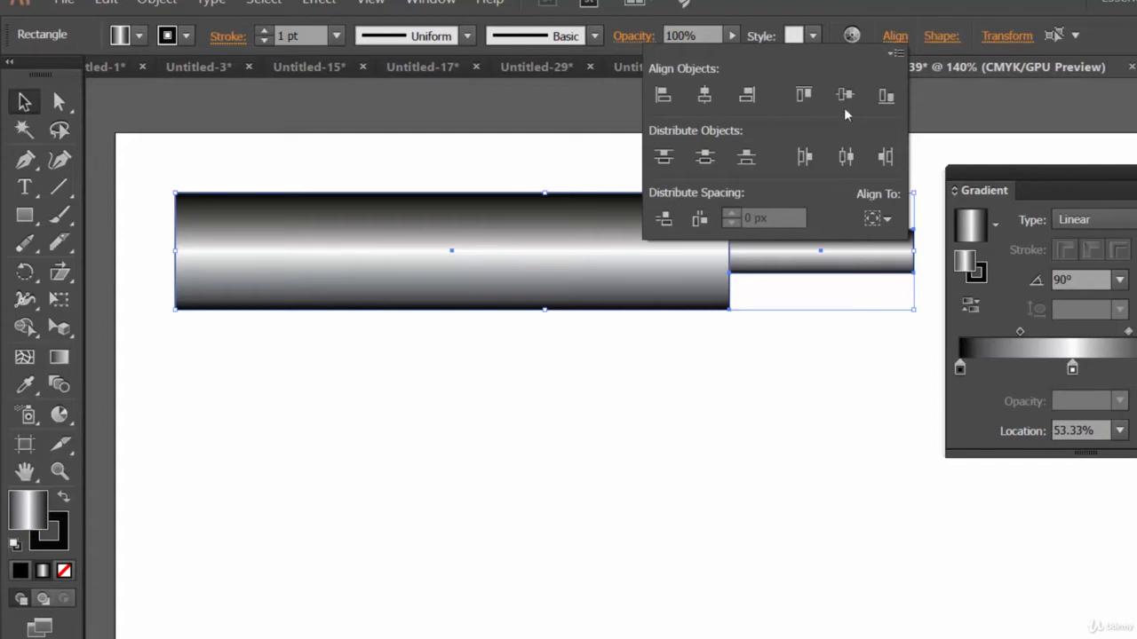
{"action": "key", "text": "Escape"}
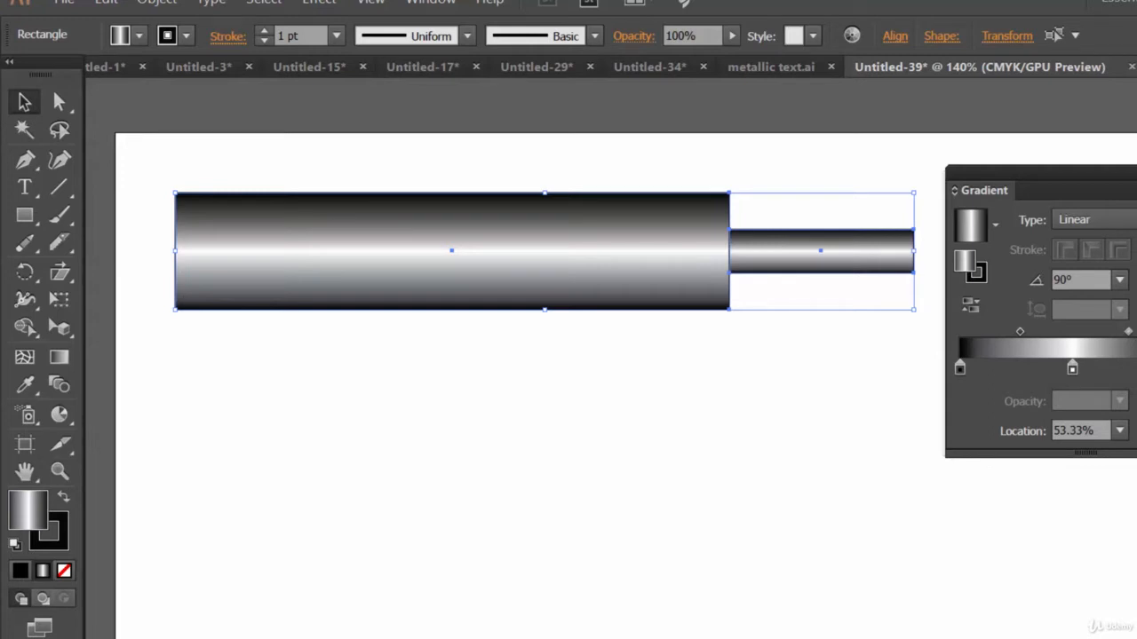
{"action": "left_click", "coordinate": [788, 367]}
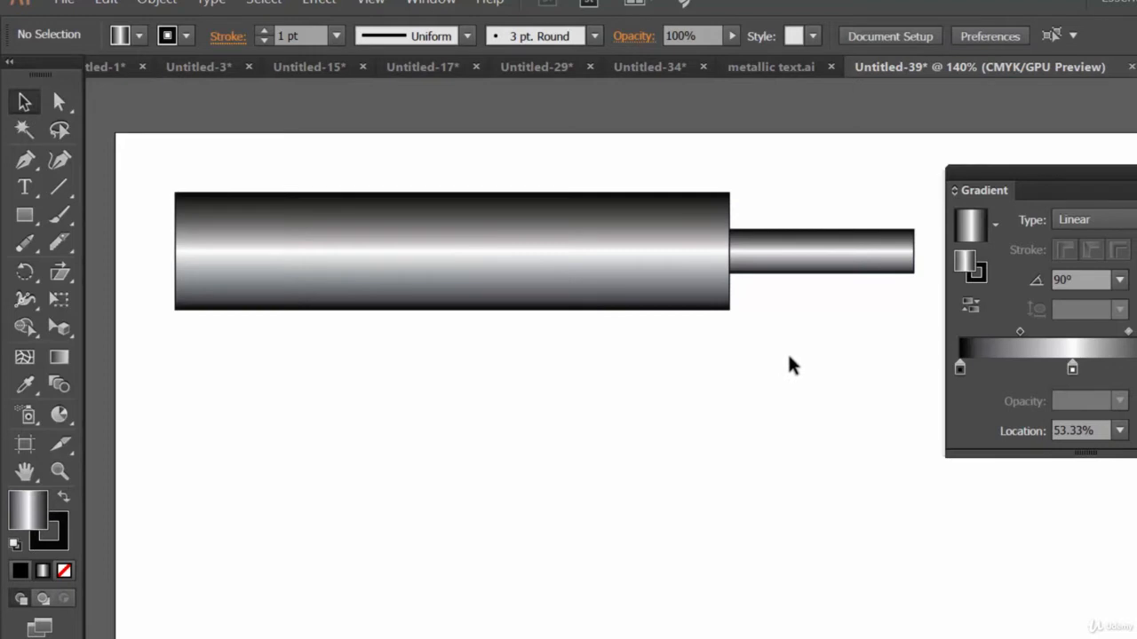
- Draw a large square with the same metallic gradient below the cylinder shape, with the gradient settings moved clear of the artwork
{"action": "left_click_drag", "start_coordinate": [1072, 192], "coordinate": [1136, 202]}
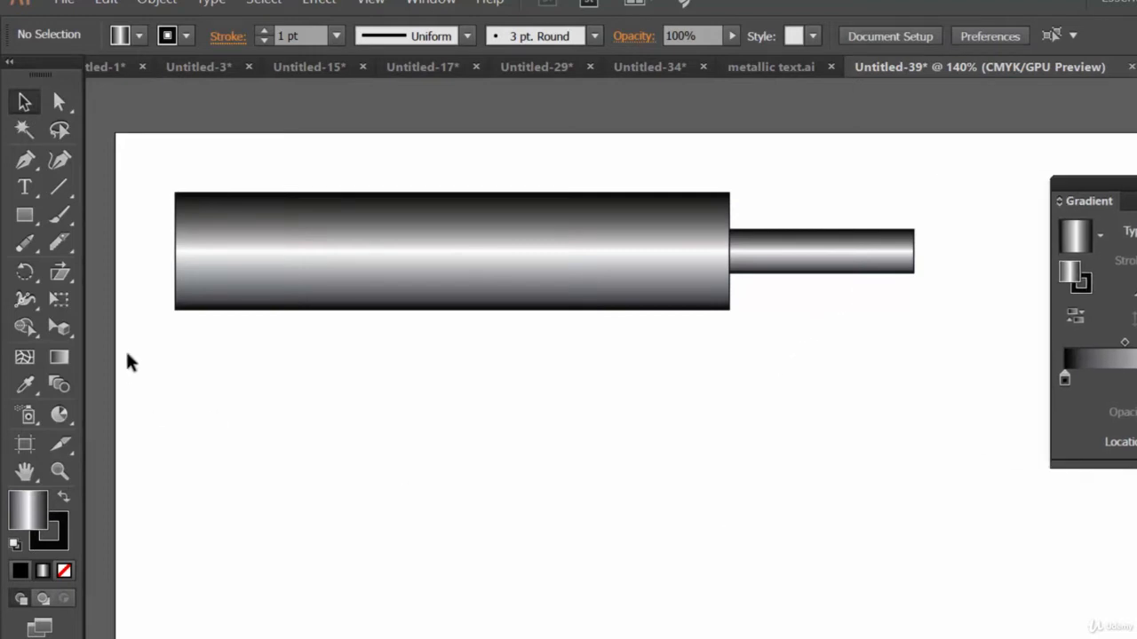
{"action": "left_click", "coordinate": [25, 215]}
{"action": "left_click_drag", "start_coordinate": [436, 357], "coordinate": [682, 597]}
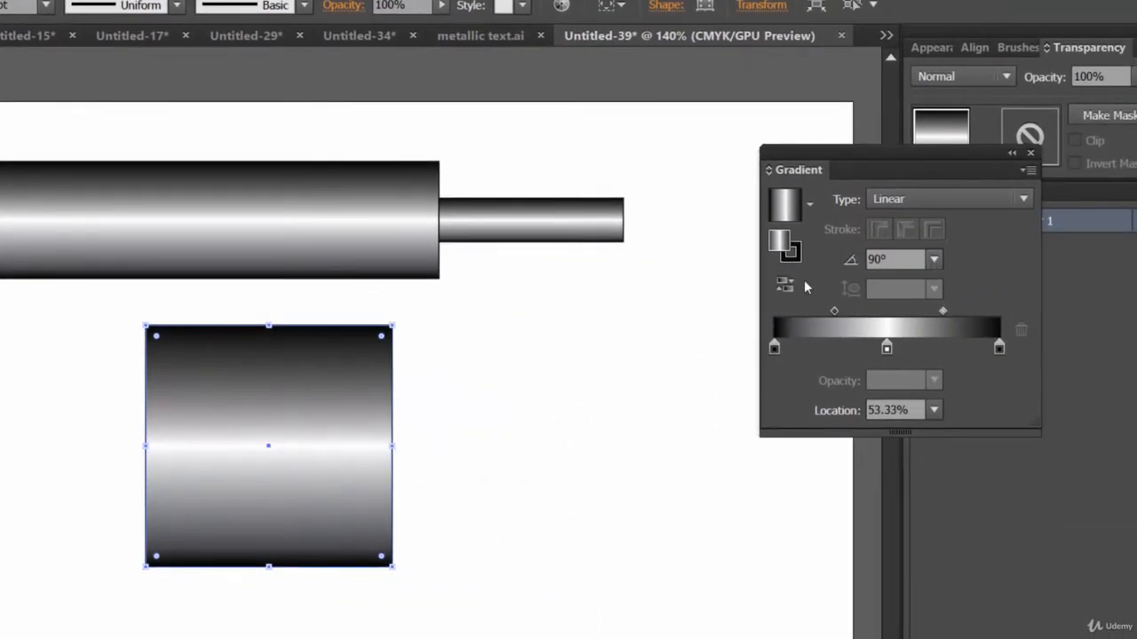
- Move the square's white gradient stop to 75.33% and add a new colour stop at 31.83%
{"action": "left_click", "coordinate": [933, 259]}
{"action": "left_click", "coordinate": [900, 258]}
{"action": "left_click_drag", "start_coordinate": [888, 348], "coordinate": [948, 356]}
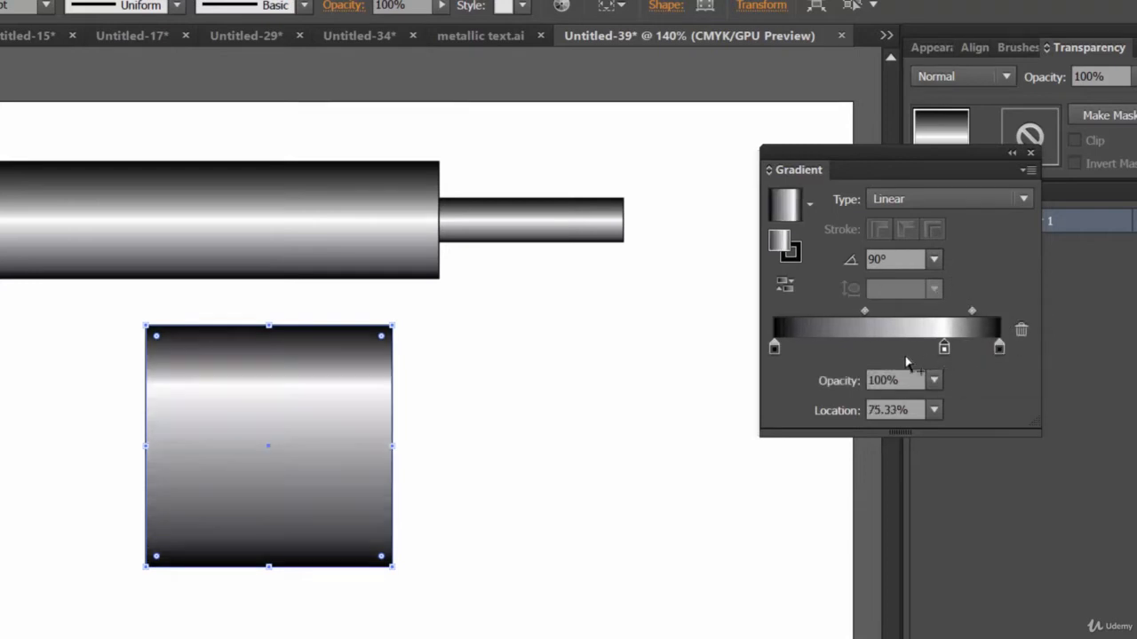
{"action": "left_click", "coordinate": [841, 349]}
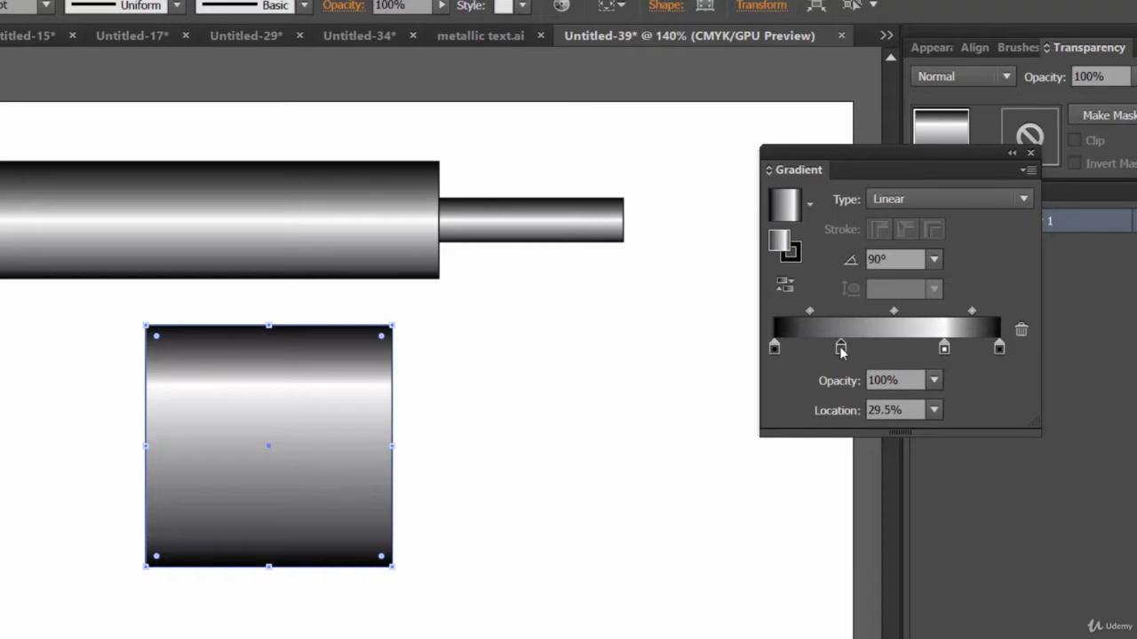
{"action": "left_click_drag", "start_coordinate": [841, 349], "coordinate": [846, 351]}
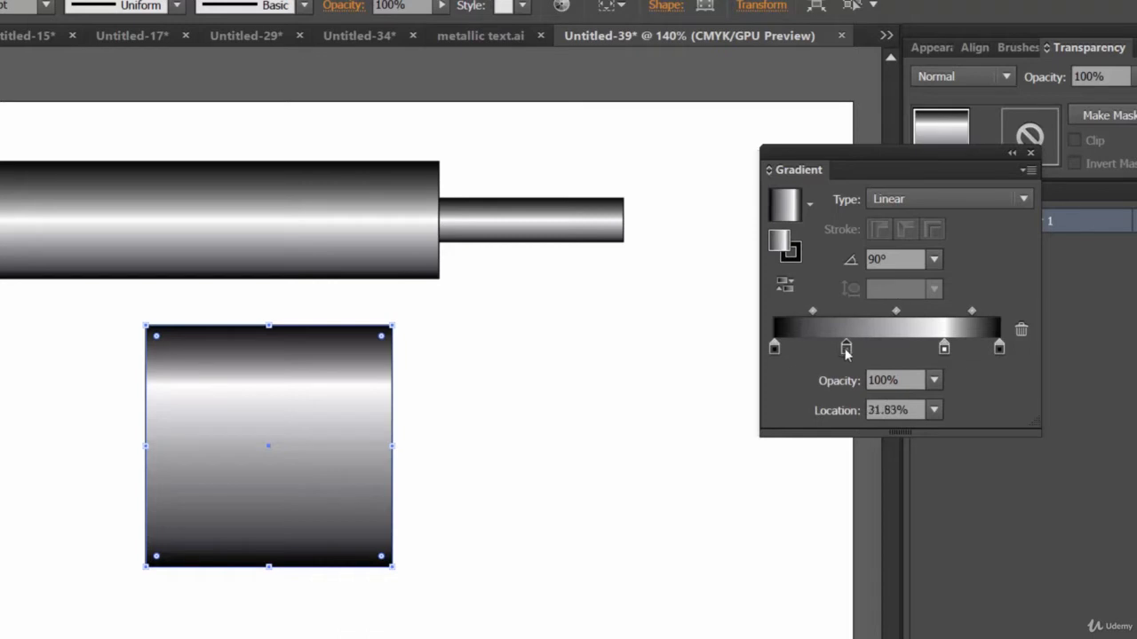
- Recolour the black stop at the 100% end of the gradient with the red swatch R=237 G=28 B=36
{"action": "double_click", "coordinate": [1000, 349]}
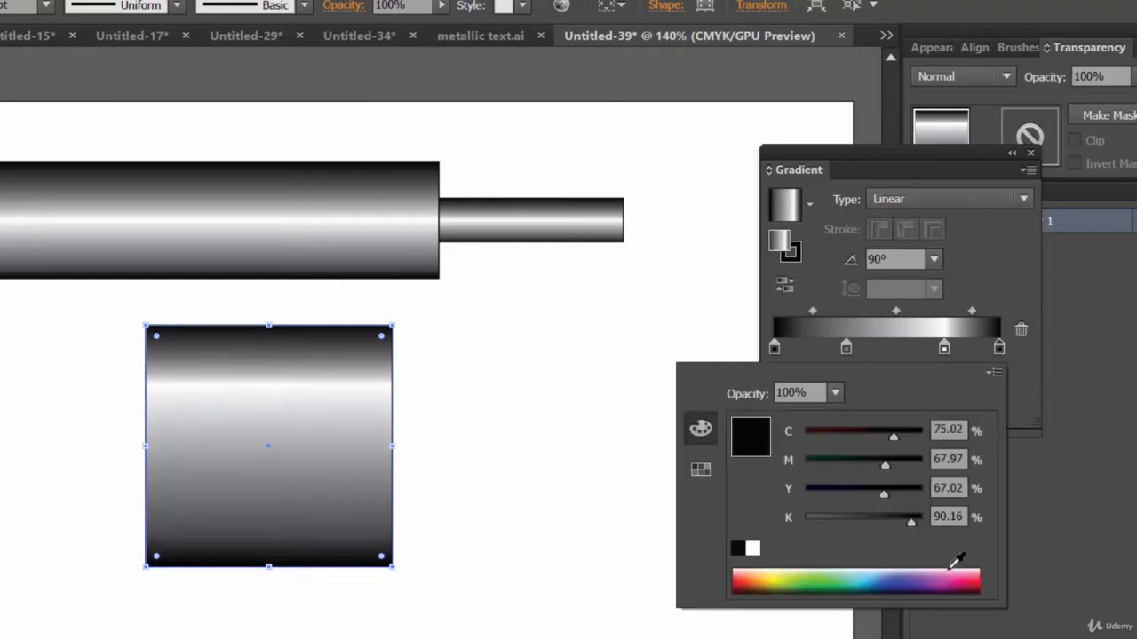
{"action": "left_click", "coordinate": [700, 469]}
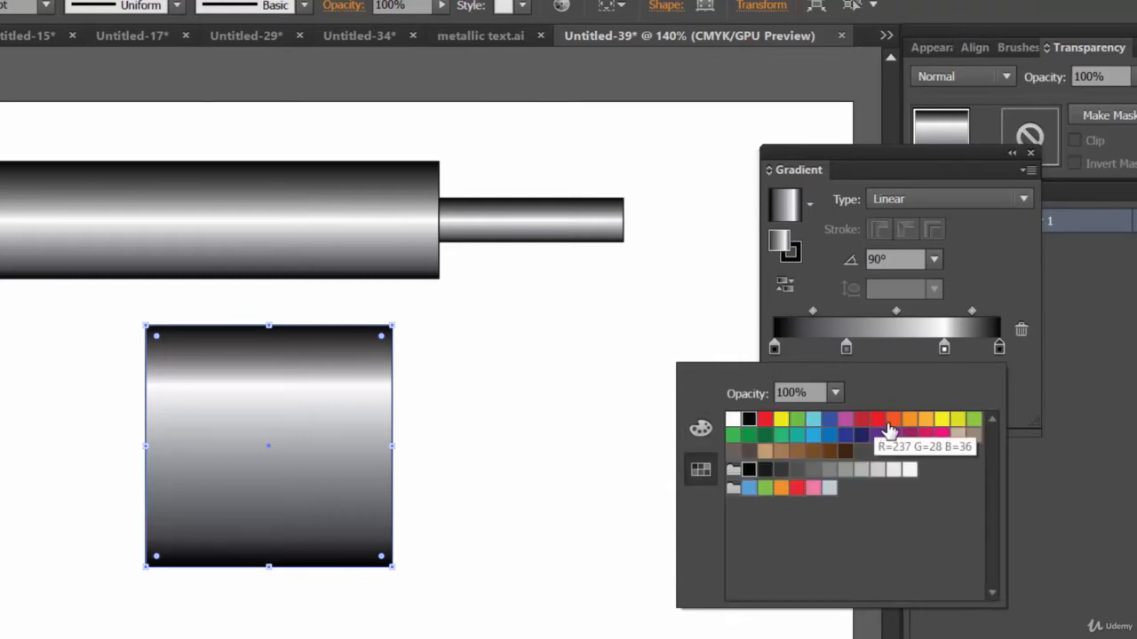
{"action": "left_click", "coordinate": [879, 429]}
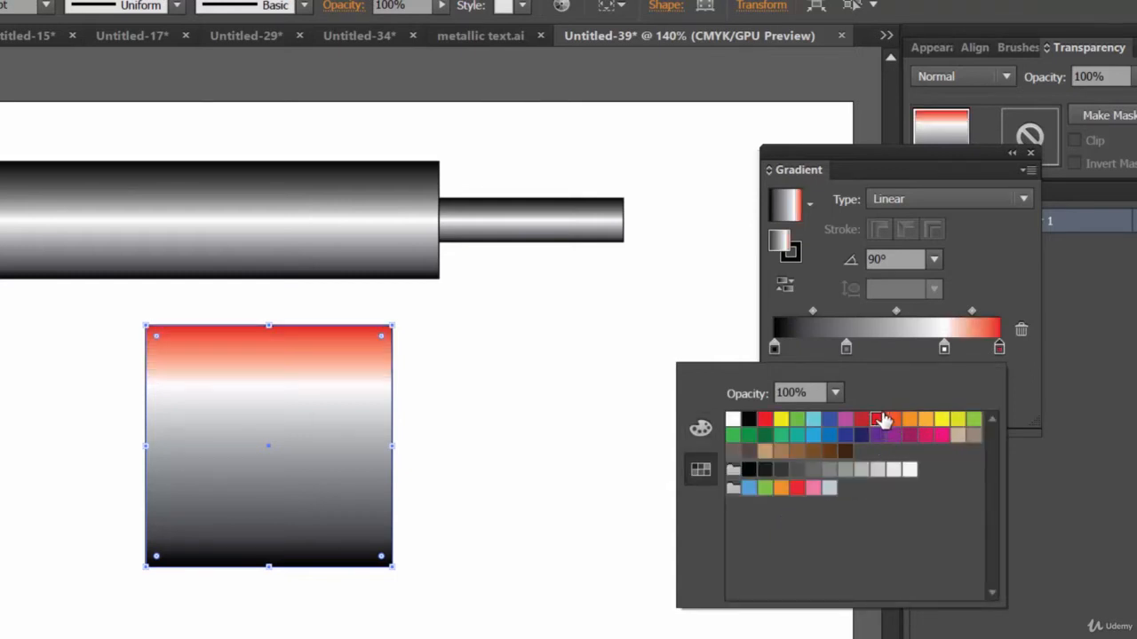
- Apply the same red swatch, R=237 G=28 B=36, to the two middle stops of the square's gradient
{"action": "left_click", "coordinate": [999, 288]}
{"action": "left_click", "coordinate": [944, 347]}
{"action": "double_click", "coordinate": [944, 347]}
{"action": "left_click", "coordinate": [877, 421]}
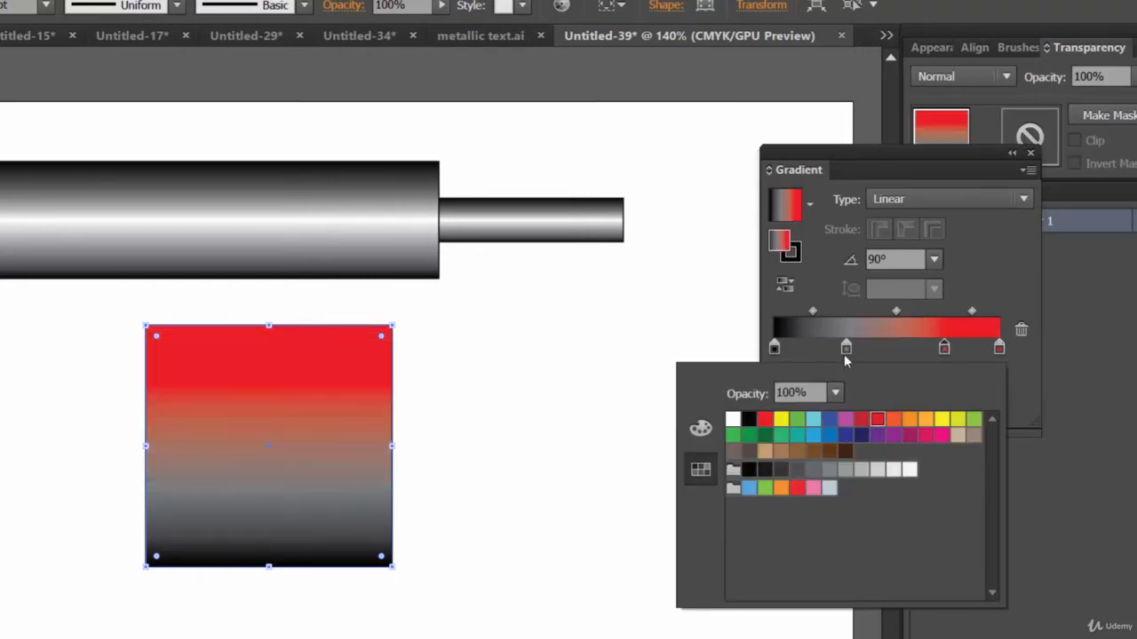
{"action": "left_click", "coordinate": [845, 348]}
{"action": "double_click", "coordinate": [845, 348]}
{"action": "left_click", "coordinate": [878, 421]}
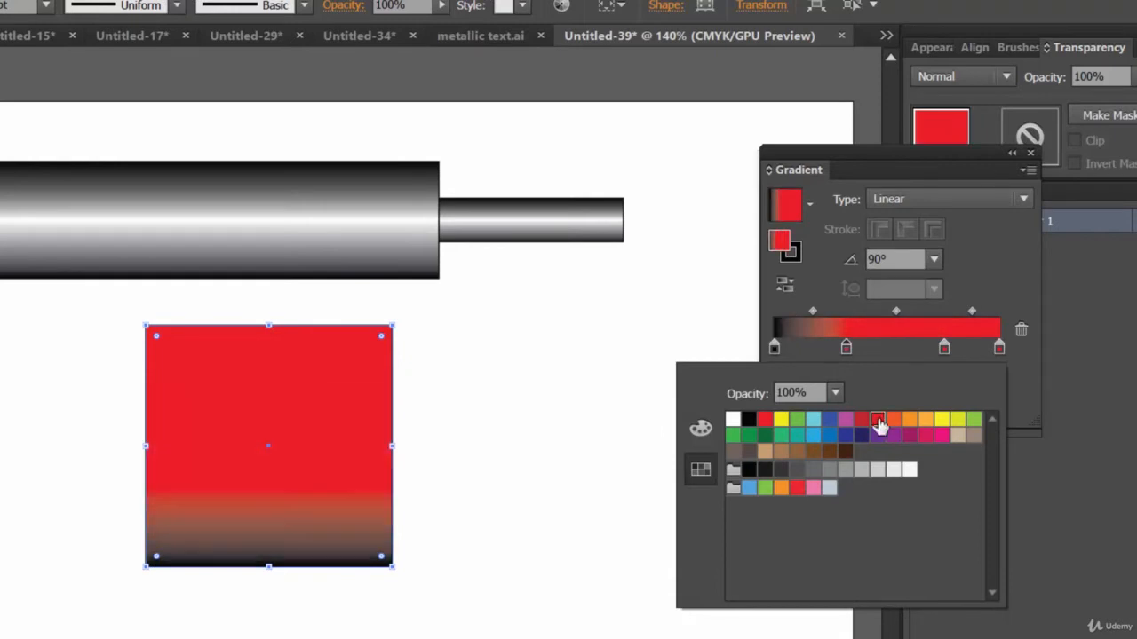
- Change the black stop at 0% to the same red swatch, R=237 G=28 B=36
{"action": "left_click", "coordinate": [773, 347]}
{"action": "double_click", "coordinate": [774, 348]}
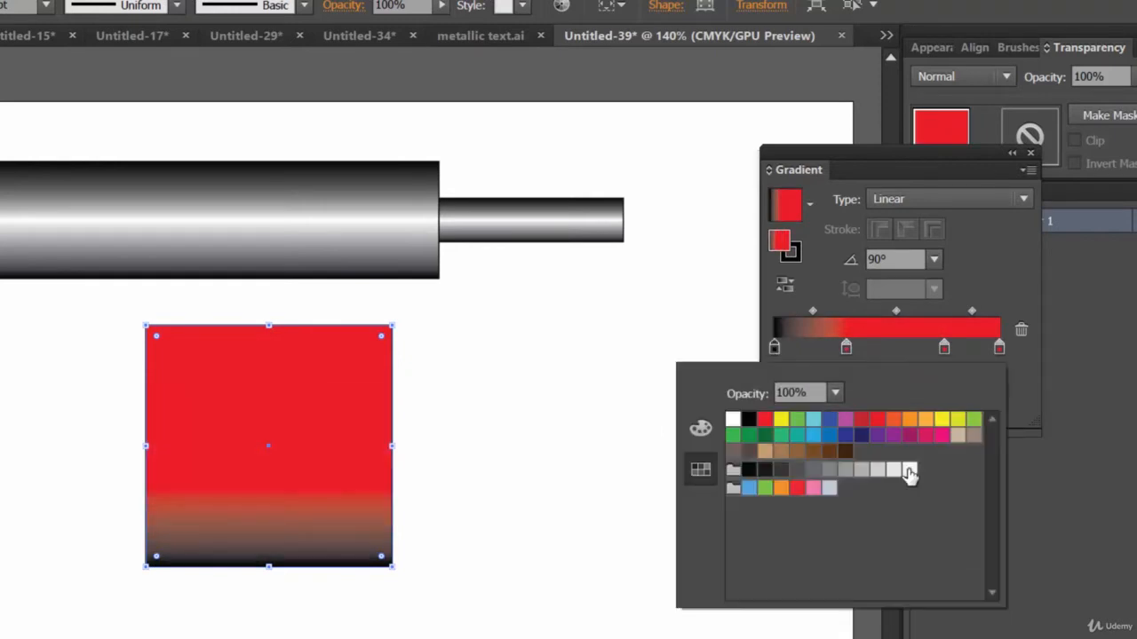
{"action": "left_click", "coordinate": [882, 421]}
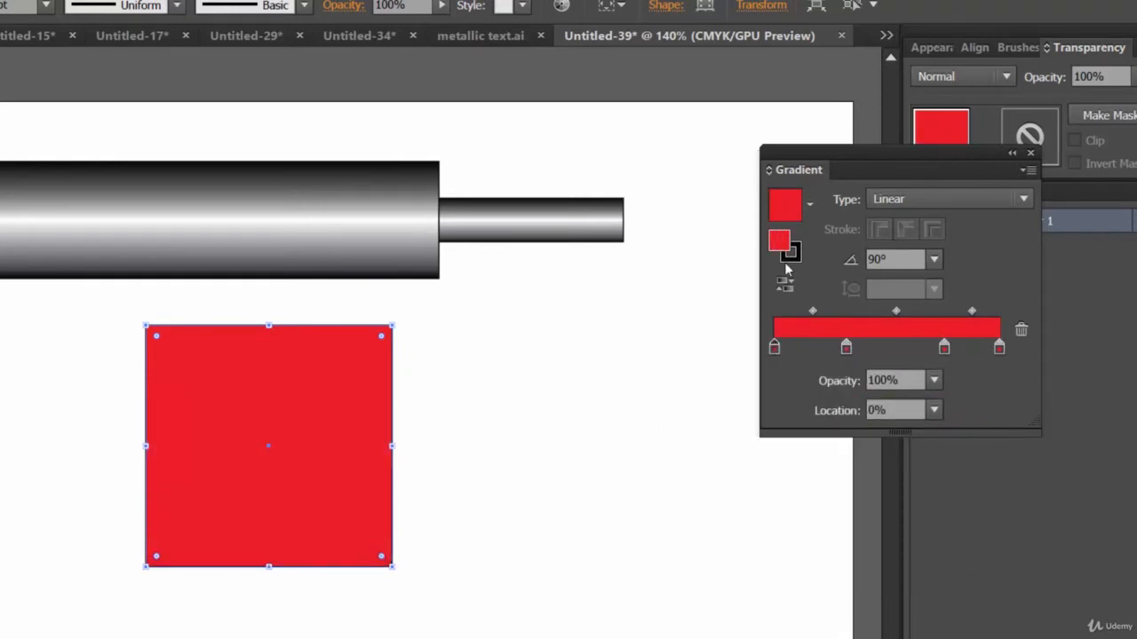
{"action": "double_click", "coordinate": [773, 348]}
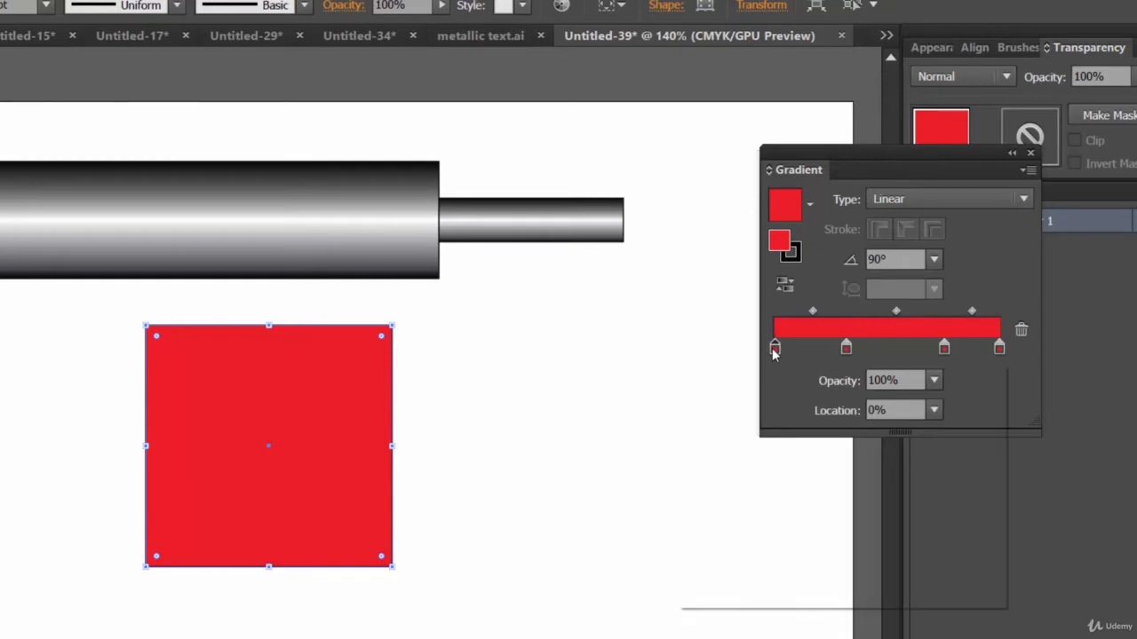
{"action": "left_click", "coordinate": [989, 289]}
- Darken the red stop at 100% by setting its K value to 35%
{"action": "double_click", "coordinate": [999, 347]}
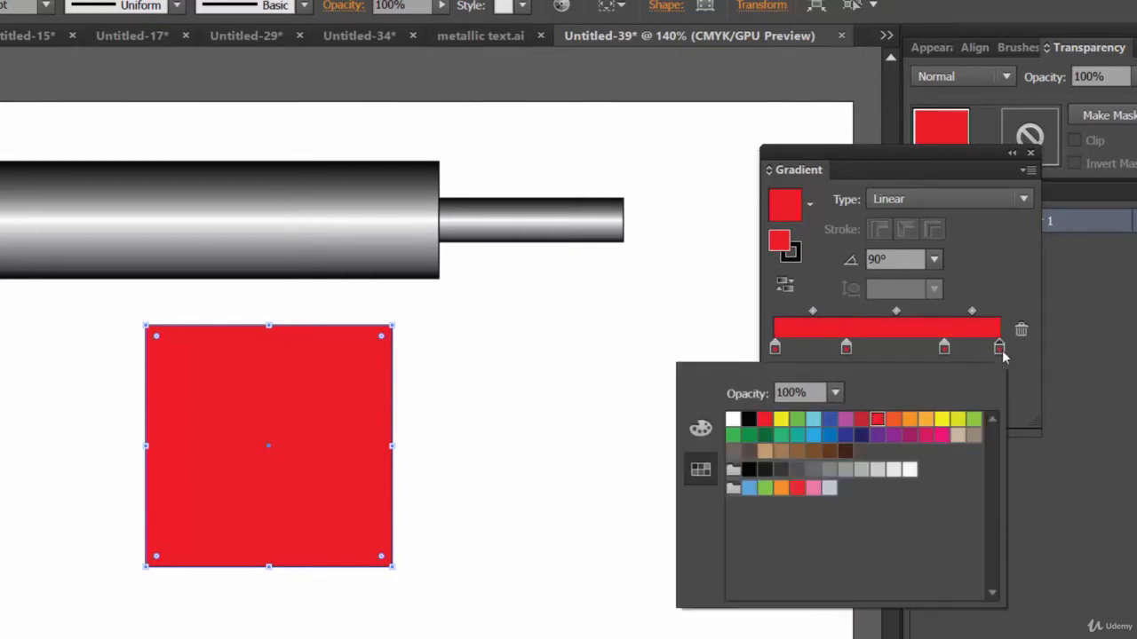
{"action": "left_click", "coordinate": [700, 428]}
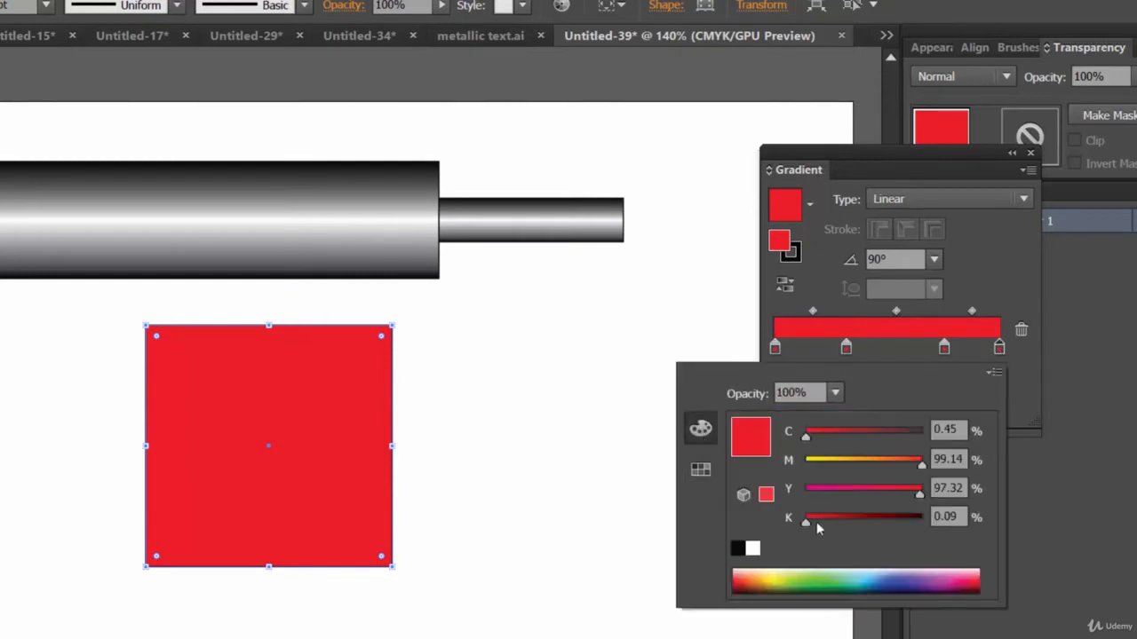
{"action": "left_click_drag", "start_coordinate": [804, 522], "coordinate": [846, 526]}
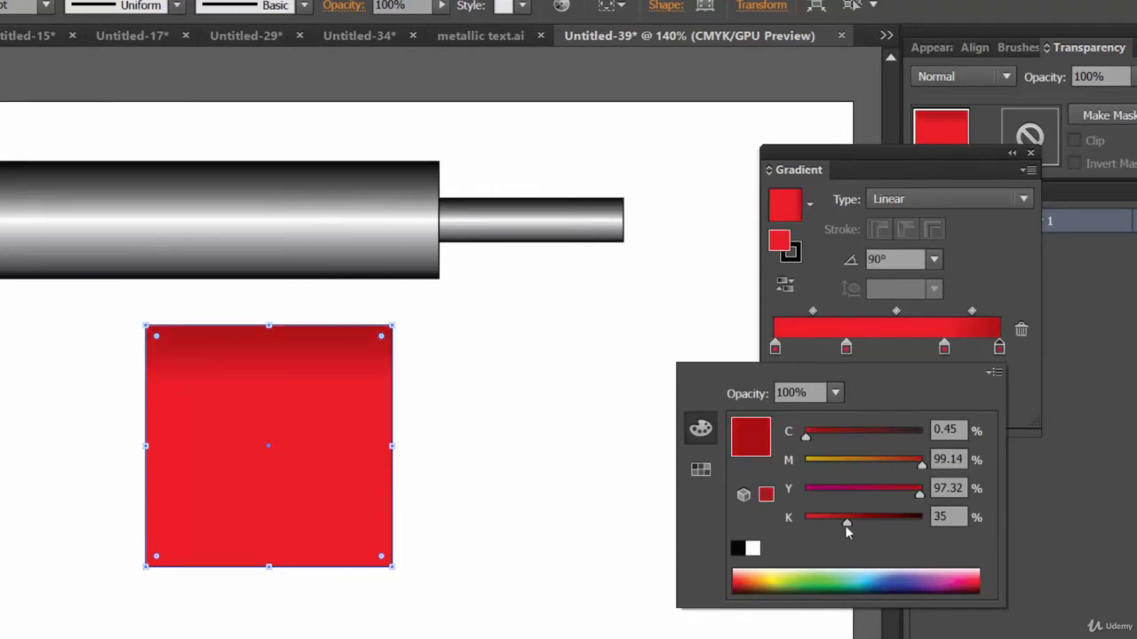
{"action": "left_click", "coordinate": [990, 264]}
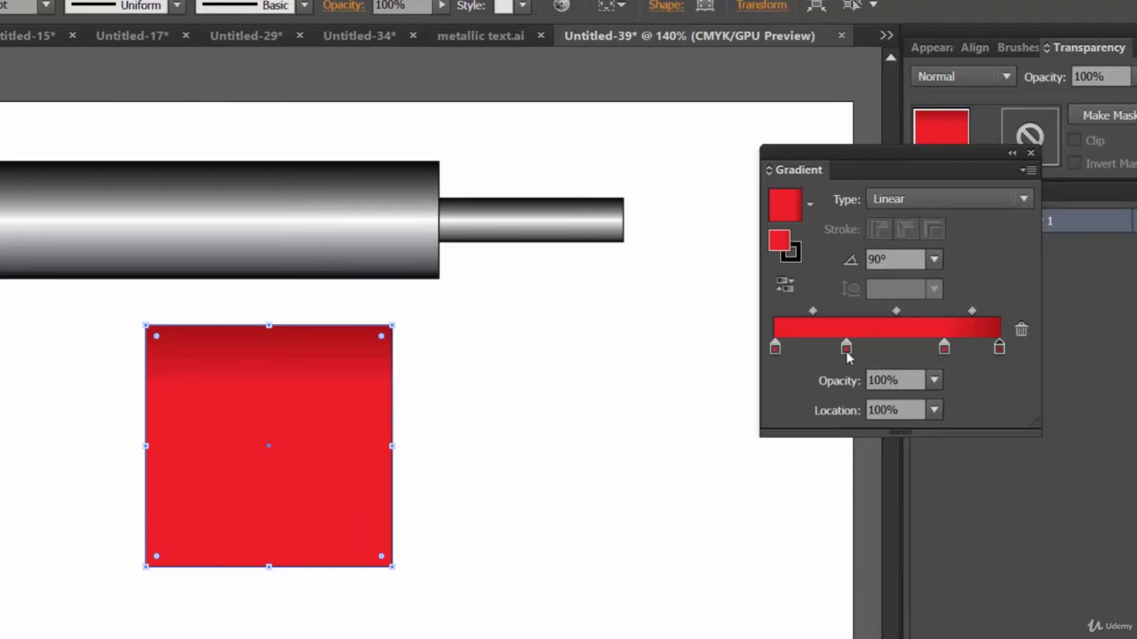
- Darken the second red stop, at location 31.5%, by setting its K value to 40%
{"action": "left_click", "coordinate": [845, 348]}
{"action": "double_click", "coordinate": [845, 348]}
{"action": "left_click", "coordinate": [1028, 275]}
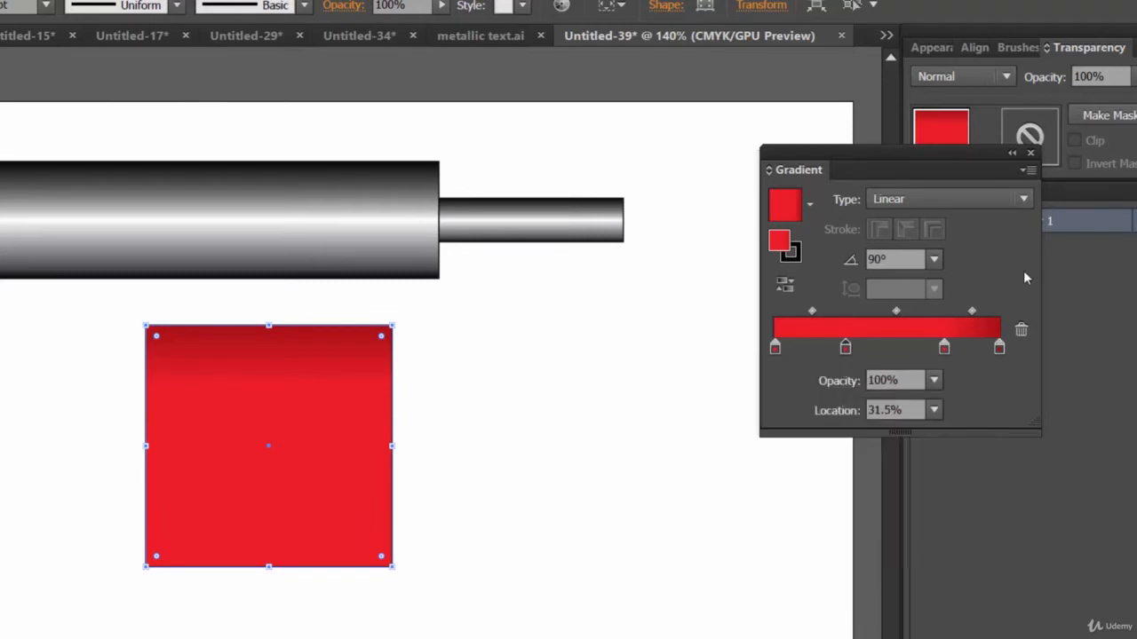
{"action": "left_click", "coordinate": [999, 347]}
{"action": "double_click", "coordinate": [846, 348]}
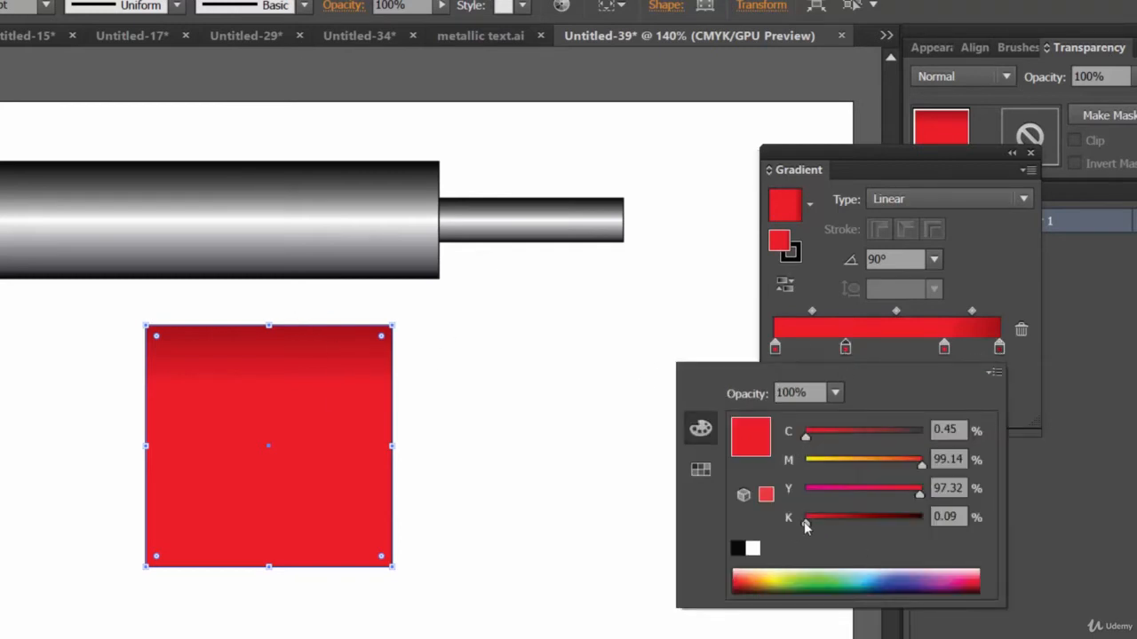
{"action": "left_click_drag", "start_coordinate": [803, 522], "coordinate": [853, 525]}
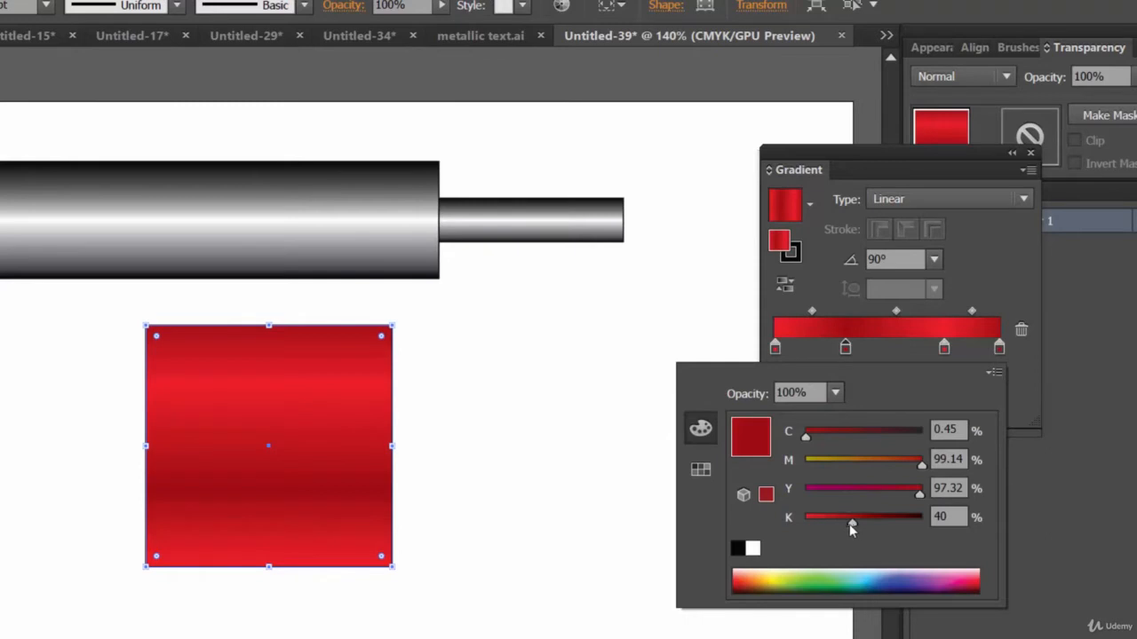
- Try the suggested in-gamut red, M 91.96% and Y 82.6%, on the third gradient stop
{"action": "left_click", "coordinate": [944, 349]}
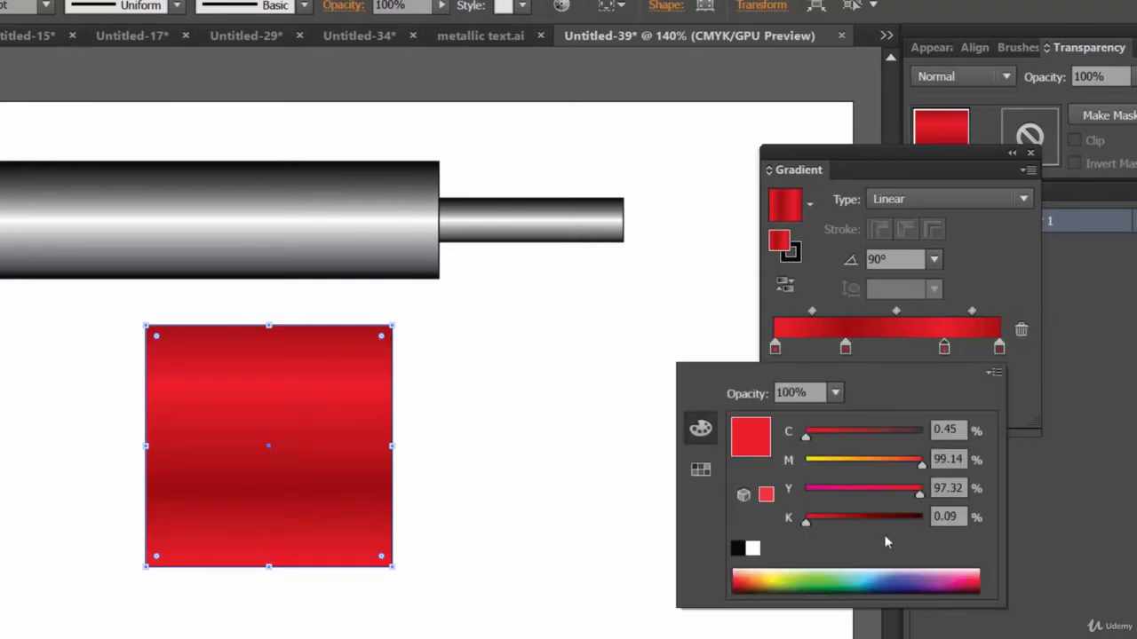
{"action": "left_click", "coordinate": [765, 495]}
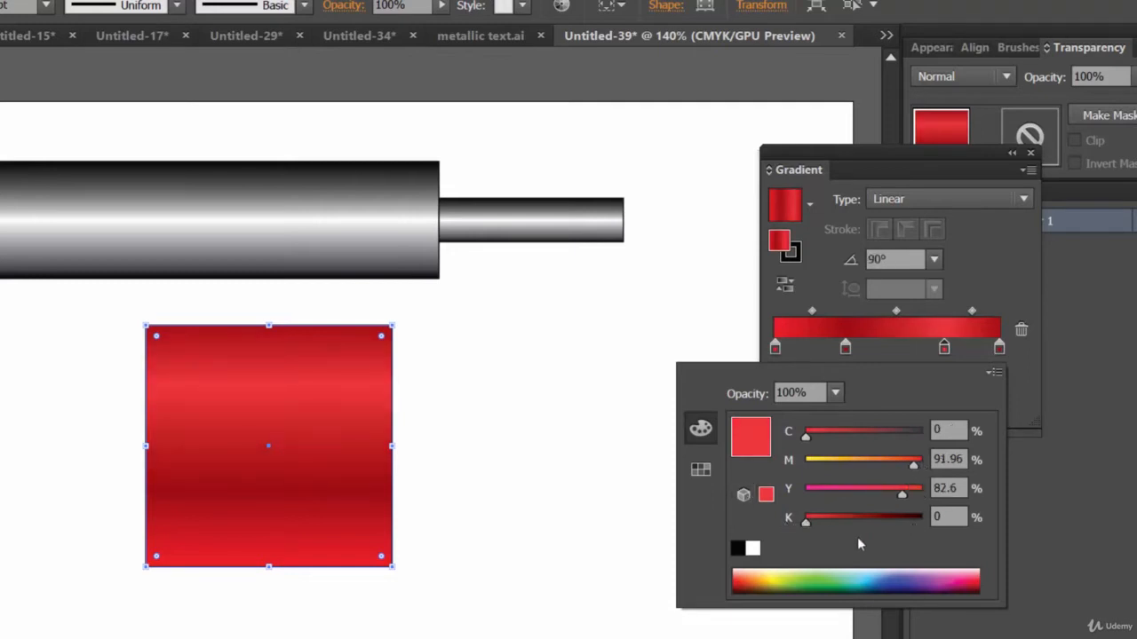
{"action": "left_click_drag", "start_coordinate": [808, 525], "coordinate": [685, 527]}
- Pick a bright red from the CMYK spectrum for the third gradient stop: C 0, M 97.65, Y 98.43, K 0%
{"action": "double_click", "coordinate": [946, 348]}
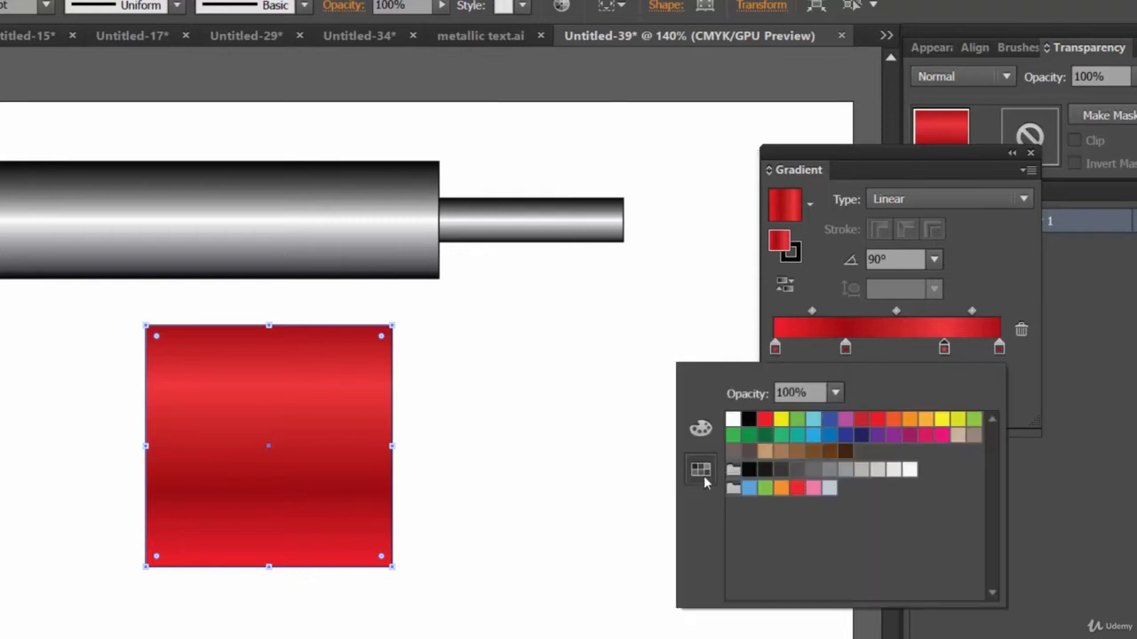
{"action": "left_click", "coordinate": [701, 428]}
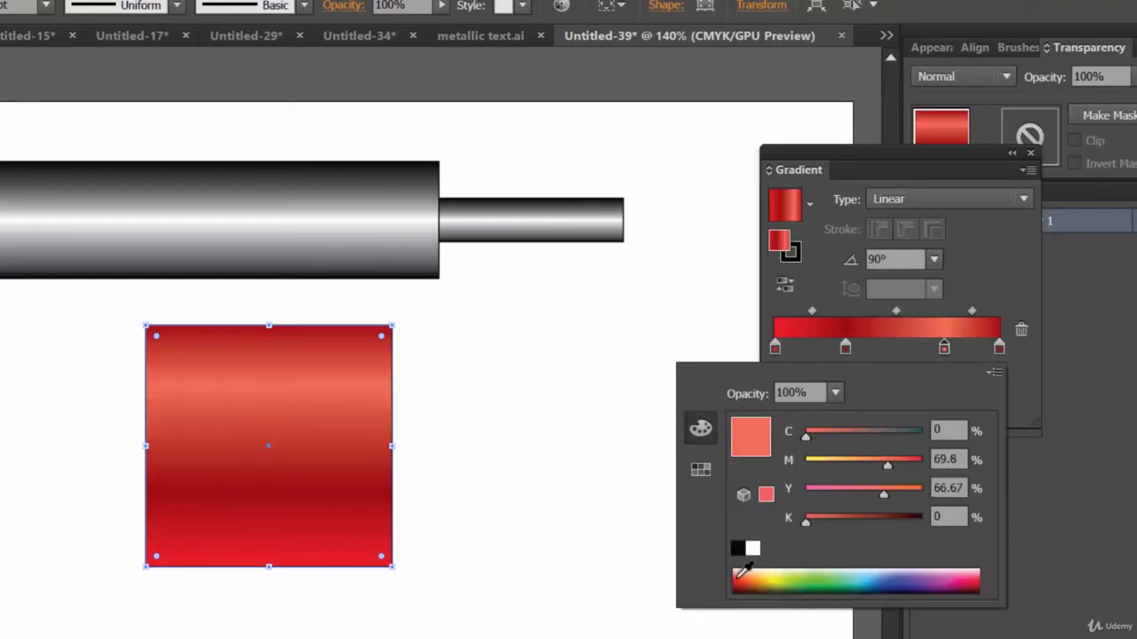
{"action": "left_click", "coordinate": [737, 577]}
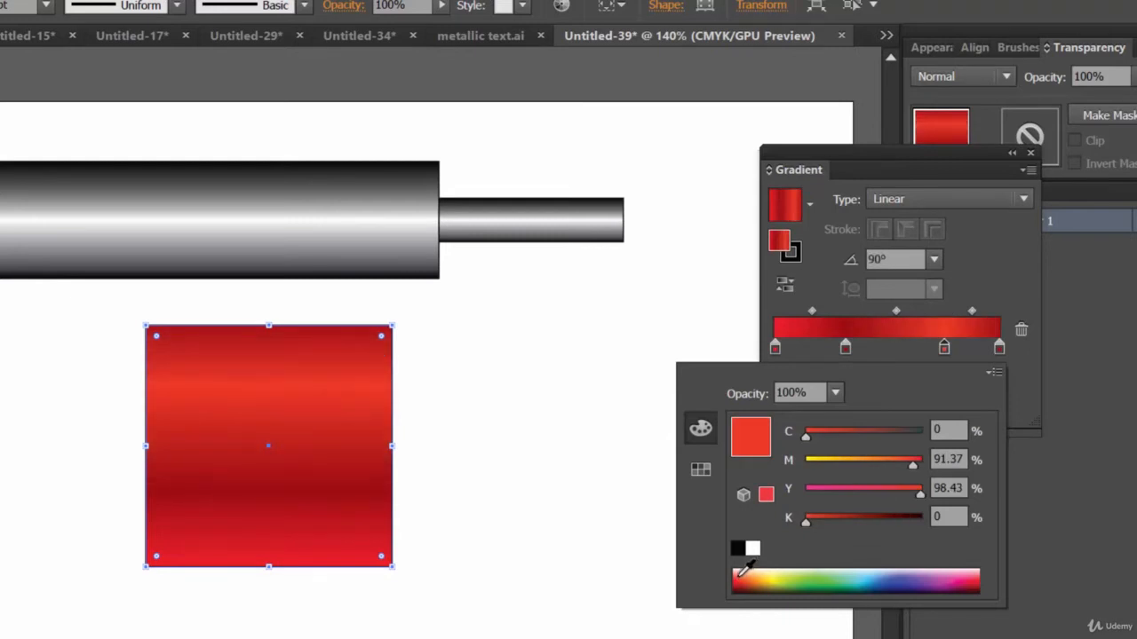
{"action": "left_click", "coordinate": [741, 577]}
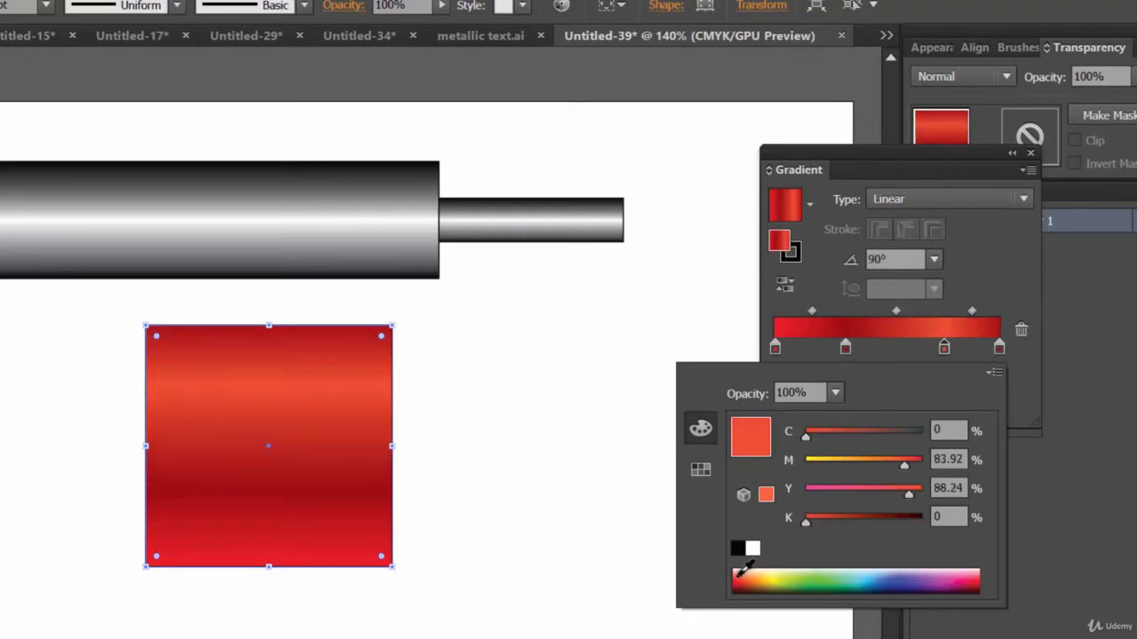
{"action": "left_click_drag", "start_coordinate": [741, 576], "coordinate": [735, 577]}
{"action": "left_click", "coordinate": [735, 577]}
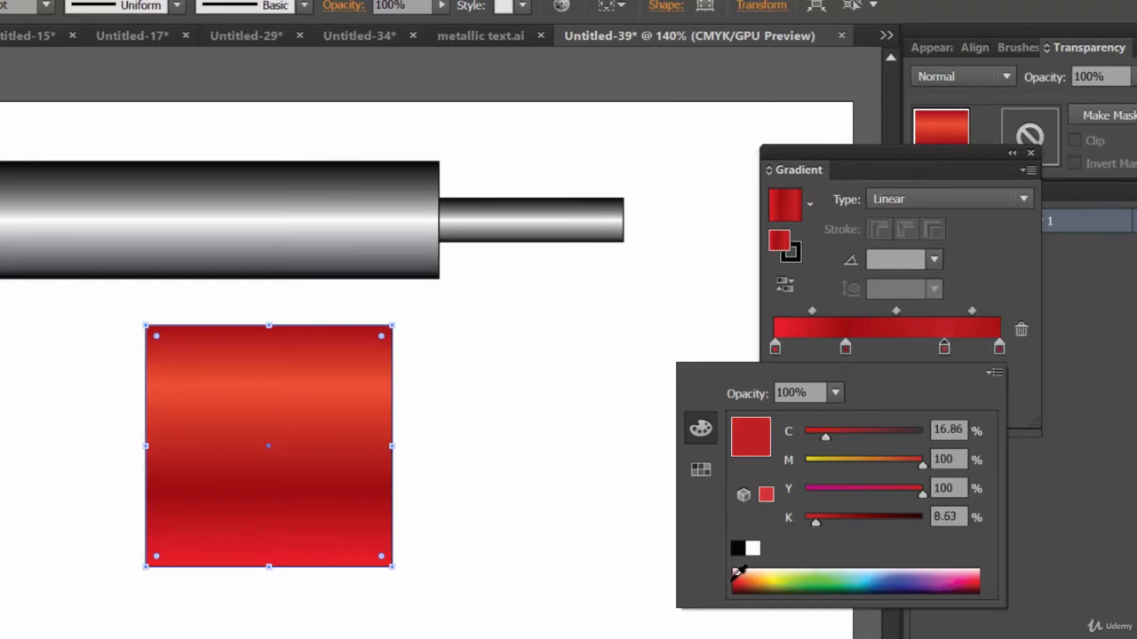
{"action": "left_click", "coordinate": [729, 577]}
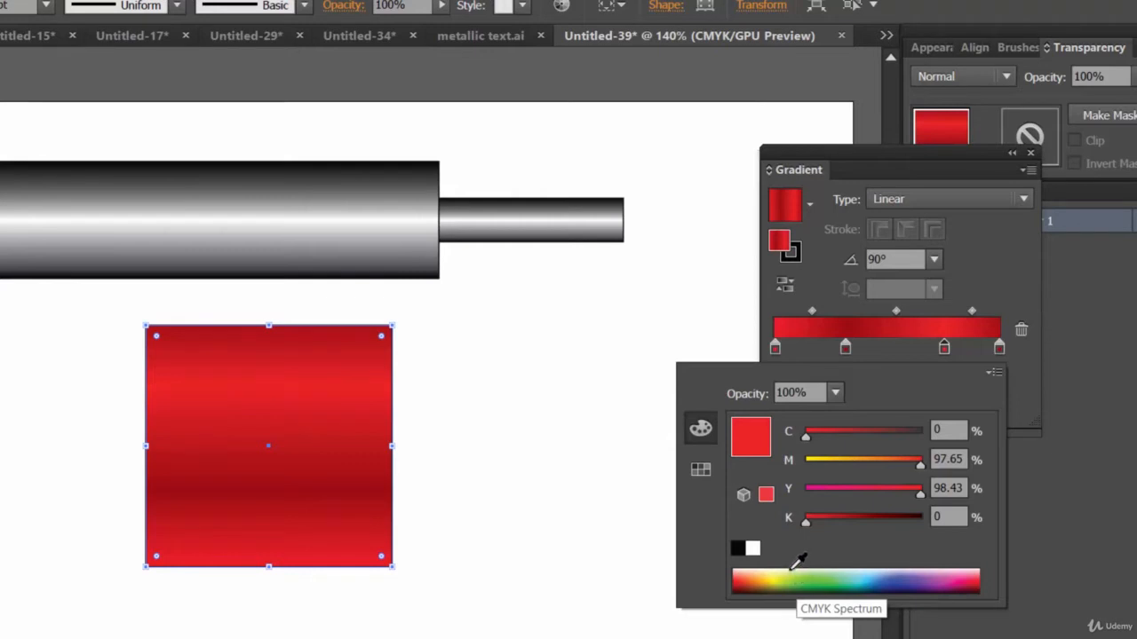
{"action": "left_click", "coordinate": [1004, 276]}
- Darken the gradient's 100% end stop further by setting its K value to 44%
{"action": "double_click", "coordinate": [999, 349]}
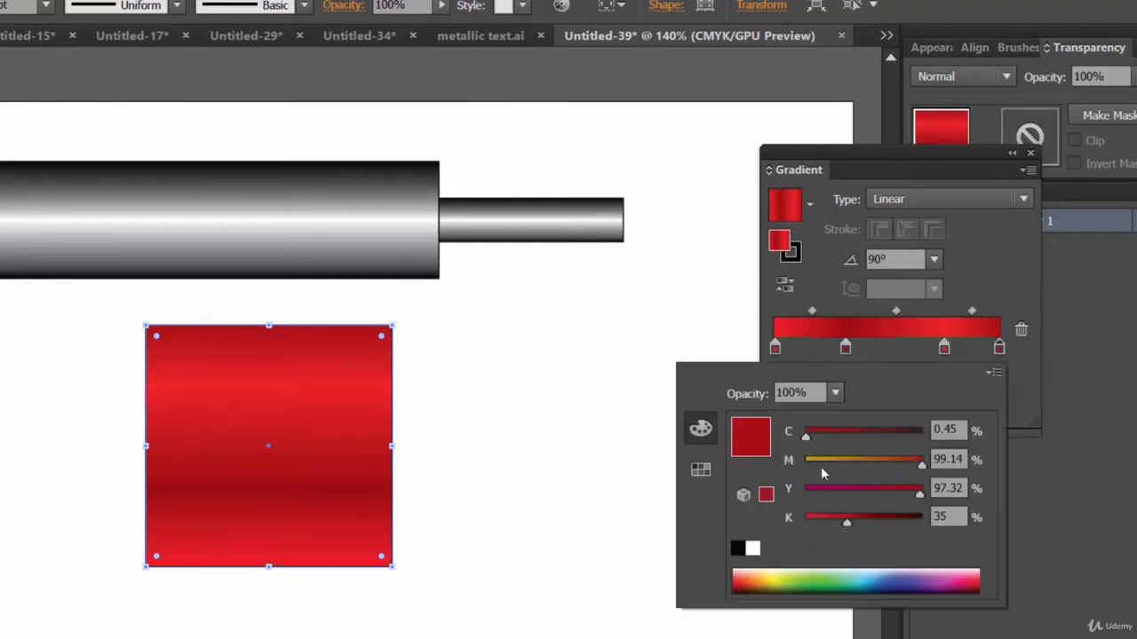
{"action": "left_click_drag", "start_coordinate": [847, 522], "coordinate": [857, 525]}
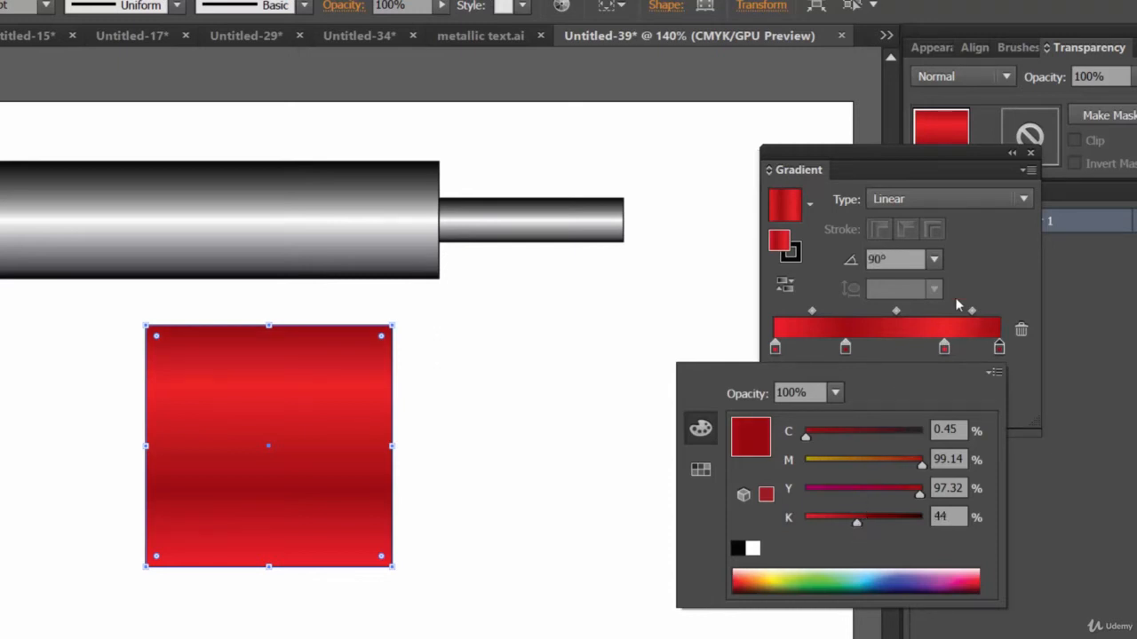
{"action": "left_click", "coordinate": [966, 277]}
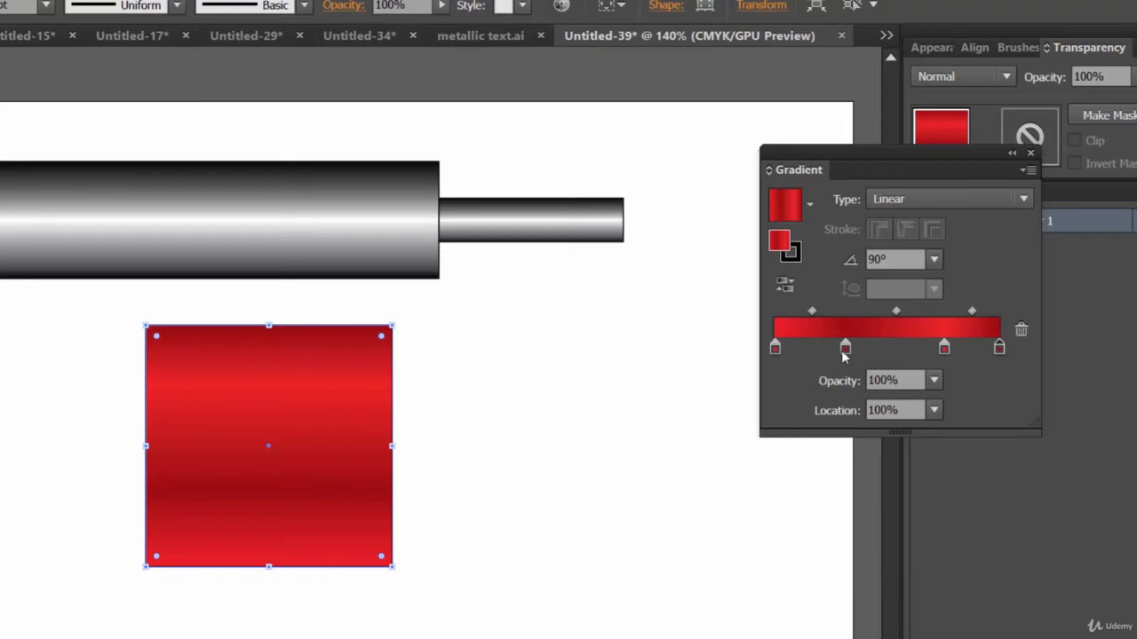
- Fine-tune the red gradient's spacing, with the first midpoint at 39.77%, the middle midpoint shifted slightly, and the bright red stop at 74.33%
{"action": "left_click_drag", "start_coordinate": [843, 353], "coordinate": [841, 351]}
{"action": "left_click_drag", "start_coordinate": [811, 311], "coordinate": [802, 316]}
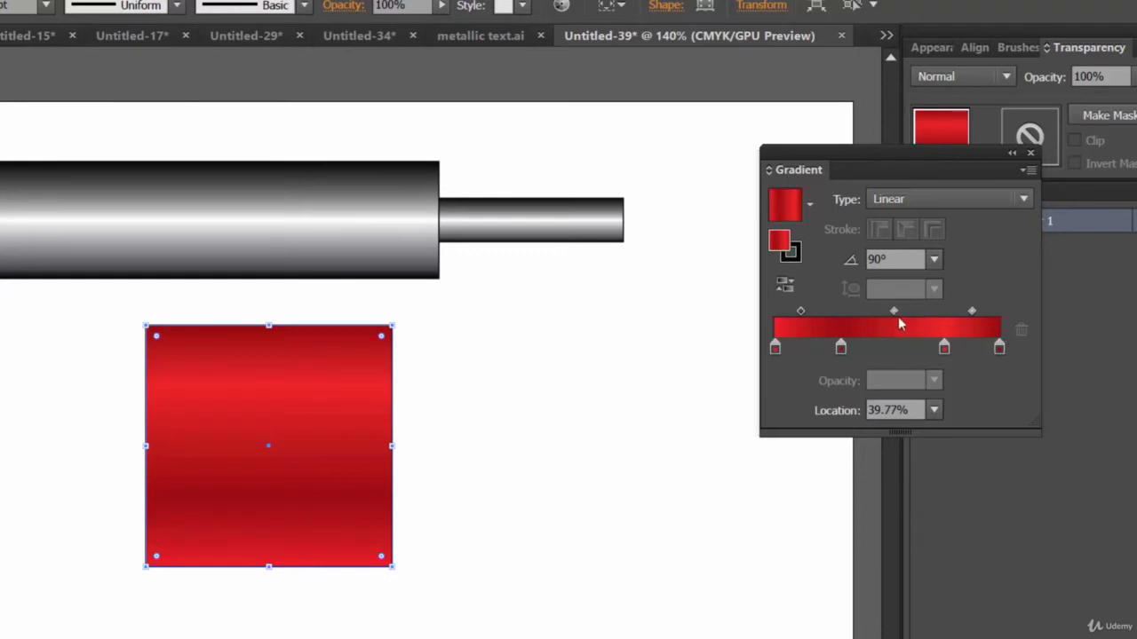
{"action": "left_click_drag", "start_coordinate": [892, 311], "coordinate": [890, 310]}
{"action": "left_click_drag", "start_coordinate": [943, 347], "coordinate": [941, 351]}
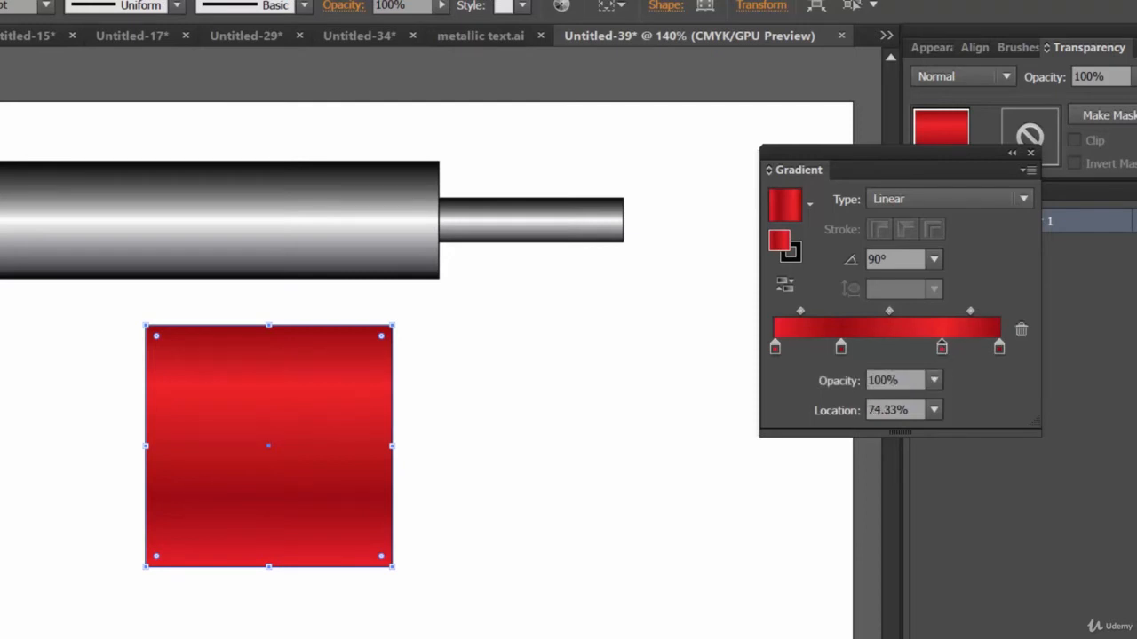
- Add the text "SALE" and "50% OFF" on two lines over the red metallic square
{"action": "key", "text": "t"}
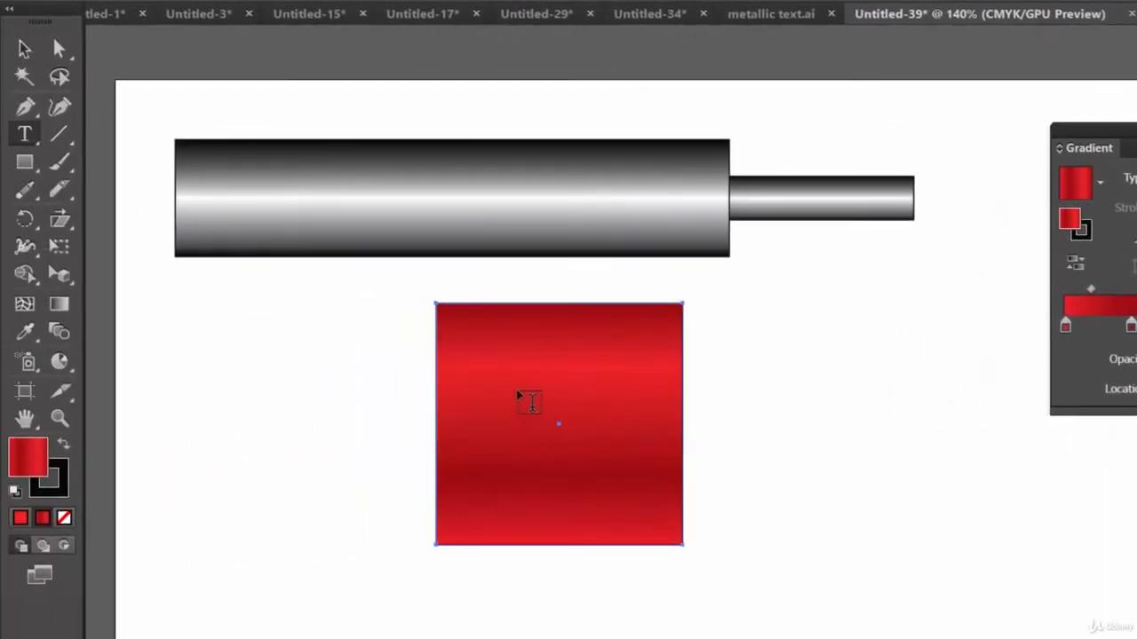
{"action": "left_click", "coordinate": [529, 405]}
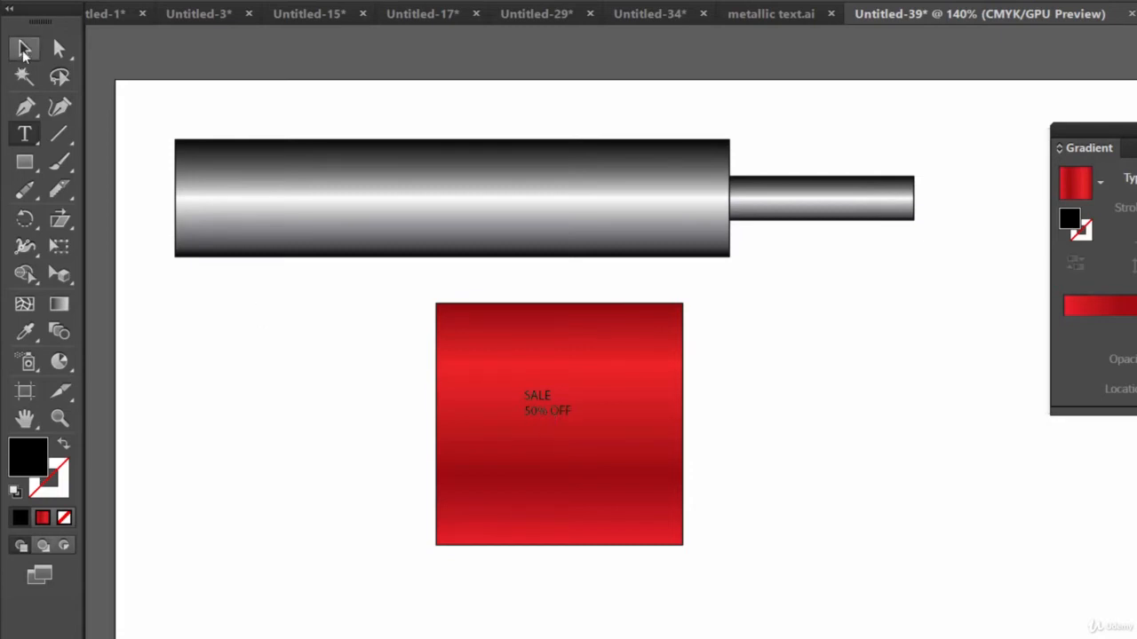
- Center-align the two lines of the "SALE 50% OFF" text
{"action": "left_click", "coordinate": [27, 49]}
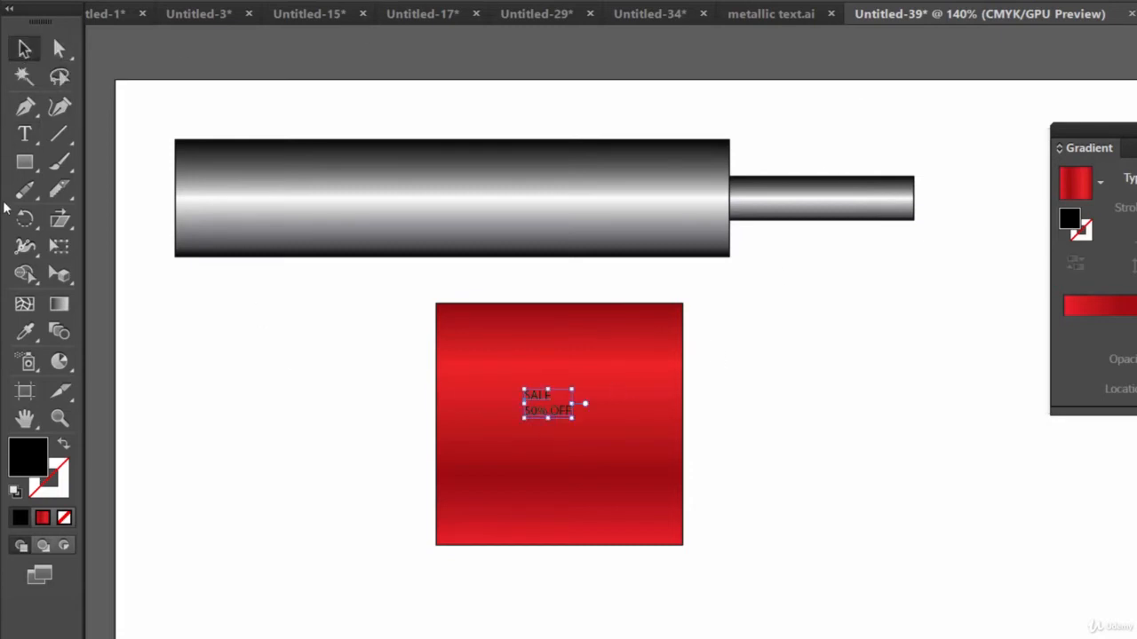
{"action": "left_click", "coordinate": [28, 138]}
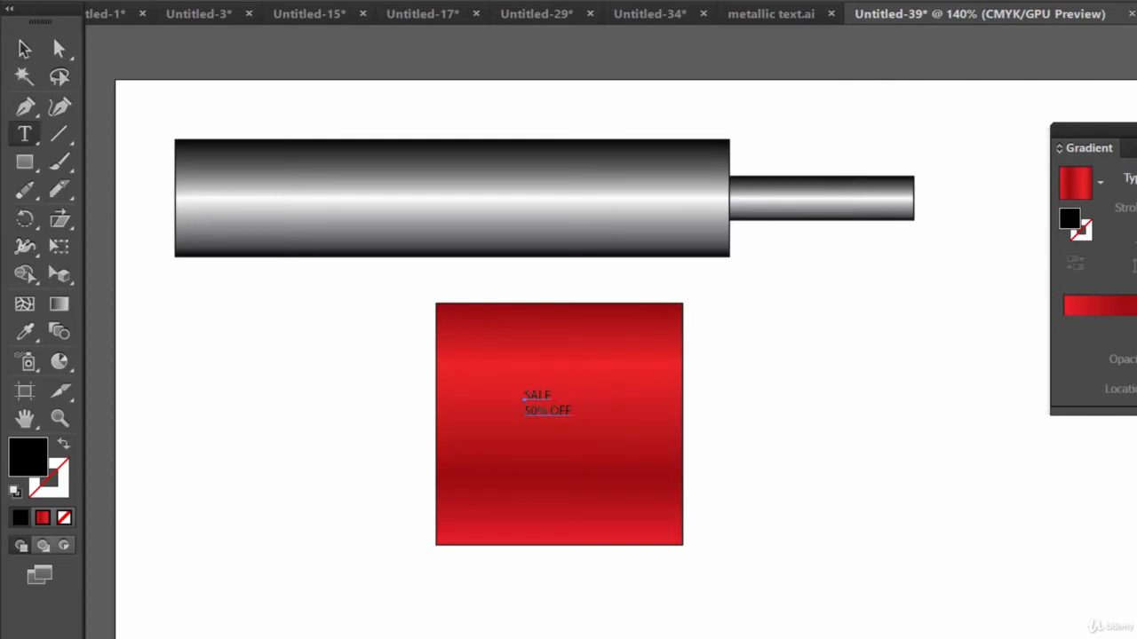
{"action": "key", "text": "ctrl+t"}
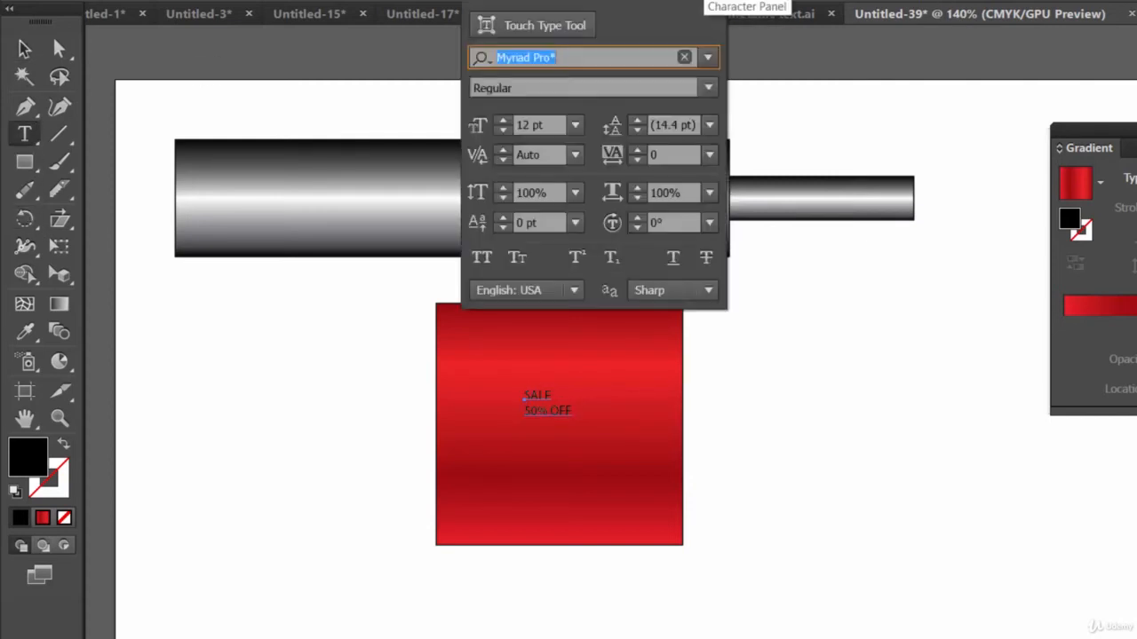
{"action": "left_click", "coordinate": [699, 2]}
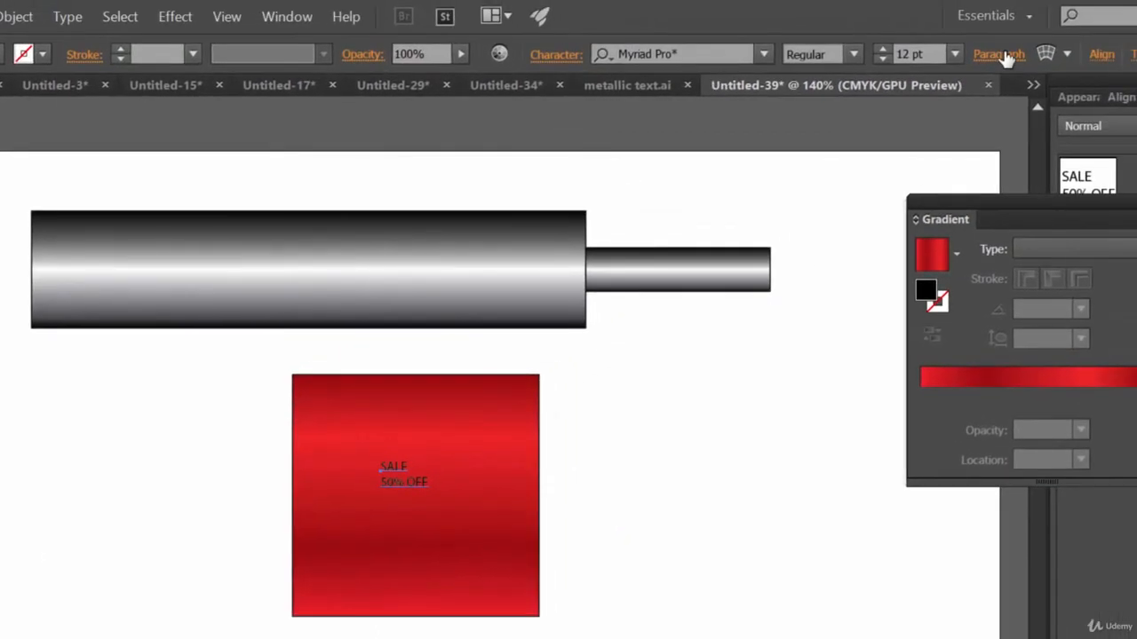
{"action": "left_click", "coordinate": [1003, 56]}
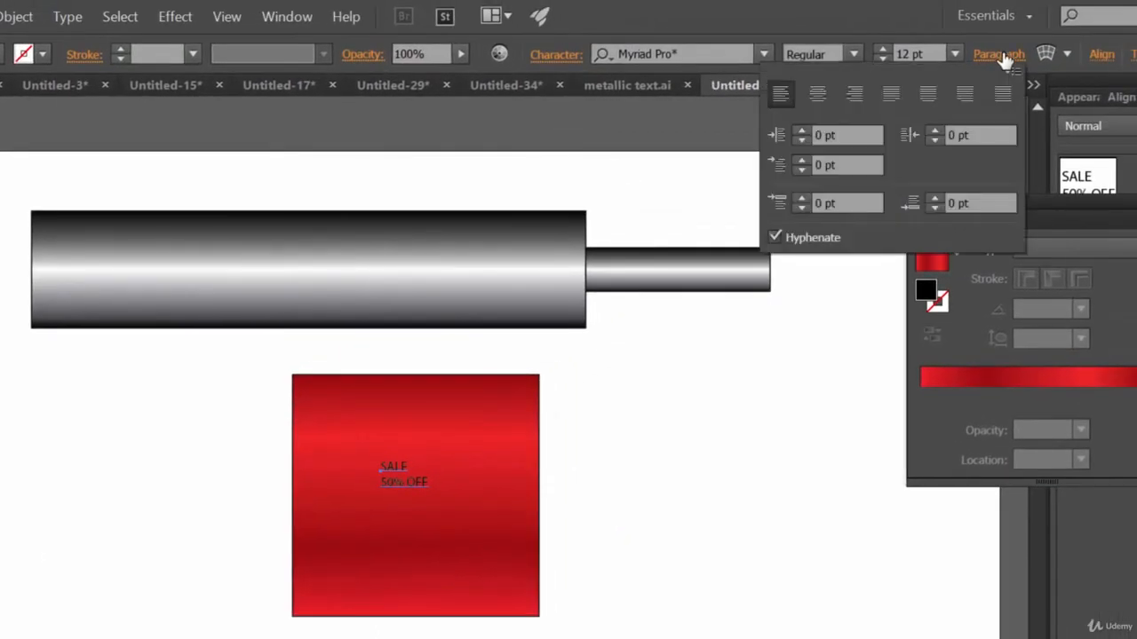
{"action": "left_click", "coordinate": [823, 98]}
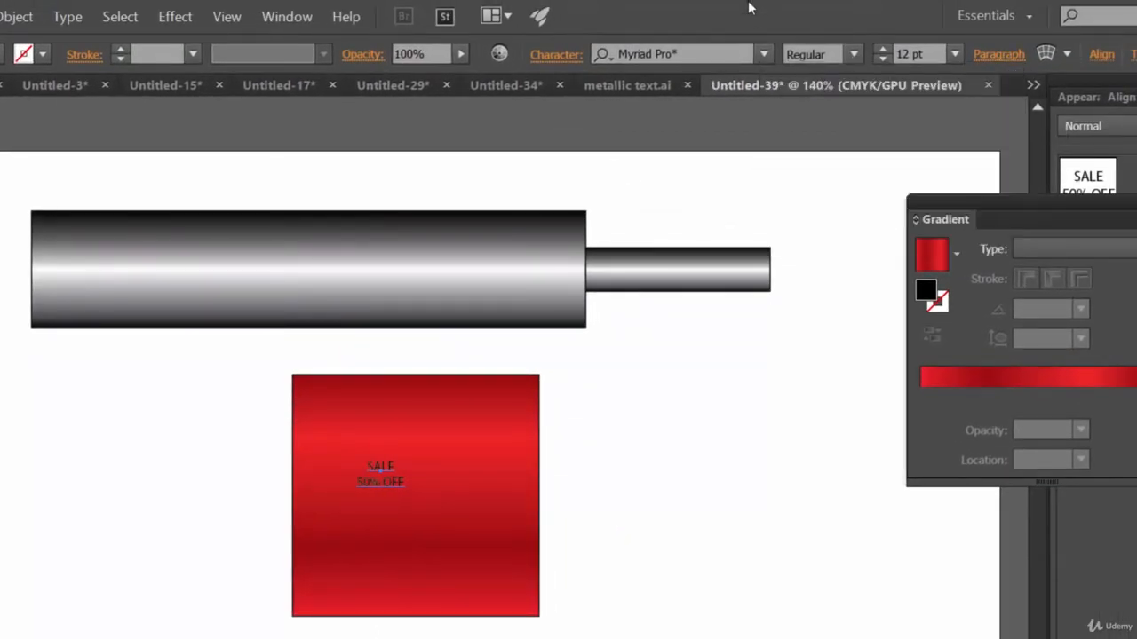
- Try font sizes of 72 pt and 60 pt on the sale text
{"action": "left_click", "coordinate": [955, 54]}
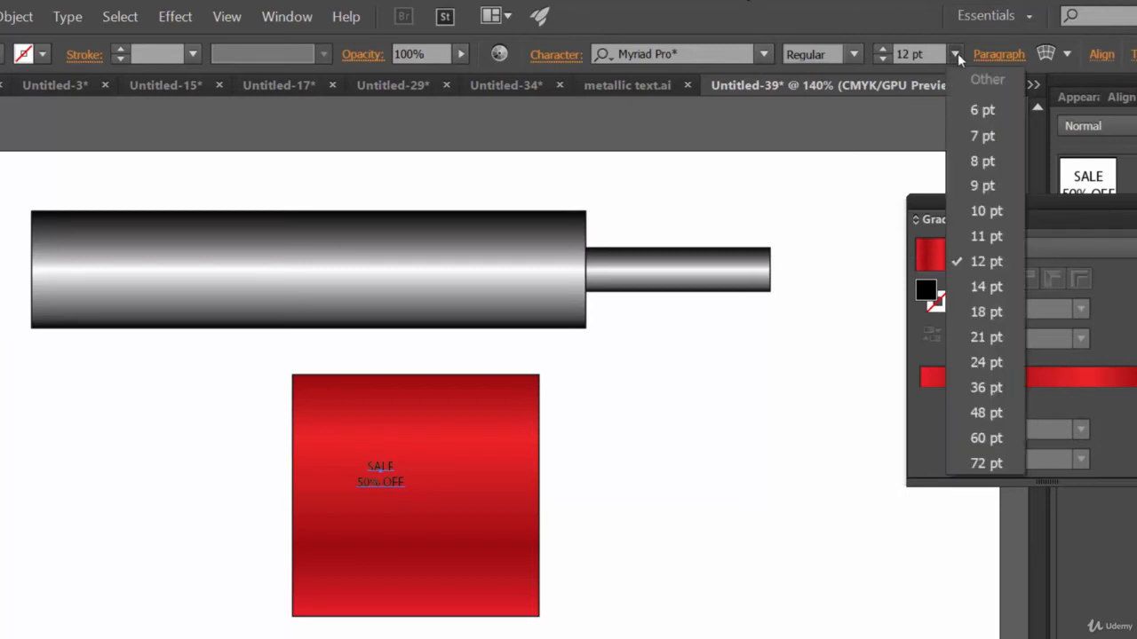
{"action": "left_click", "coordinate": [1009, 469]}
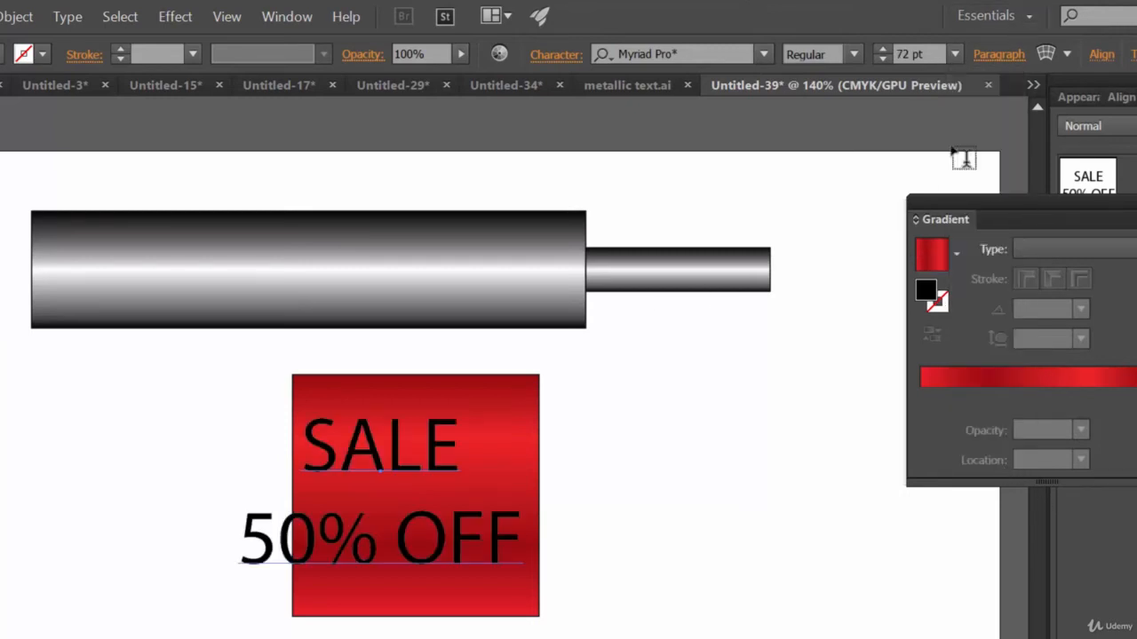
{"action": "left_click", "coordinate": [955, 54]}
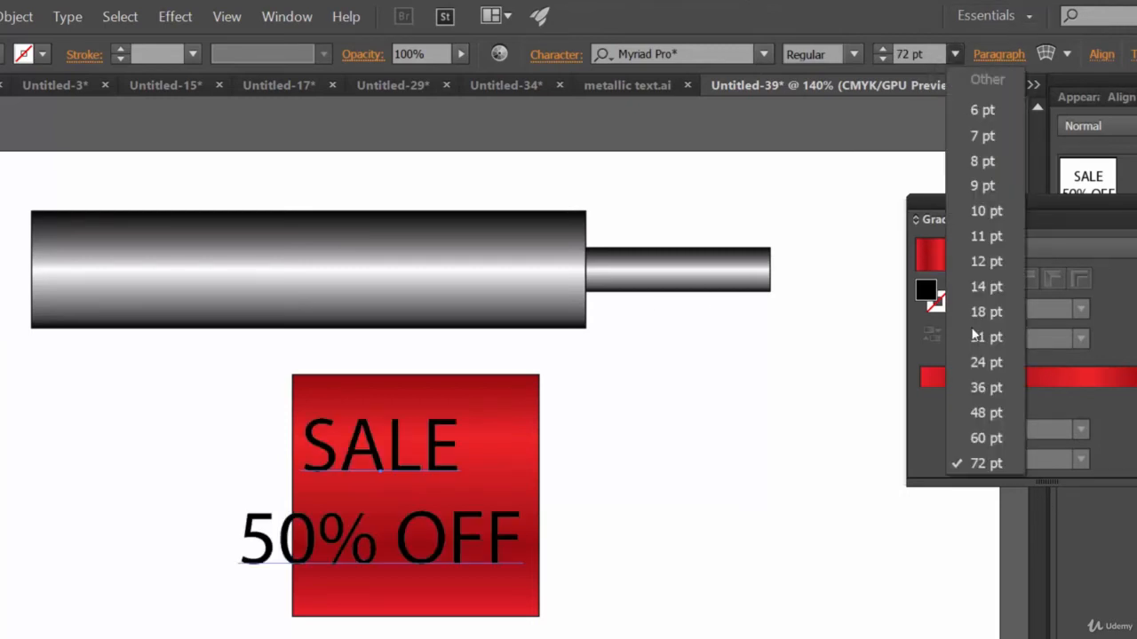
{"action": "left_click", "coordinate": [976, 437]}
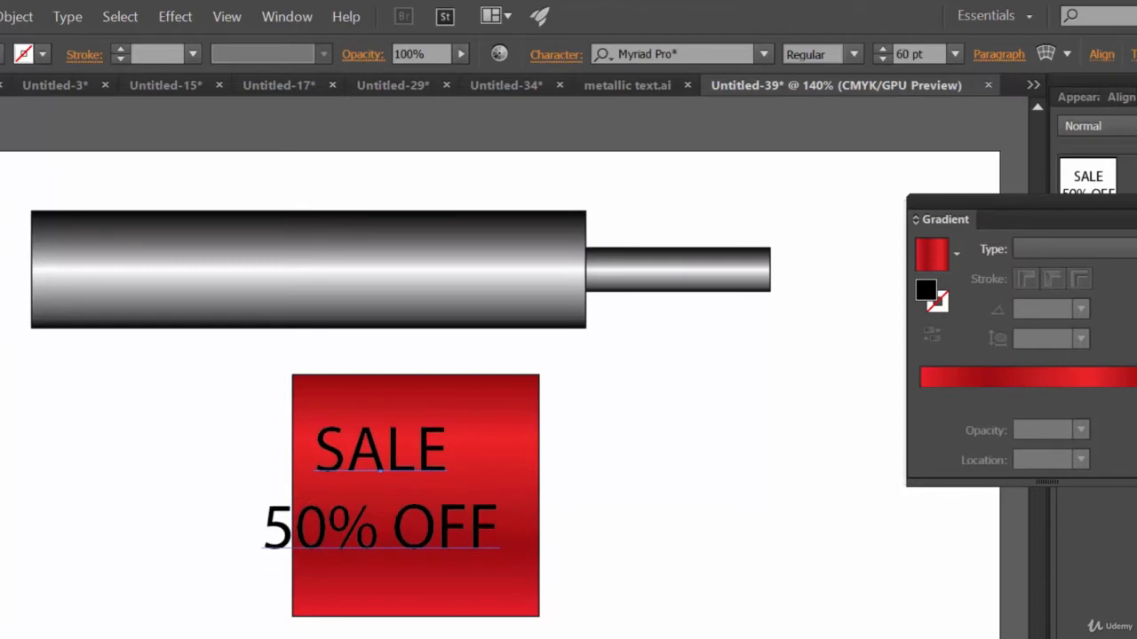
- Center the sale text over the red metallic square and set its font size to 48 pt
{"action": "left_click_drag", "start_coordinate": [393, 471], "coordinate": [421, 464]}
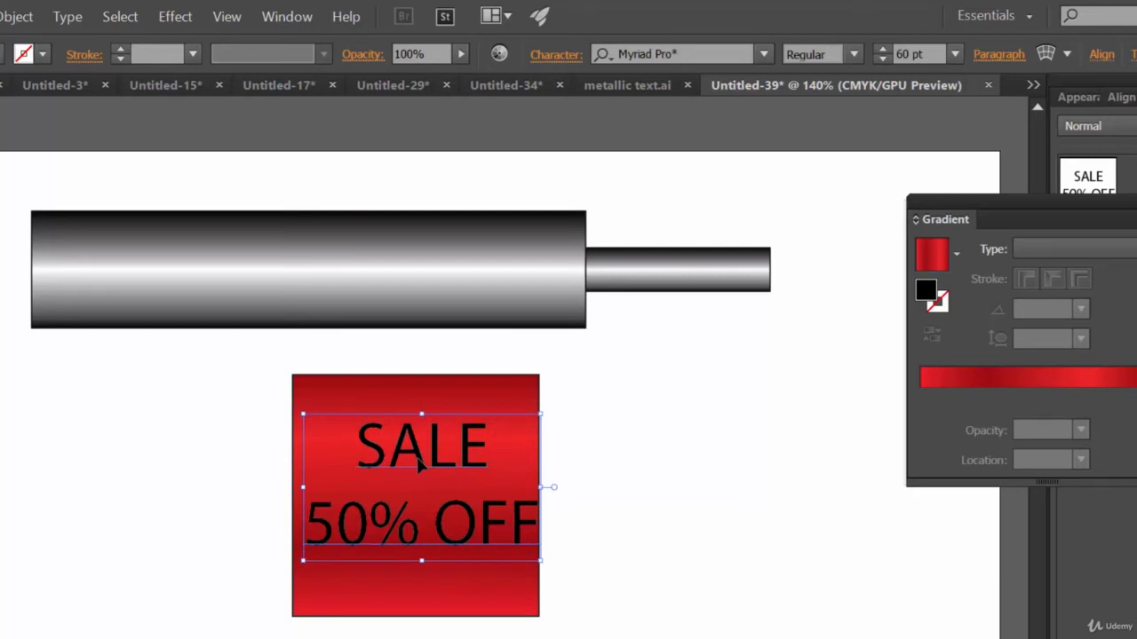
{"action": "left_click", "coordinate": [955, 55]}
{"action": "left_click", "coordinate": [986, 413]}
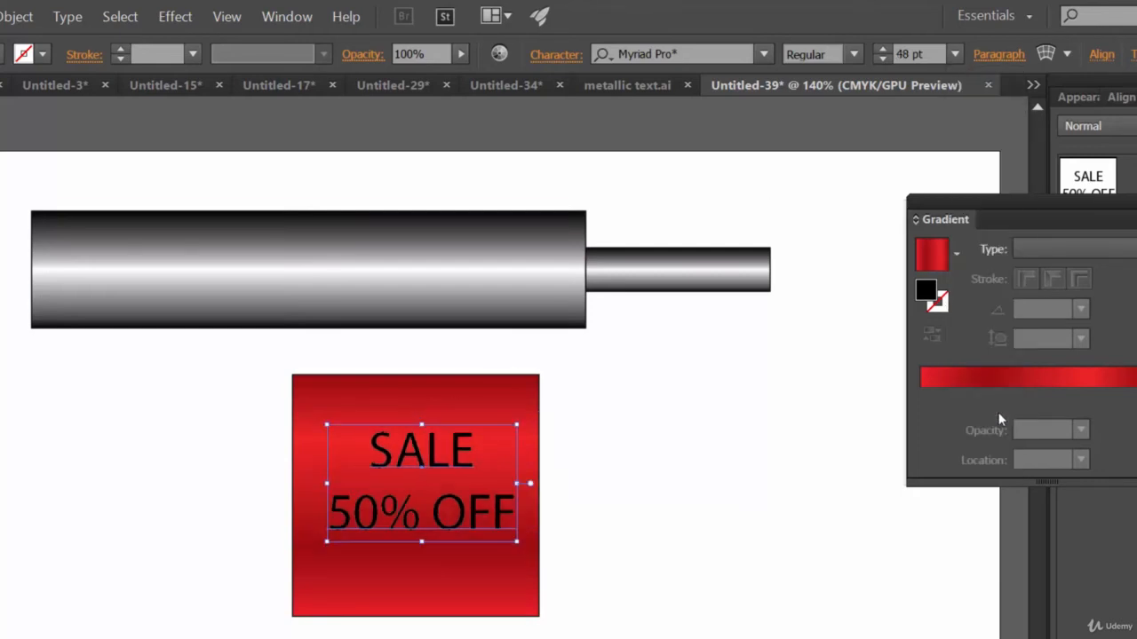
{"action": "left_click", "coordinate": [710, 542]}
- Change the sale text's font to Britannic Bold and nudge the text to sit centered on the red square
{"action": "left_click_drag", "start_coordinate": [446, 519], "coordinate": [447, 522]}
{"action": "left_click", "coordinate": [682, 55]}
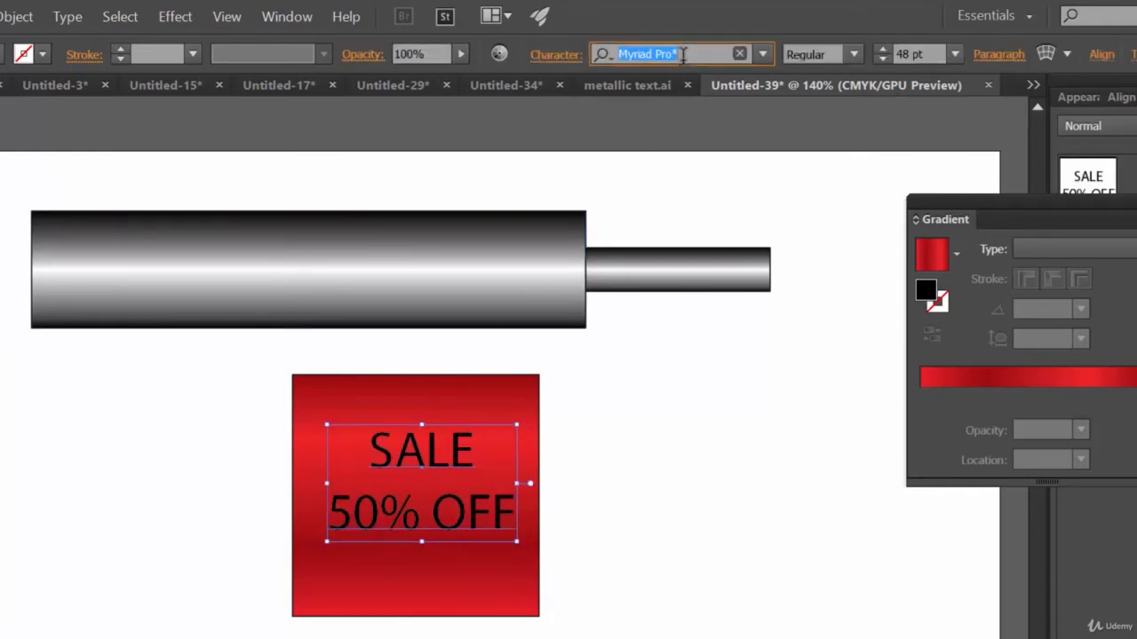
{"action": "type", "text": "bri"}
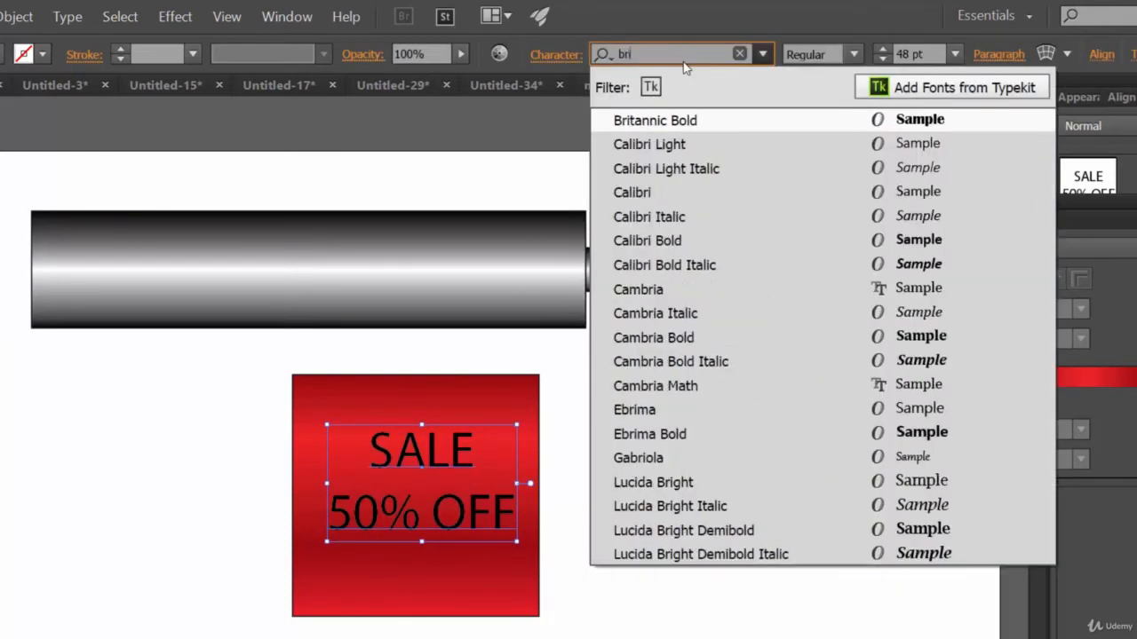
{"action": "left_click", "coordinate": [680, 122]}
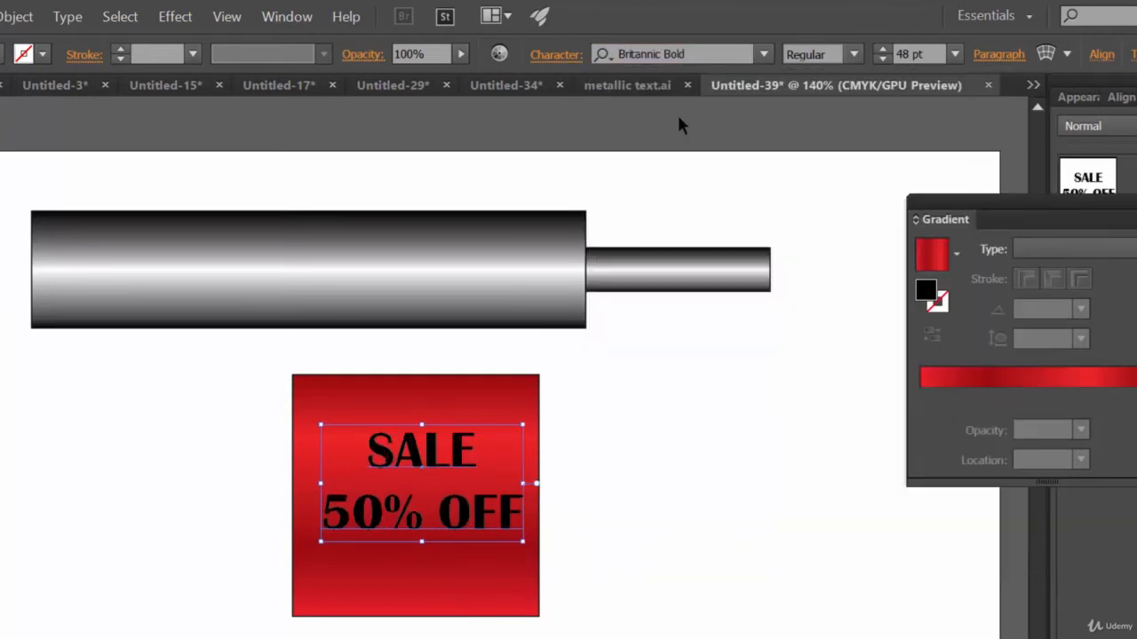
{"action": "left_click", "coordinate": [682, 470]}
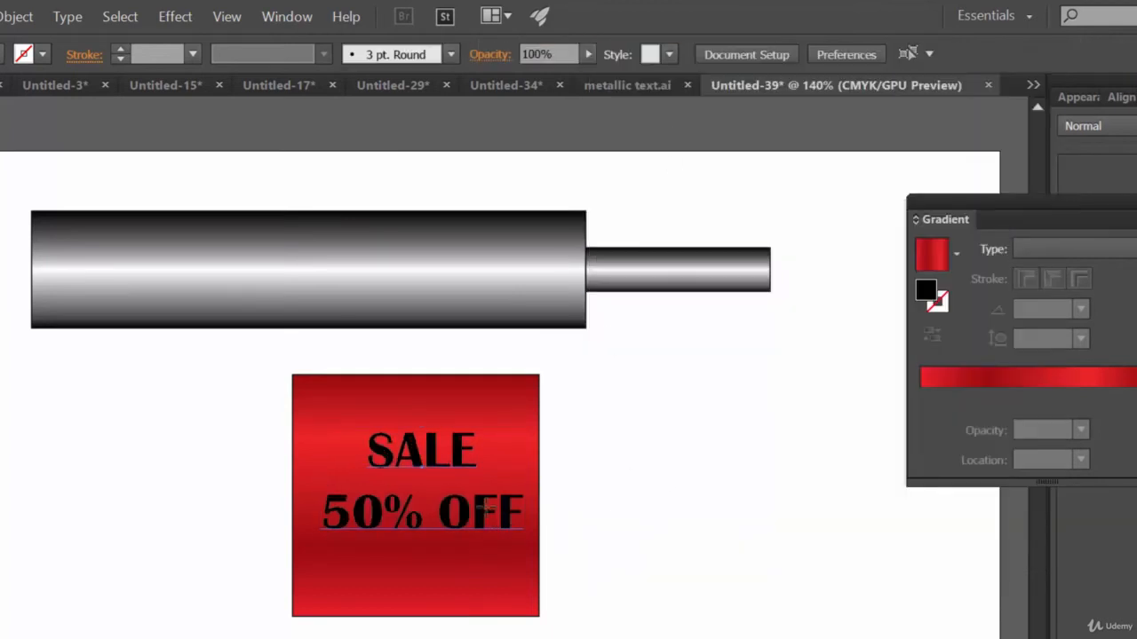
{"action": "left_click_drag", "start_coordinate": [491, 513], "coordinate": [522, 514]}
{"action": "left_click", "coordinate": [701, 469]}
{"action": "left_click", "coordinate": [629, 498]}
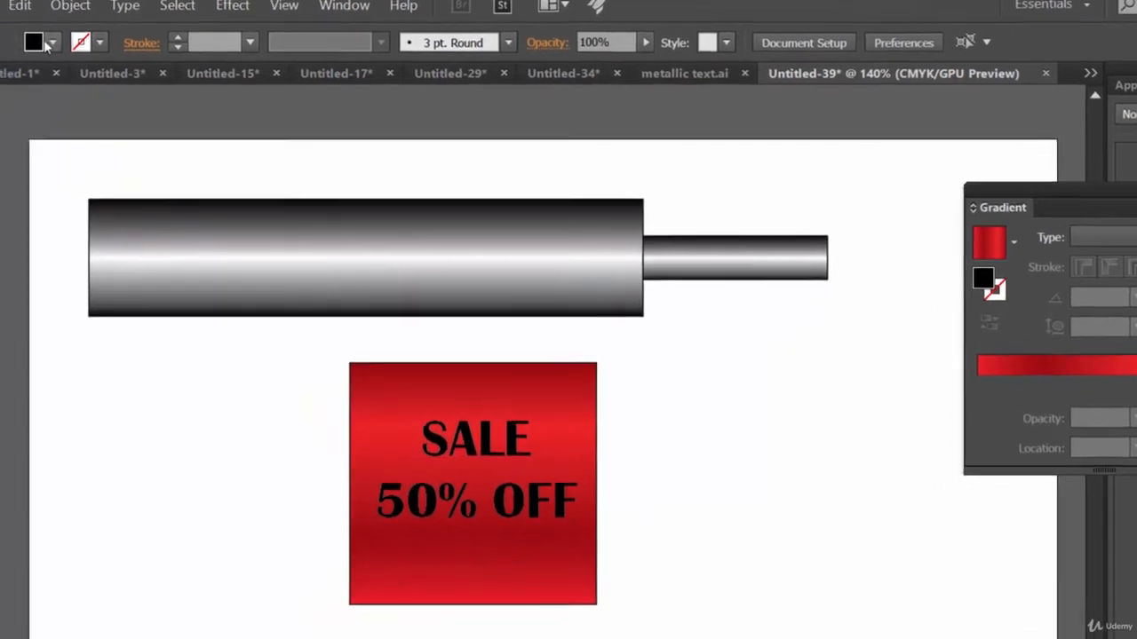
- Try a white 1 pt stroke on the black sale text
{"action": "left_click", "coordinate": [52, 42]}
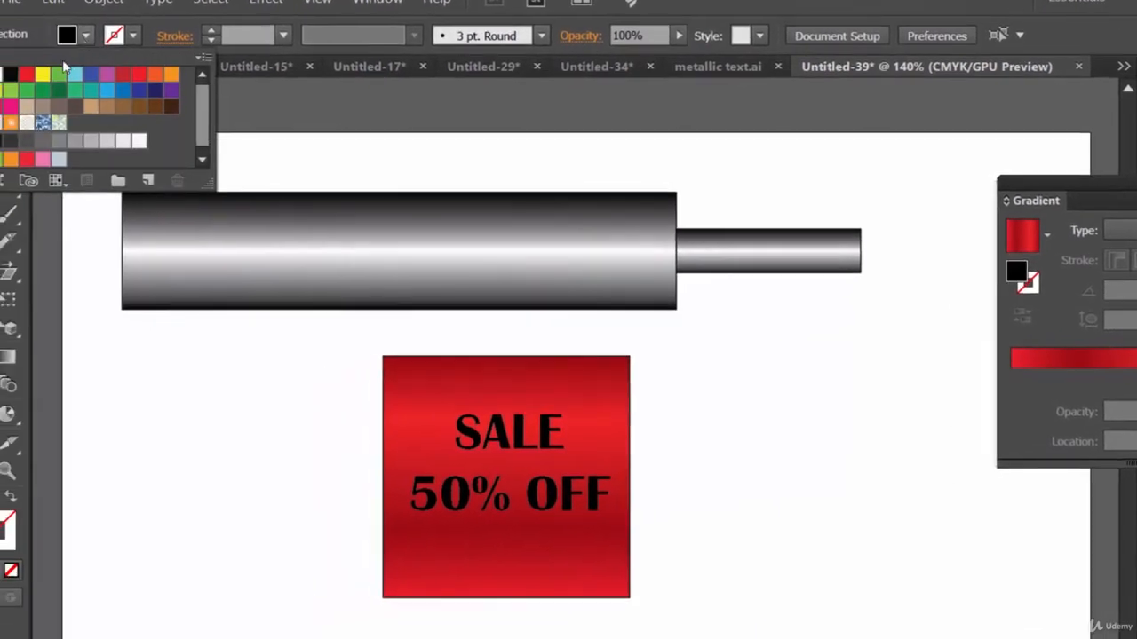
{"action": "left_click", "coordinate": [2, 74]}
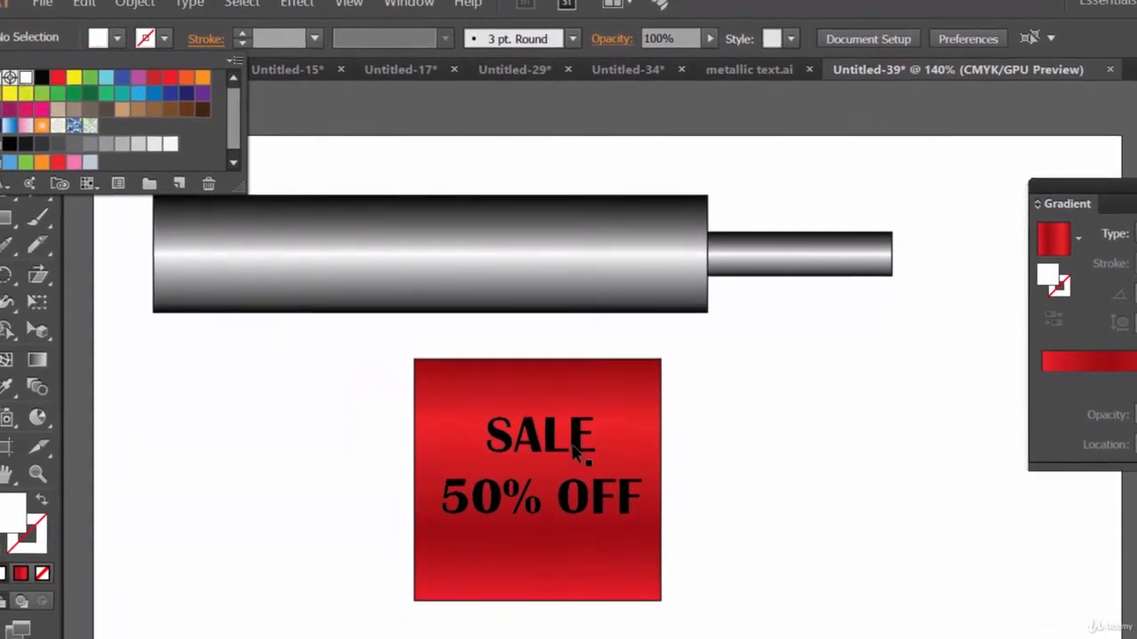
{"action": "left_click", "coordinate": [531, 437]}
{"action": "left_click", "coordinate": [555, 439]}
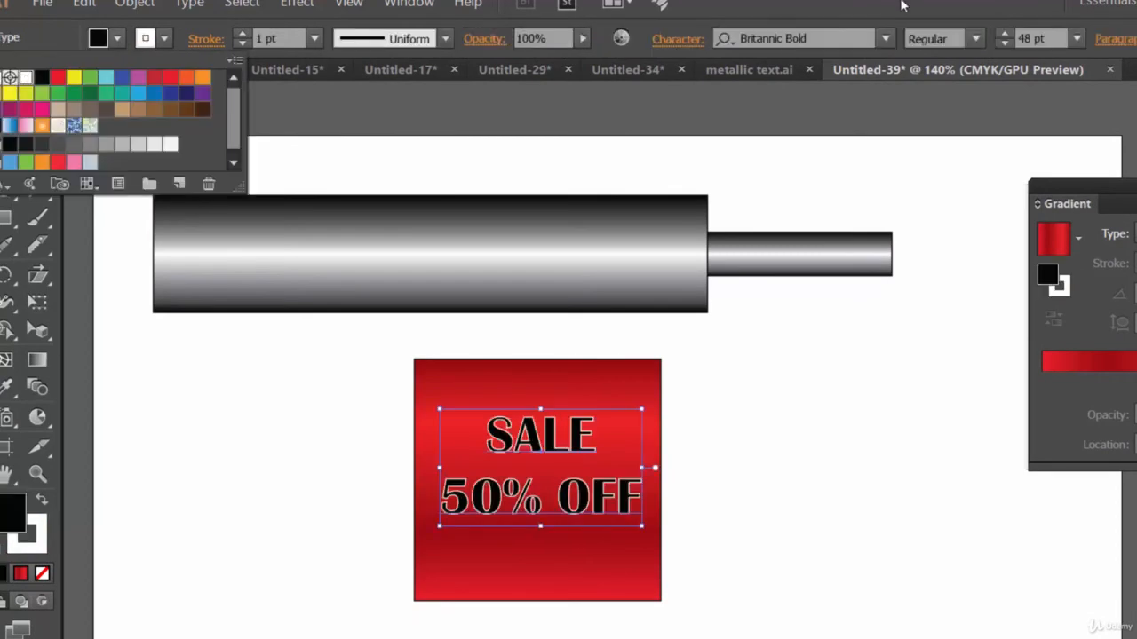
{"action": "left_click", "coordinate": [900, 5]}
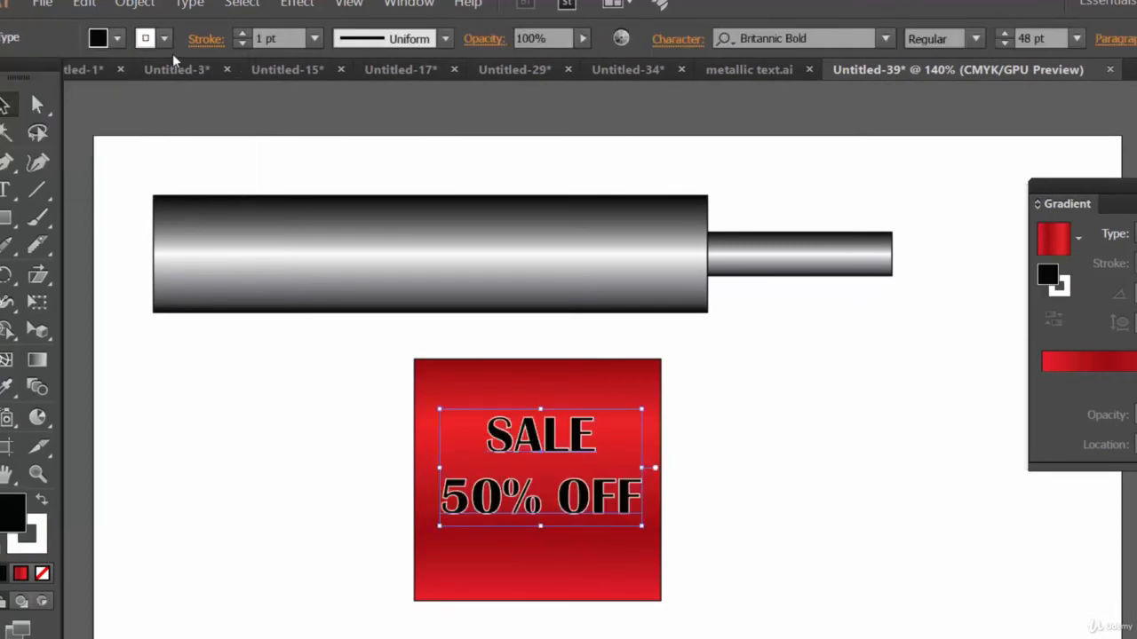
{"action": "left_click", "coordinate": [891, 484]}
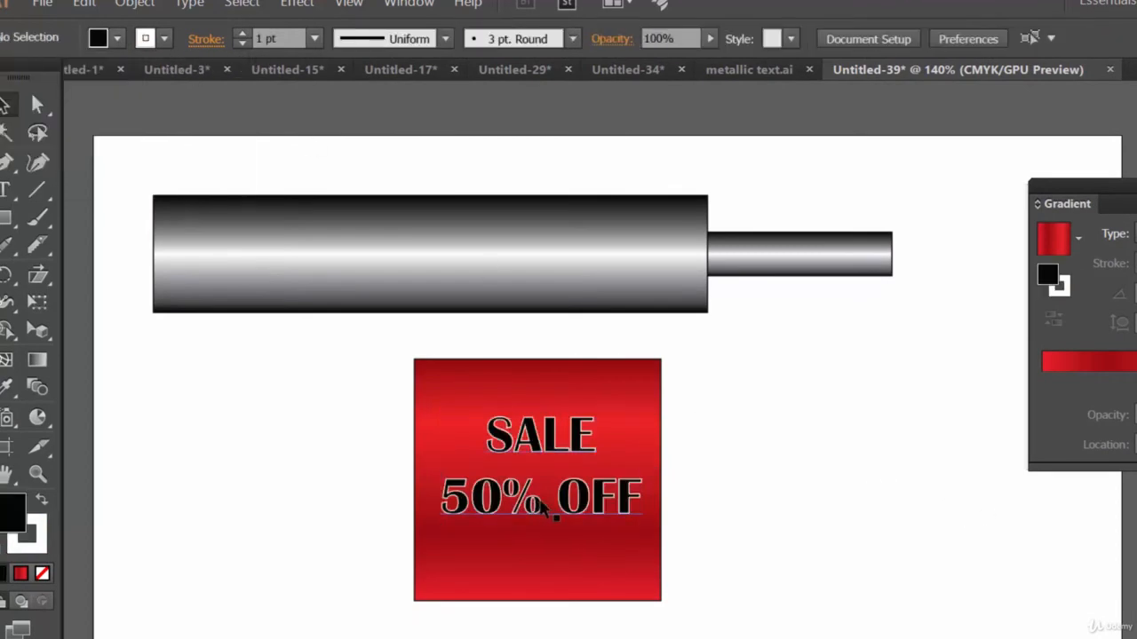
- Remove the stroke from the sale text and fill the lettering with white
{"action": "left_click", "coordinate": [593, 502]}
{"action": "left_click", "coordinate": [149, 37]}
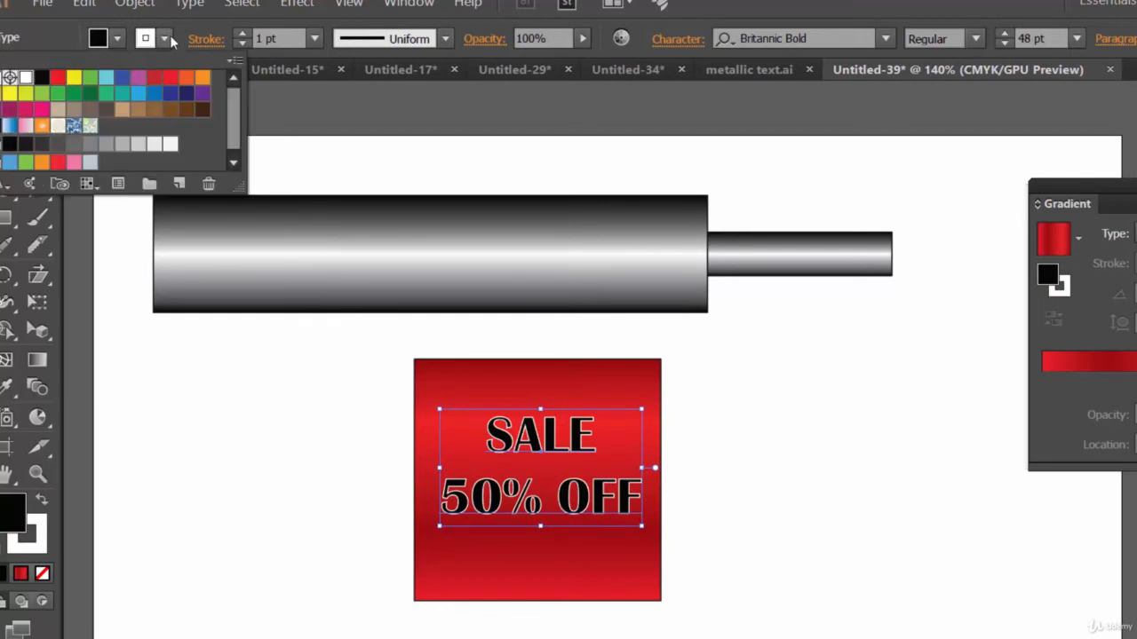
{"action": "left_click", "coordinate": [3, 79]}
{"action": "left_click", "coordinate": [117, 39]}
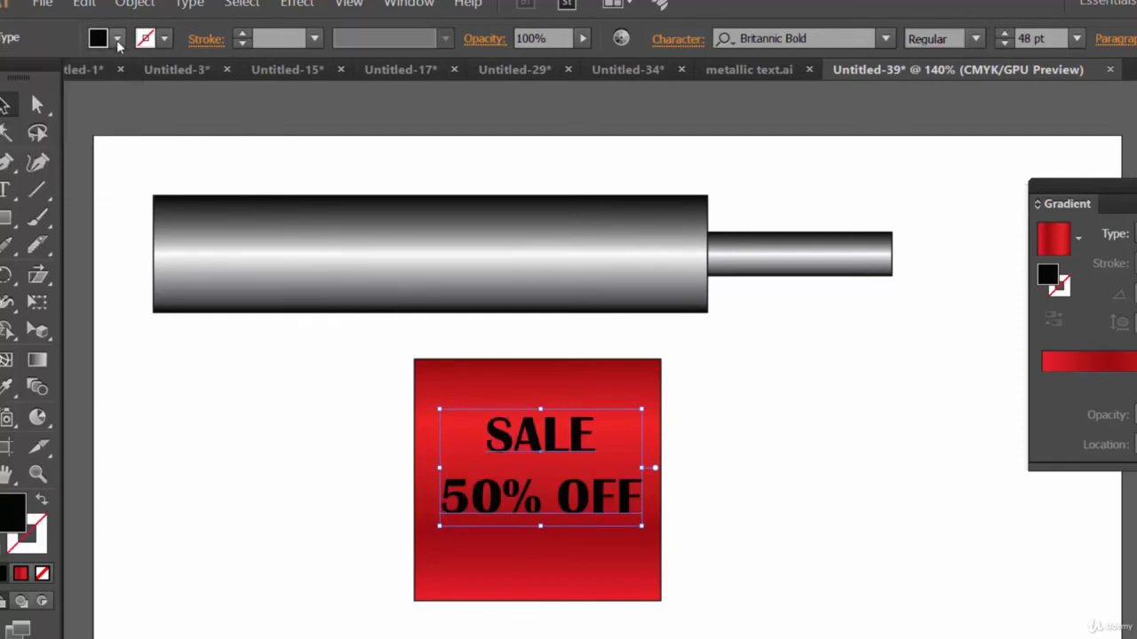
{"action": "left_click", "coordinate": [117, 39]}
{"action": "left_click", "coordinate": [26, 78]}
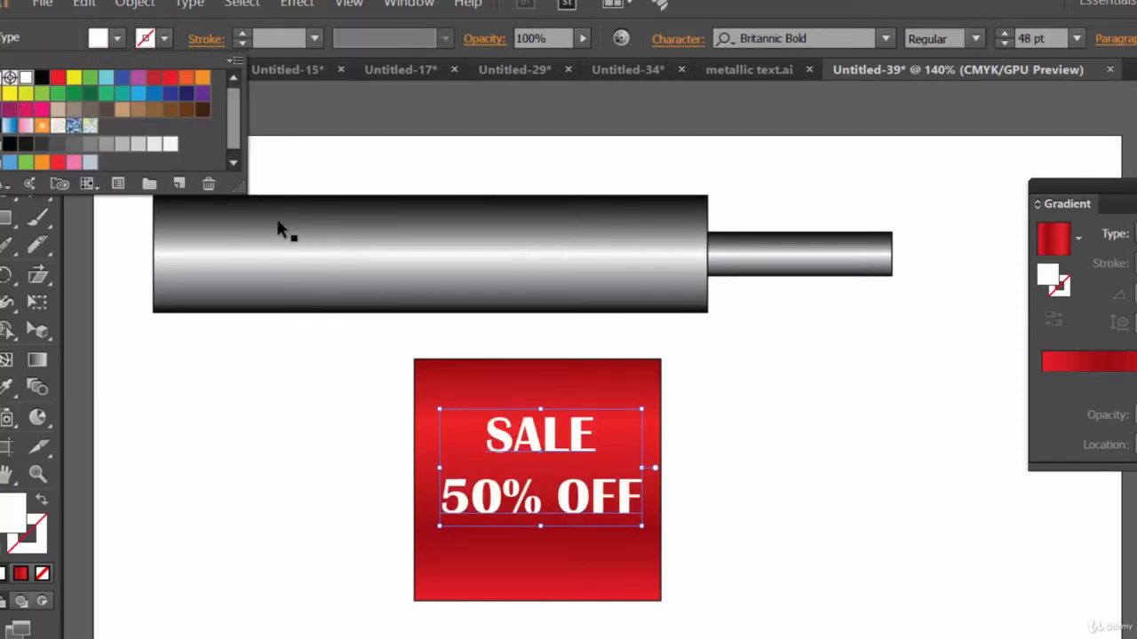
{"action": "left_click", "coordinate": [887, 465]}
{"action": "left_click", "coordinate": [888, 464]}
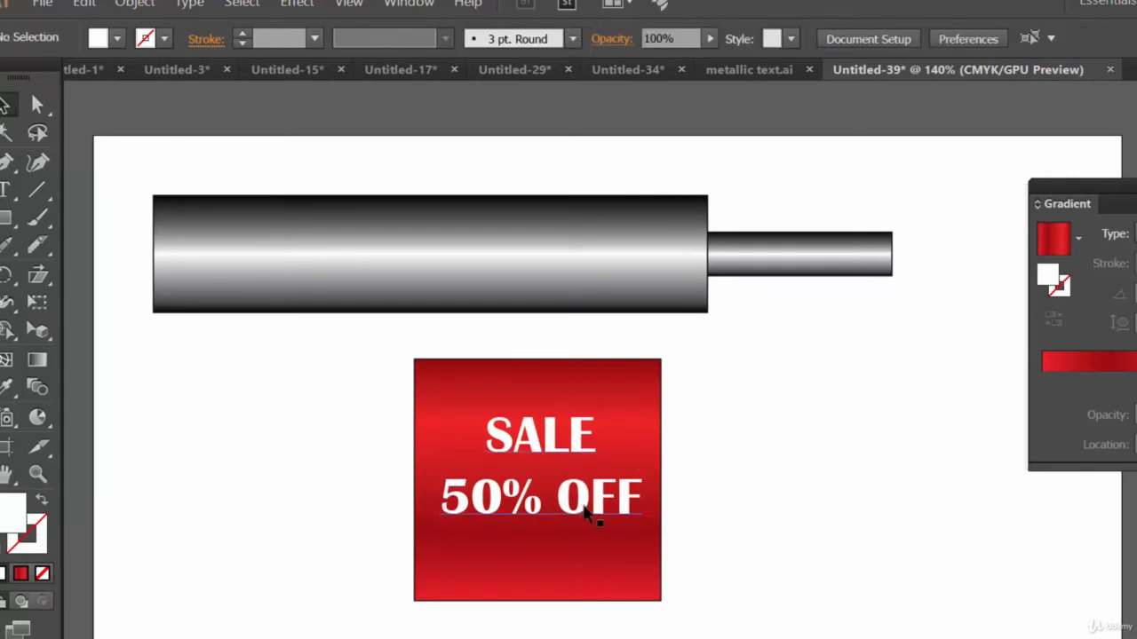
- Duplicate the white sale text in place on top of the original and fill the copy with black
{"action": "left_click", "coordinate": [586, 508]}
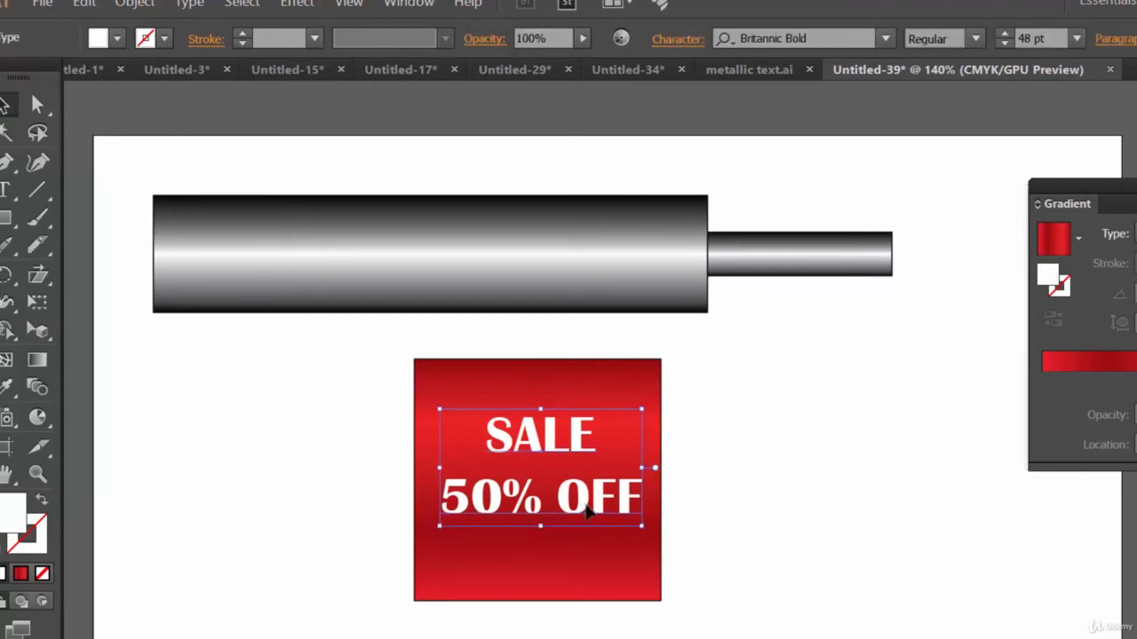
{"action": "key", "text": "ctrl+shift+b"}
{"action": "key", "text": "ctrl+shift+b"}
{"action": "key", "text": "ctrl+shift+b"}
{"action": "key", "text": "ctrl+shift+b"}
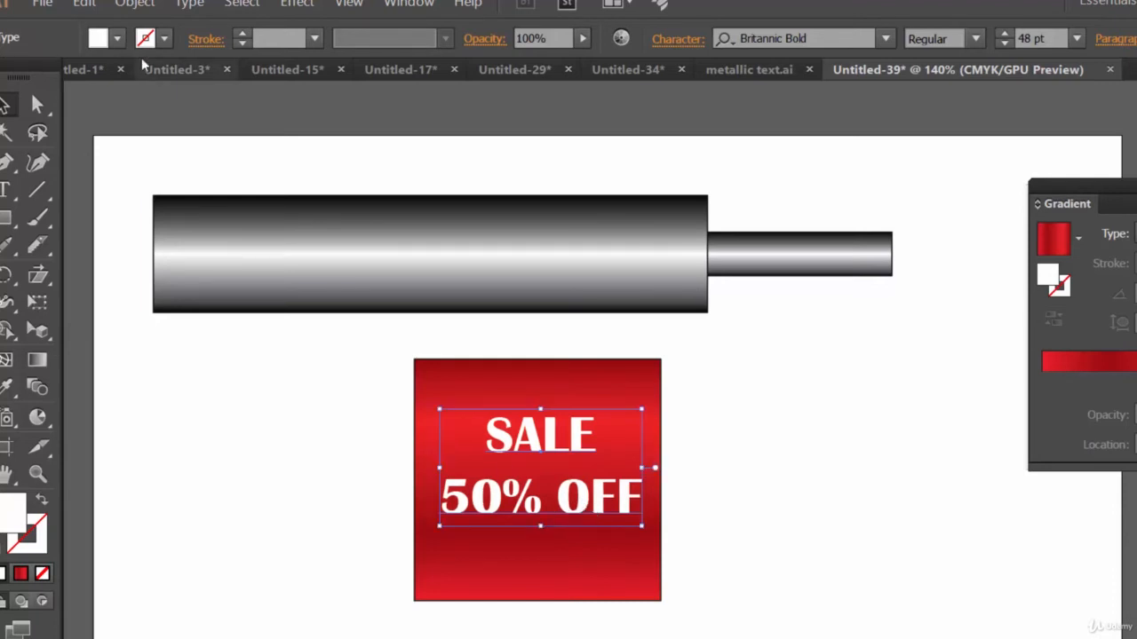
{"action": "left_click", "coordinate": [116, 38]}
{"action": "left_click", "coordinate": [42, 79]}
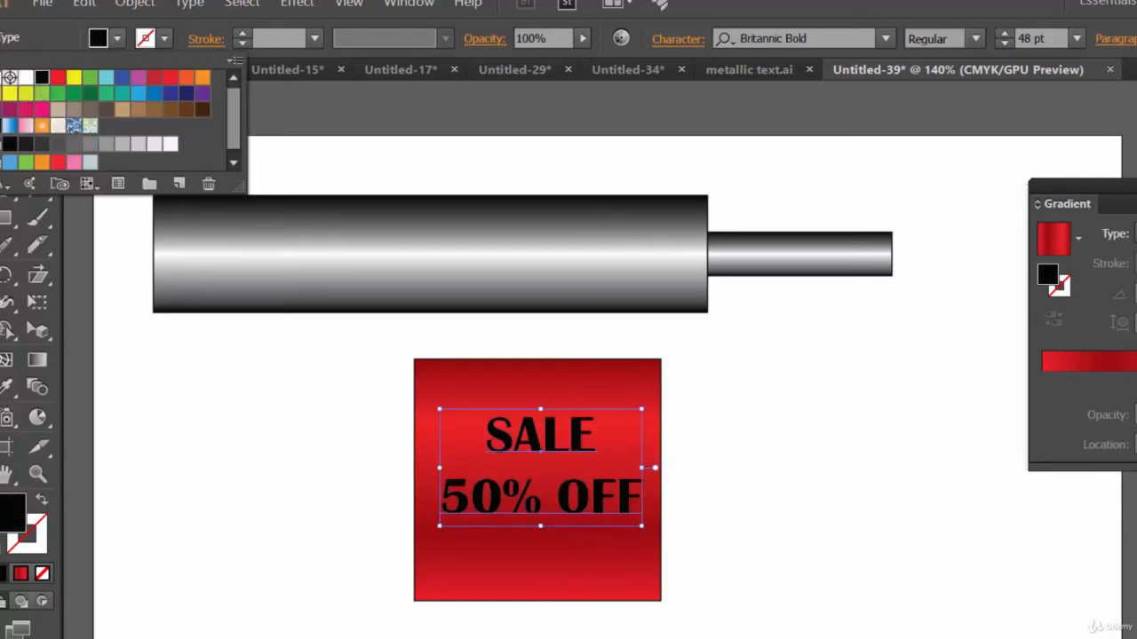
{"action": "left_click", "coordinate": [890, 6]}
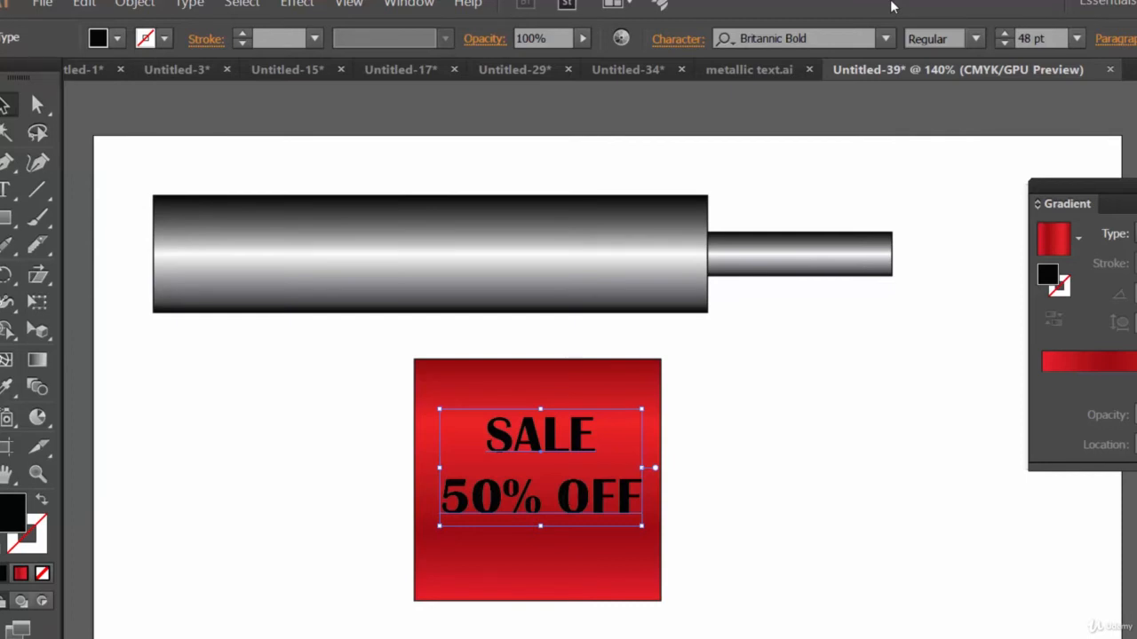
- Nudge the black copy two increments to the right and send it backward behind the white text as a shadow
{"action": "key", "text": "Right"}
{"action": "key", "text": "Right"}
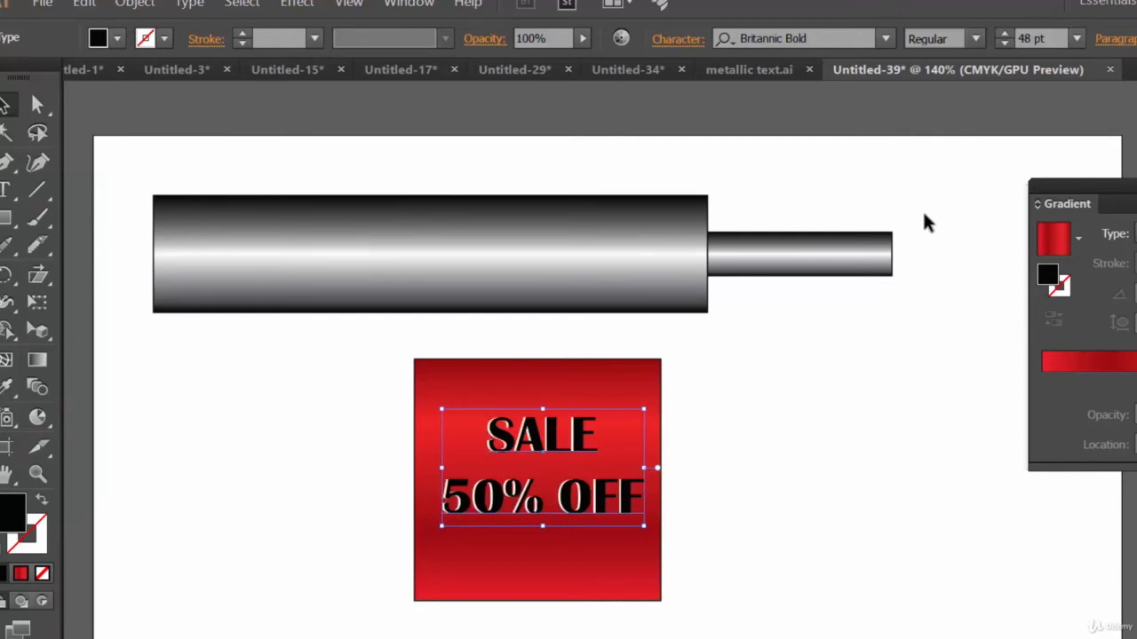
{"action": "right_click", "coordinate": [554, 438]}
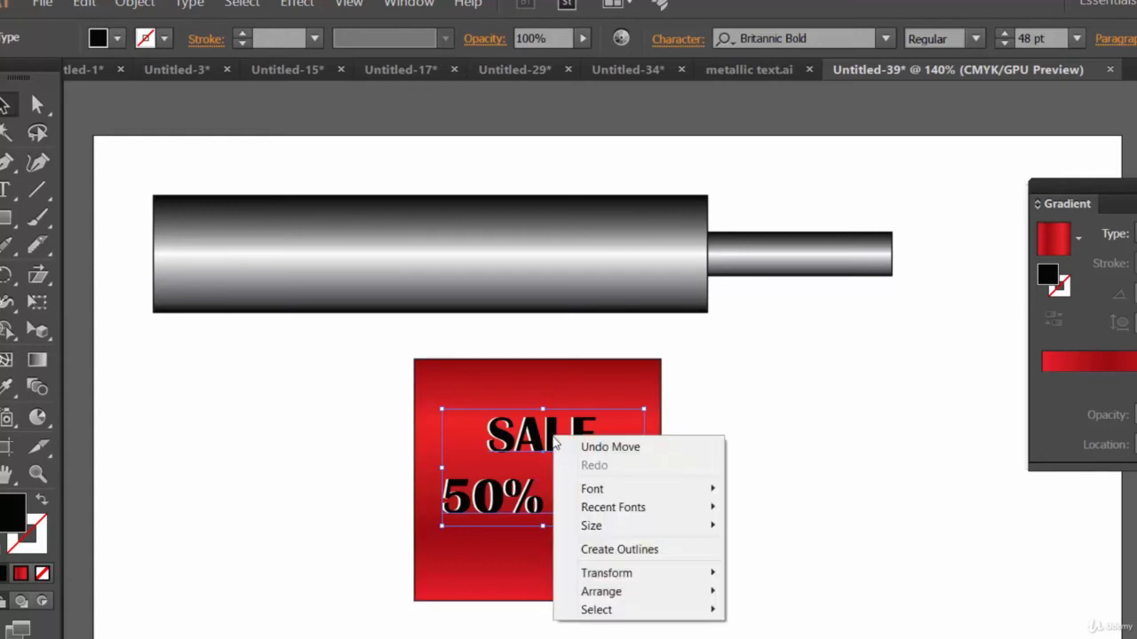
{"action": "mouse_move", "coordinate": [653, 593]}
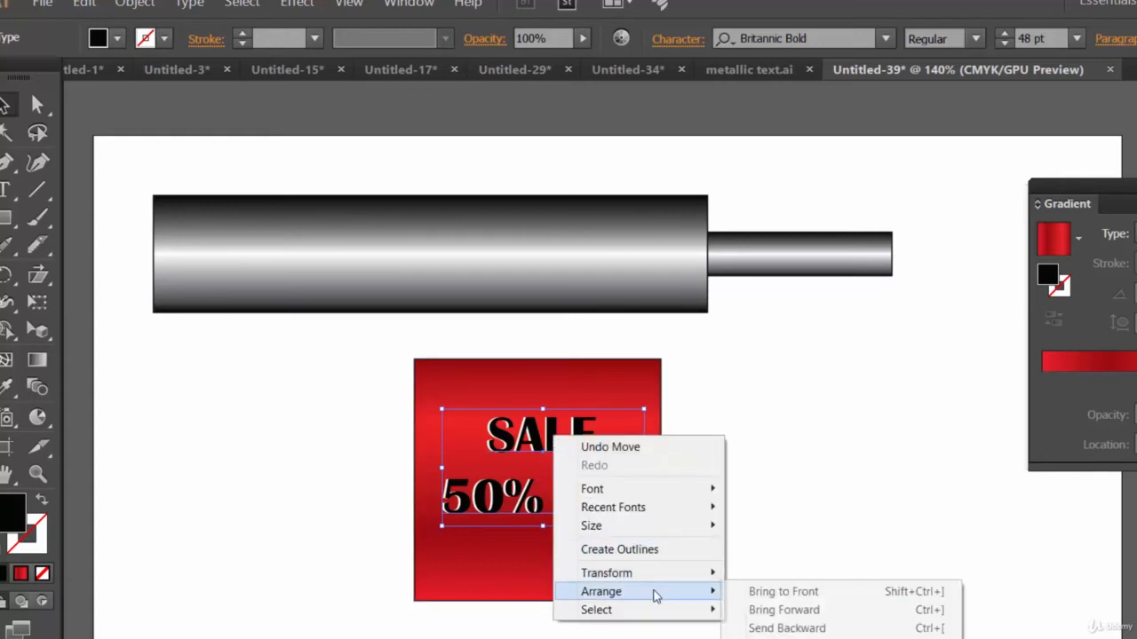
{"action": "left_click", "coordinate": [789, 628]}
{"action": "left_click", "coordinate": [857, 518]}
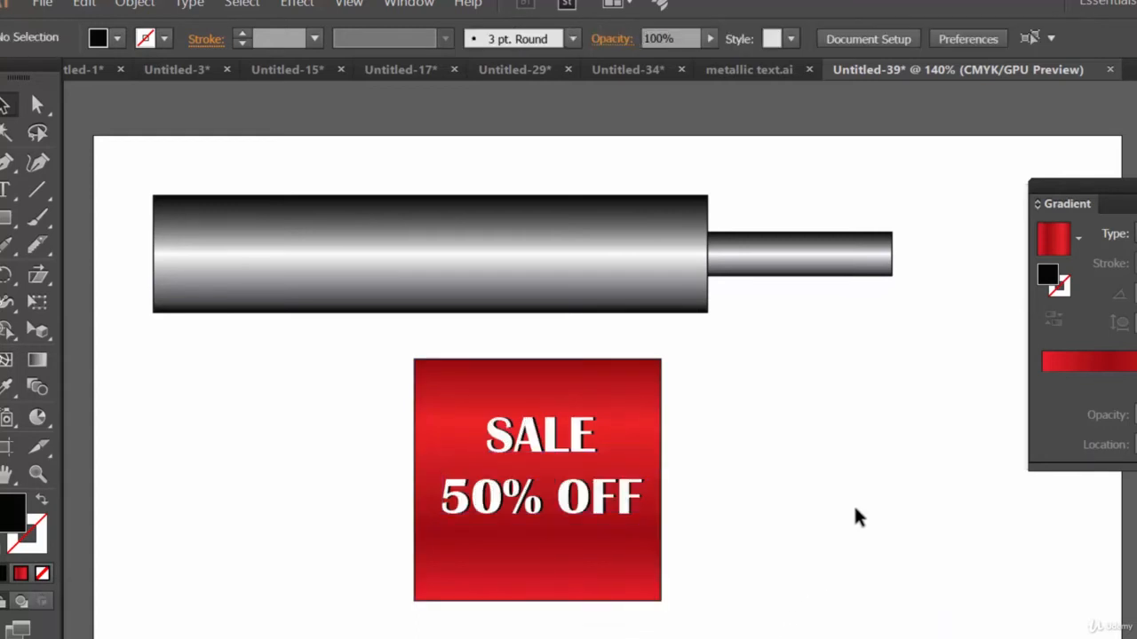
- Move the floating Gradient panel over the artboard, clear of the layers list
{"action": "left_click", "coordinate": [632, 482]}
{"action": "left_click_drag", "start_coordinate": [1135, 185], "coordinate": [1030, 383]}
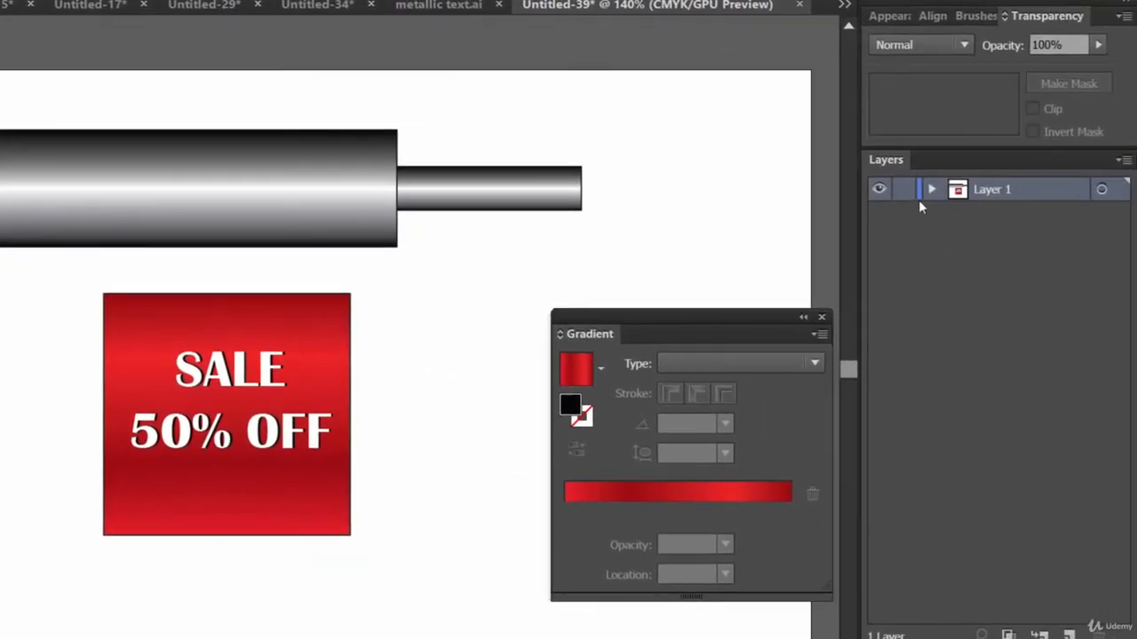
- Group the two sale text objects with the red square and move the group slightly to the right
{"action": "left_click", "coordinate": [931, 190]}
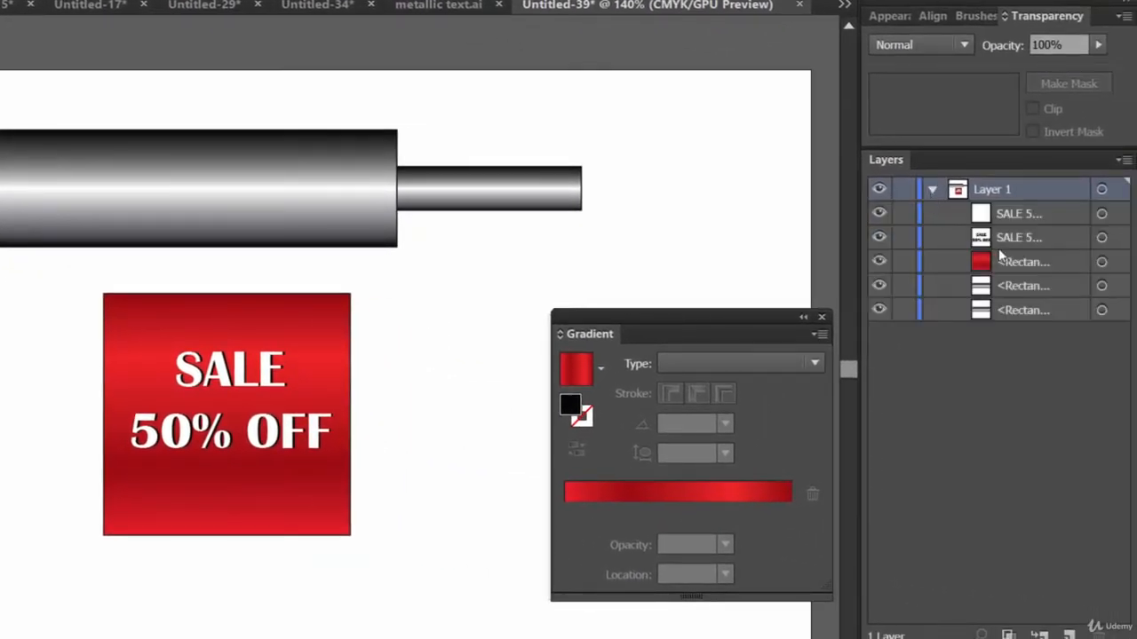
{"action": "left_click", "coordinate": [879, 263]}
{"action": "left_click", "coordinate": [879, 263]}
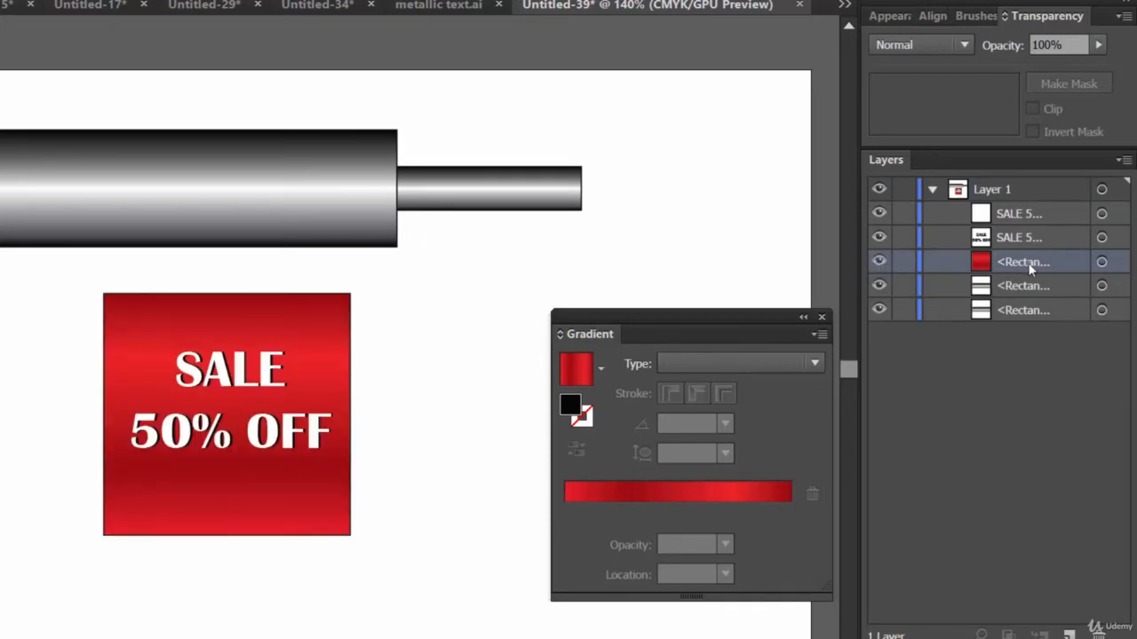
{"action": "left_click", "coordinate": [1117, 217]}
{"action": "left_click", "coordinate": [1117, 240], "text": "shift"}
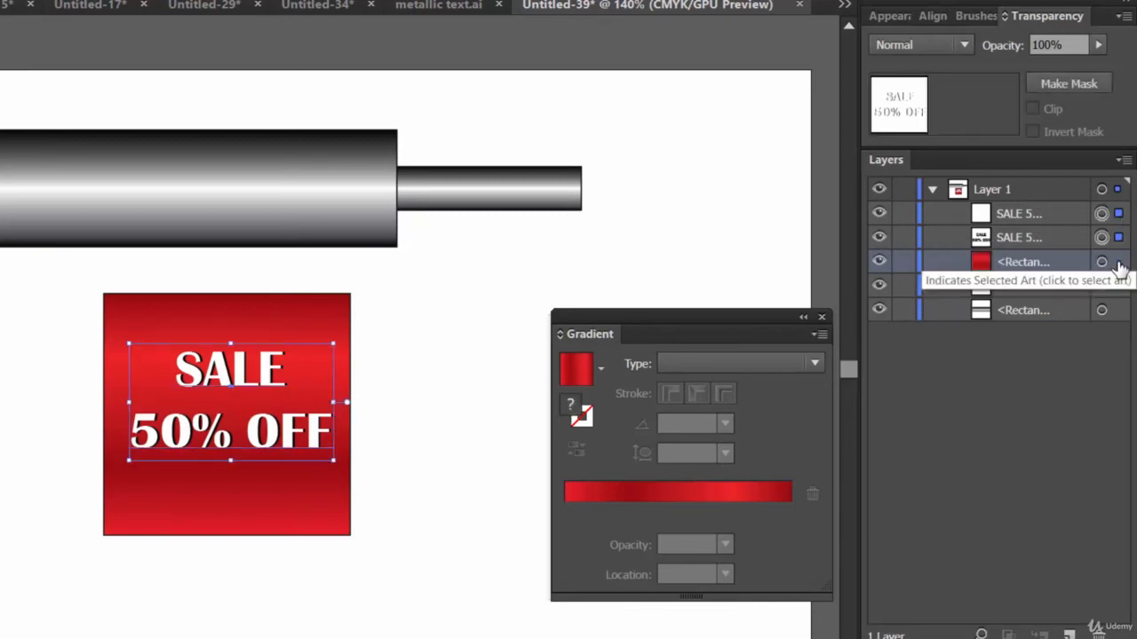
{"action": "left_click", "coordinate": [1117, 263], "text": "shift"}
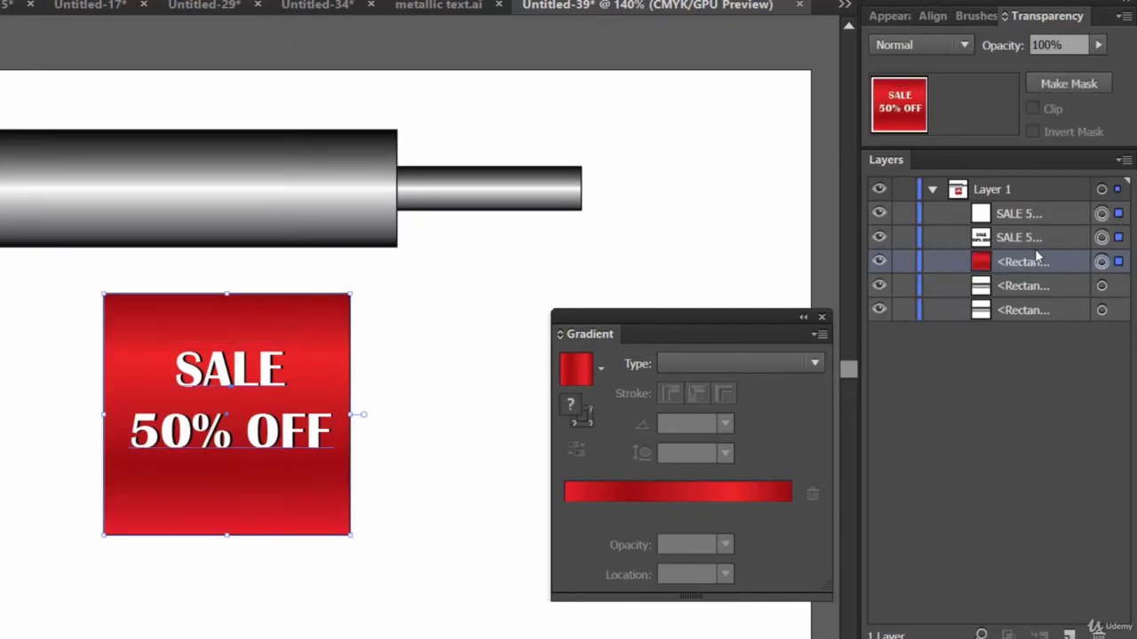
{"action": "key", "text": "ctrl+g"}
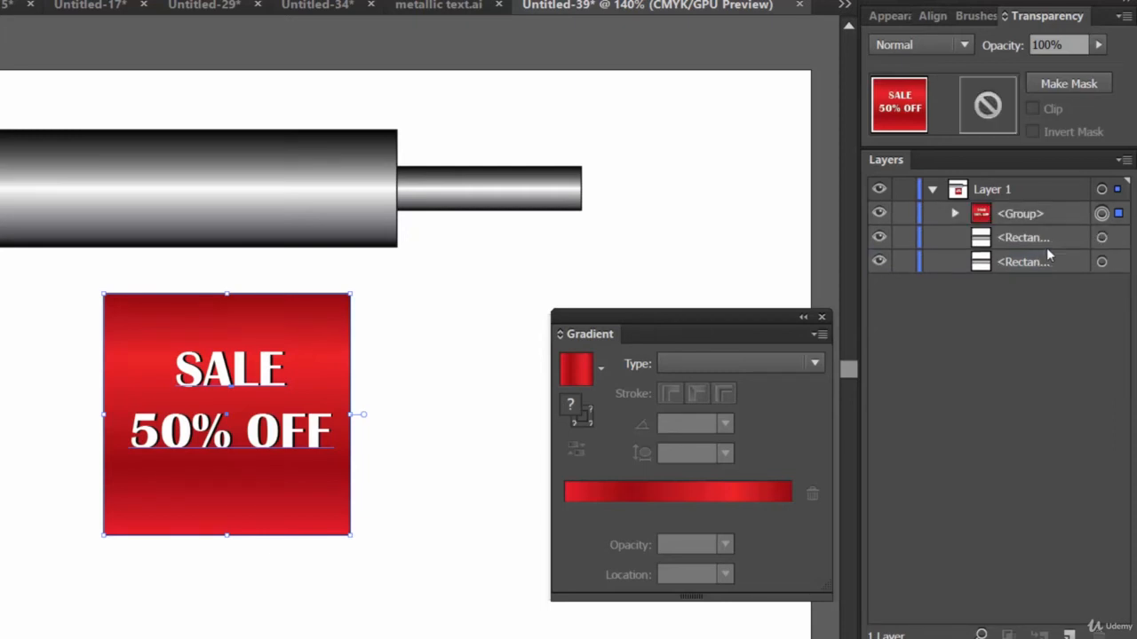
{"action": "left_click", "coordinate": [1035, 214]}
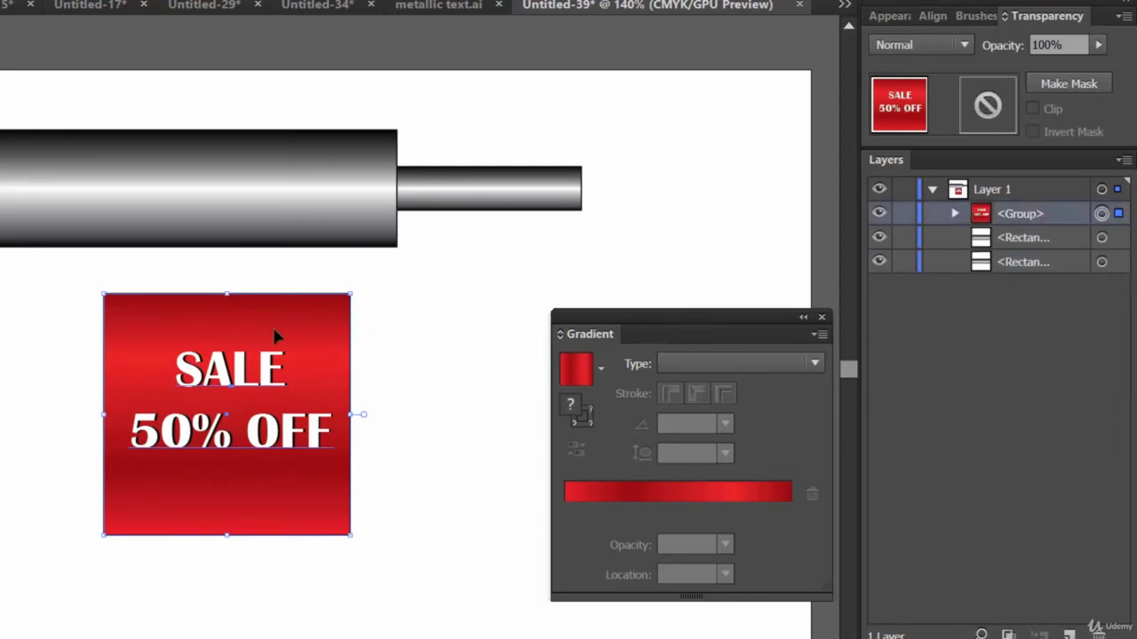
{"action": "left_click_drag", "start_coordinate": [242, 355], "coordinate": [281, 358]}
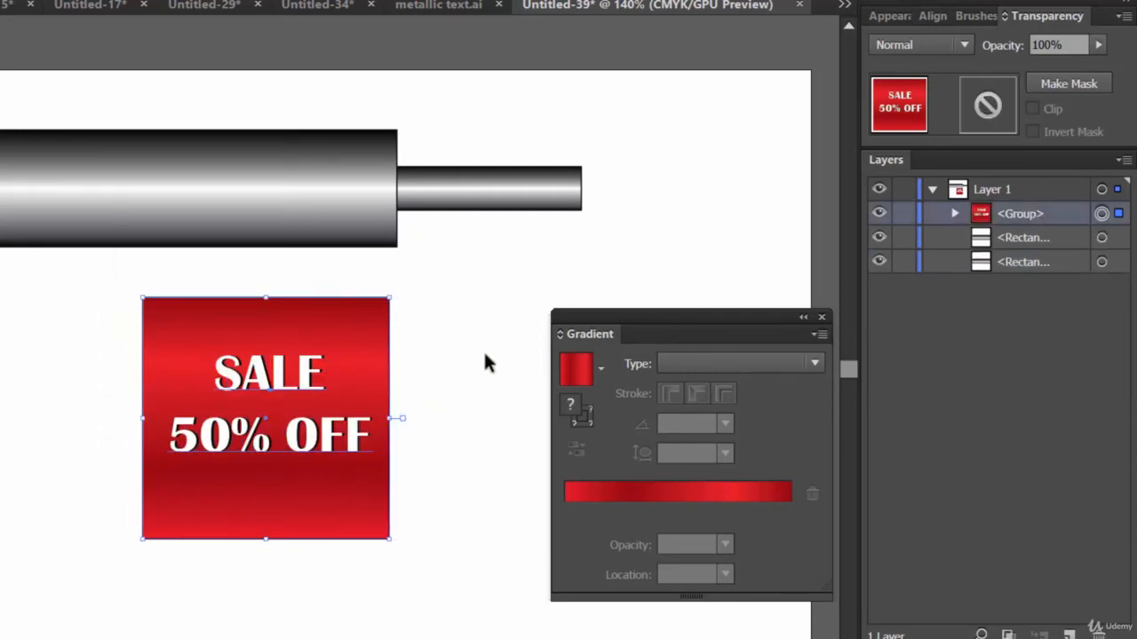
- Apply a vertical Arc warp to the sale group with -9% bend, 4% horizontal and 16% vertical distortion
{"action": "left_click", "coordinate": [150, 16]}
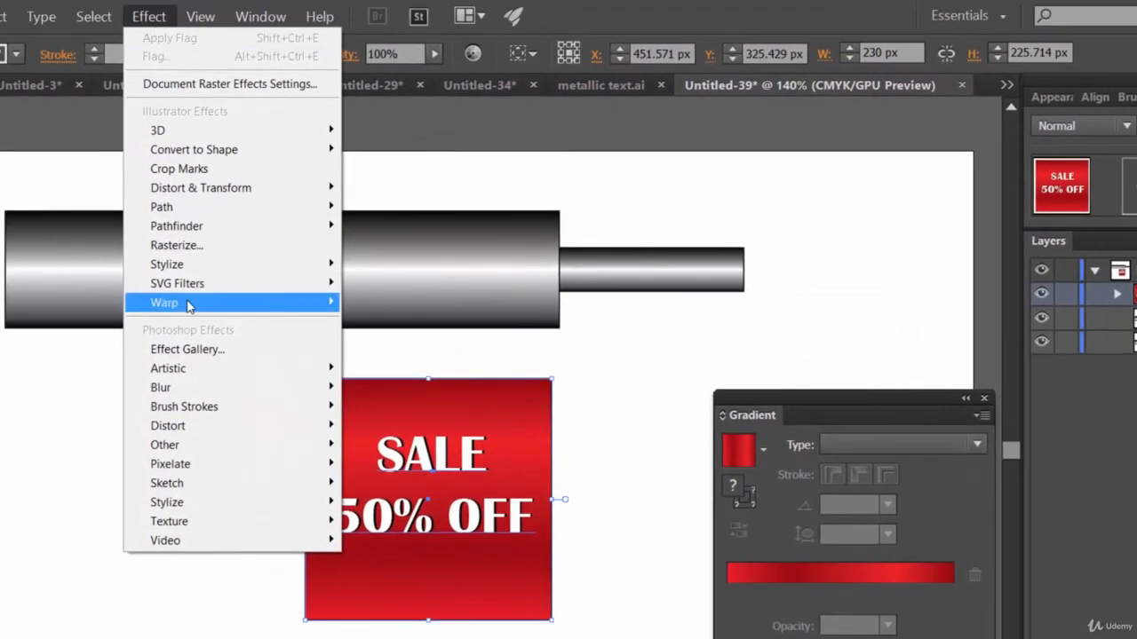
{"action": "mouse_move", "coordinate": [190, 305]}
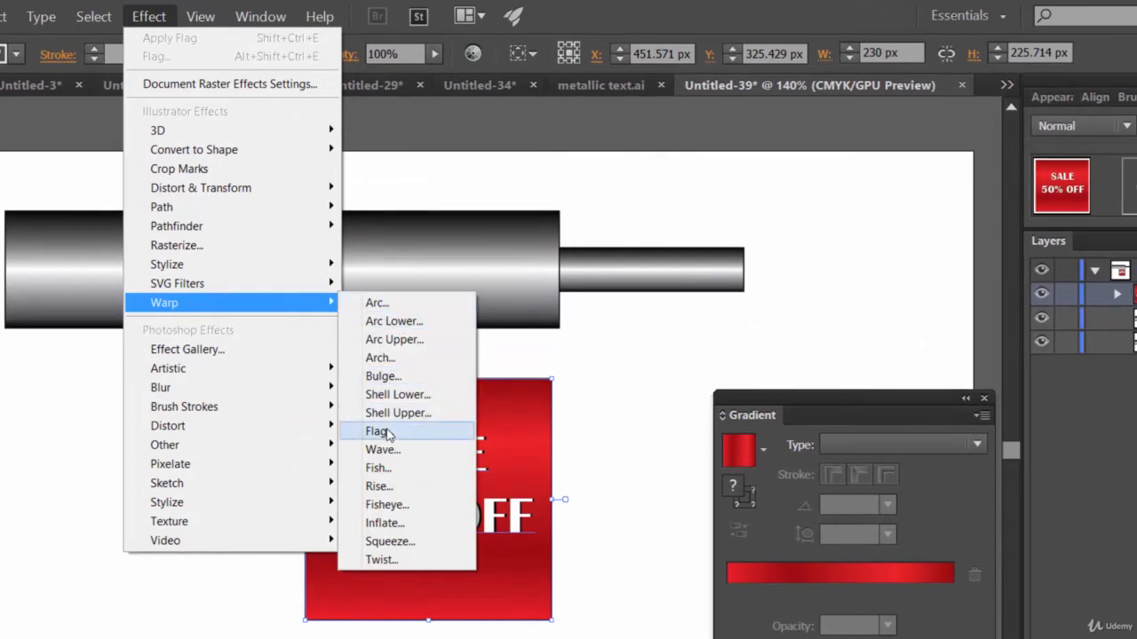
{"action": "left_click", "coordinate": [374, 303]}
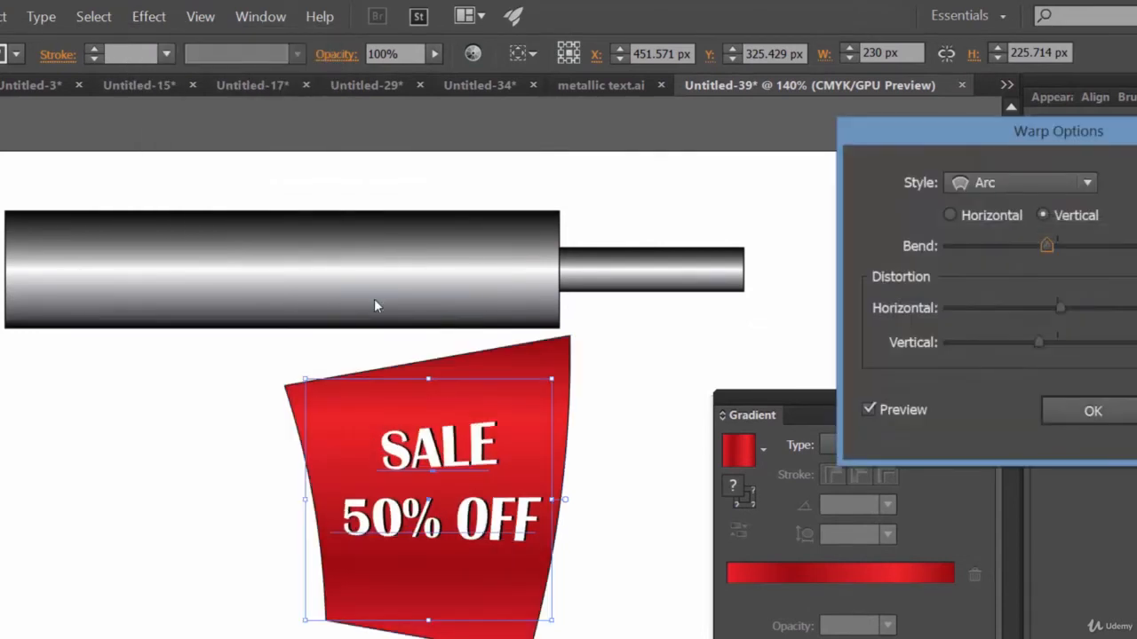
{"action": "left_click_drag", "start_coordinate": [931, 132], "coordinate": [744, 142]}
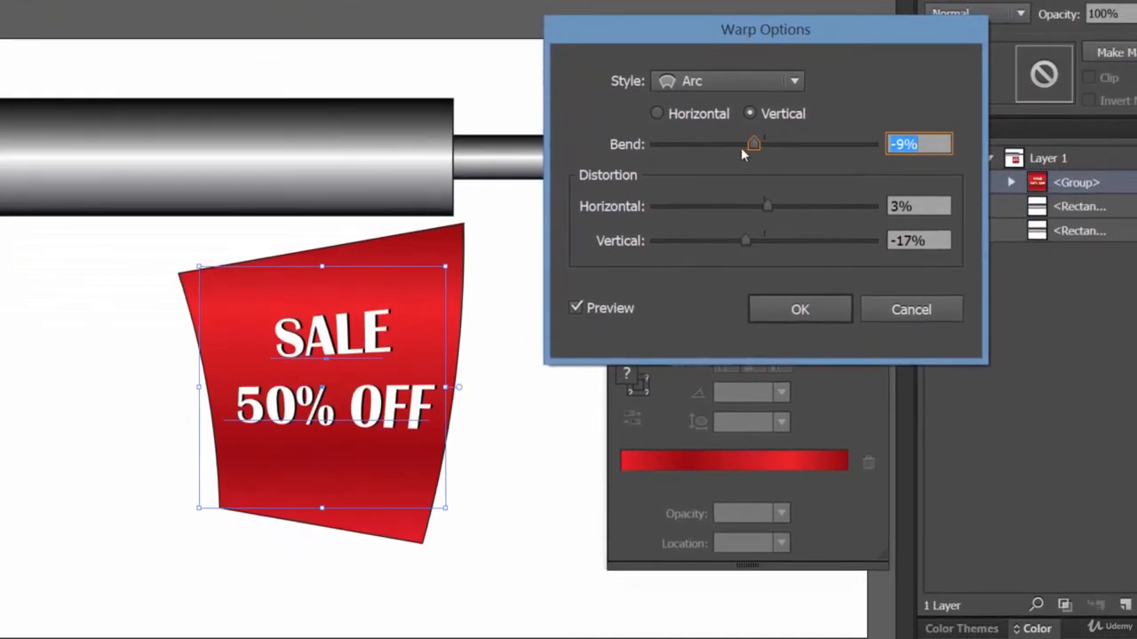
{"action": "left_click", "coordinate": [701, 116]}
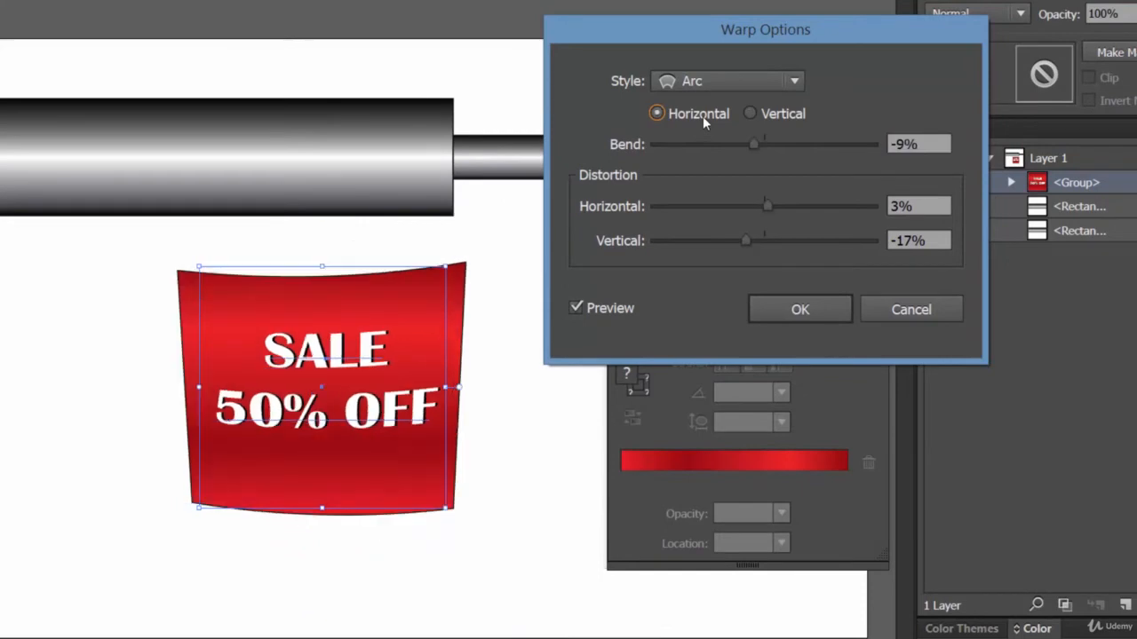
{"action": "left_click", "coordinate": [799, 112]}
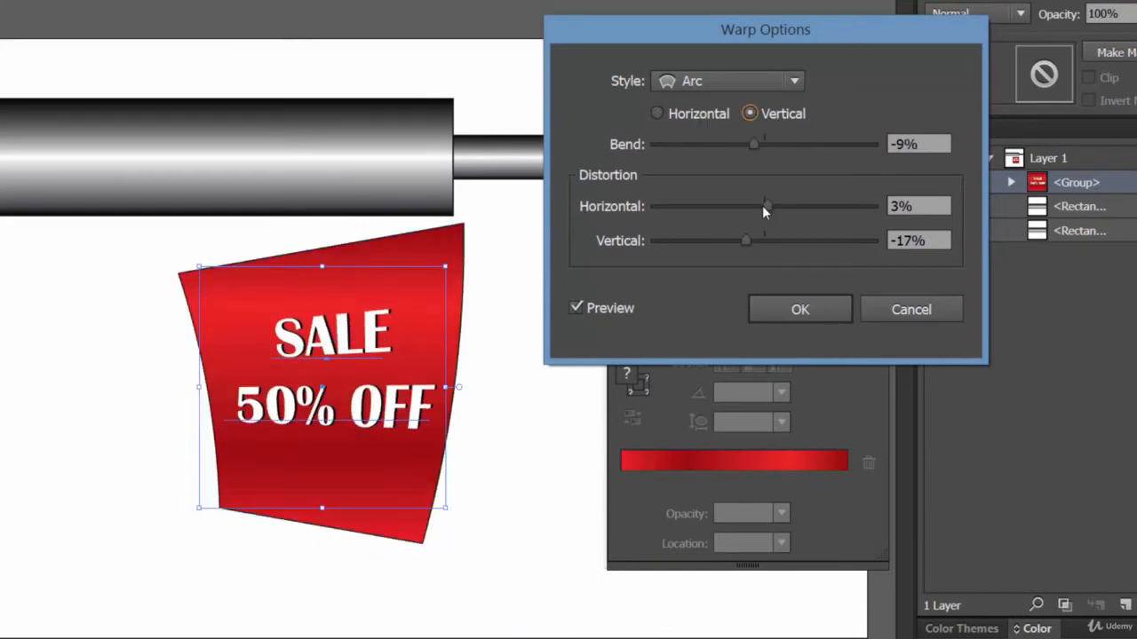
{"action": "left_click_drag", "start_coordinate": [764, 205], "coordinate": [785, 209]}
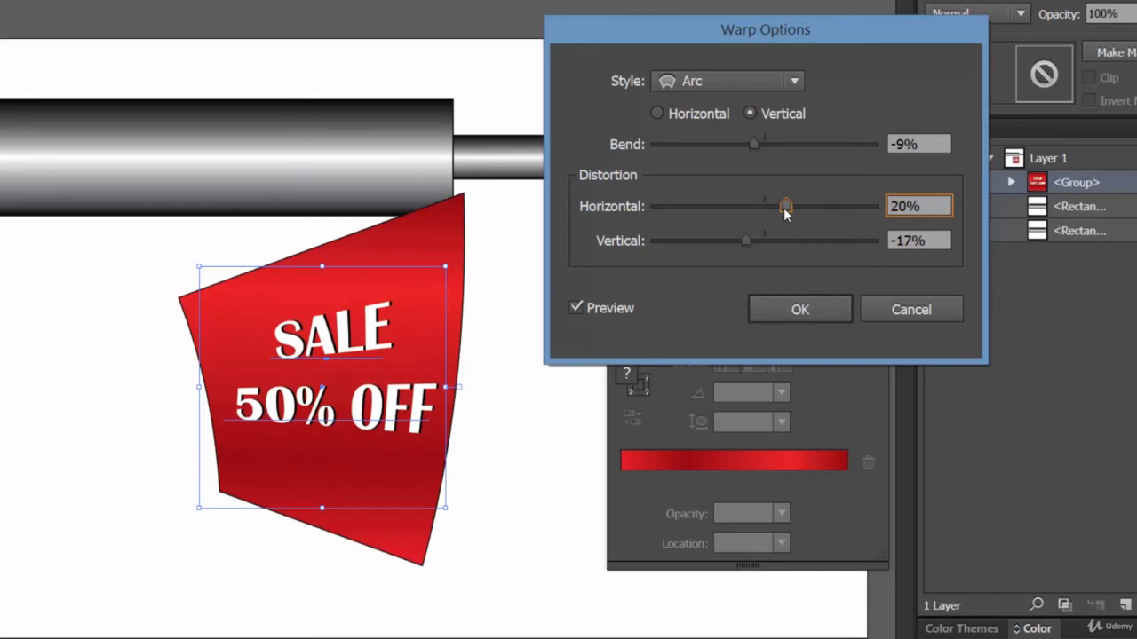
{"action": "left_click_drag", "start_coordinate": [747, 244], "coordinate": [754, 212]}
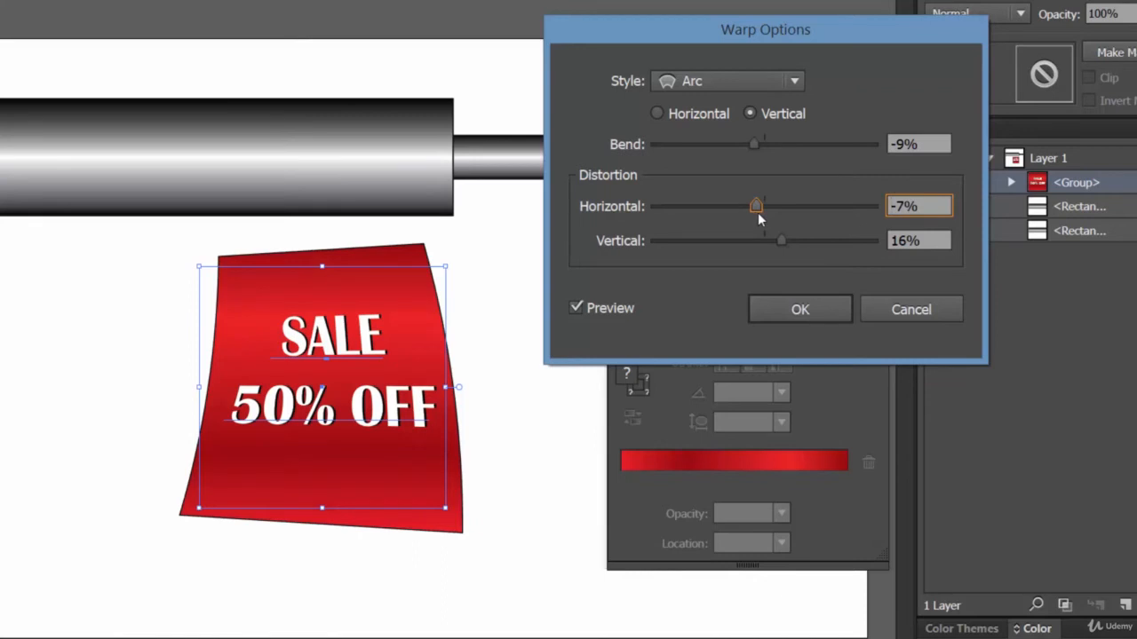
{"action": "left_click_drag", "start_coordinate": [758, 212], "coordinate": [769, 212]}
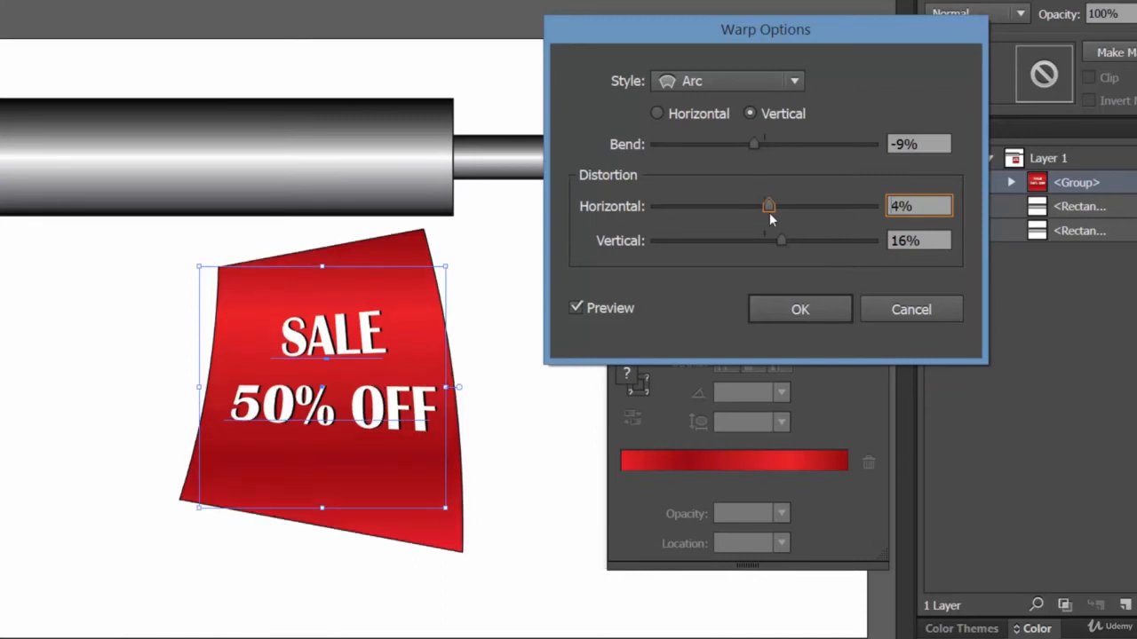
{"action": "left_click", "coordinate": [795, 299]}
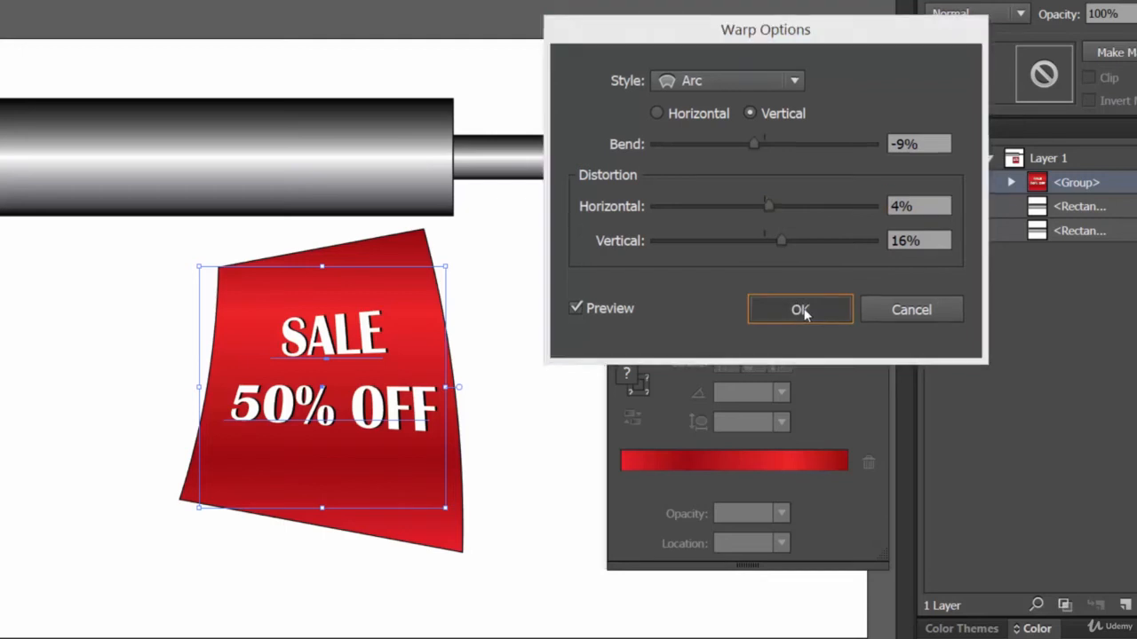
{"action": "left_click", "coordinate": [743, 205]}
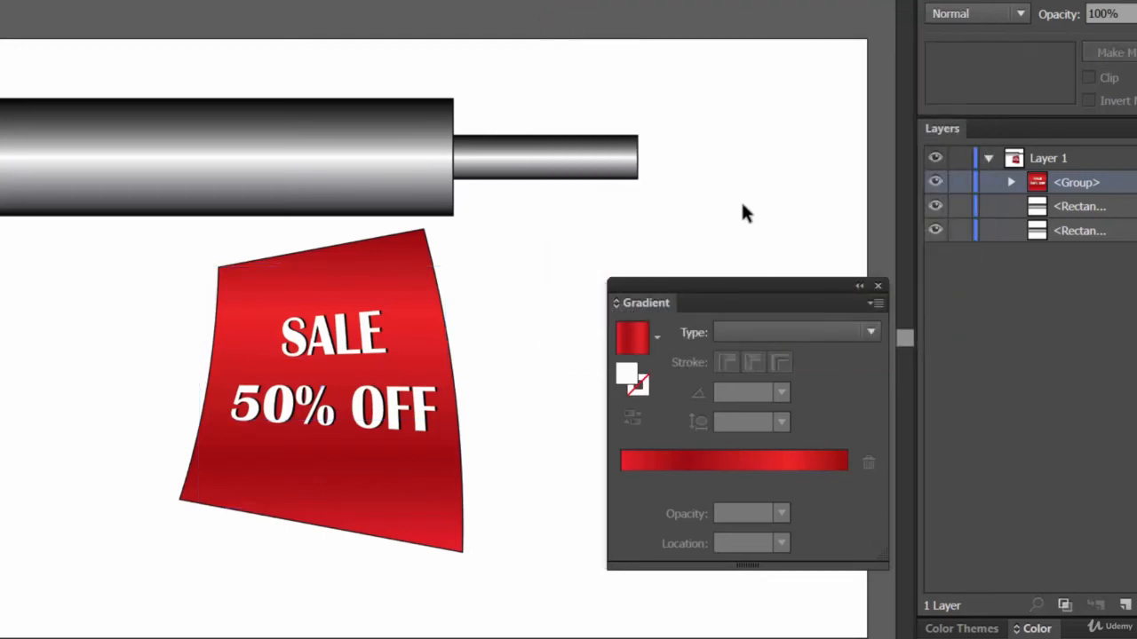
- Select only the red shape inside the warped group and move the floating Gradient panel close beside the artwork
{"action": "left_click", "coordinate": [444, 305]}
{"action": "left_click", "coordinate": [596, 306]}
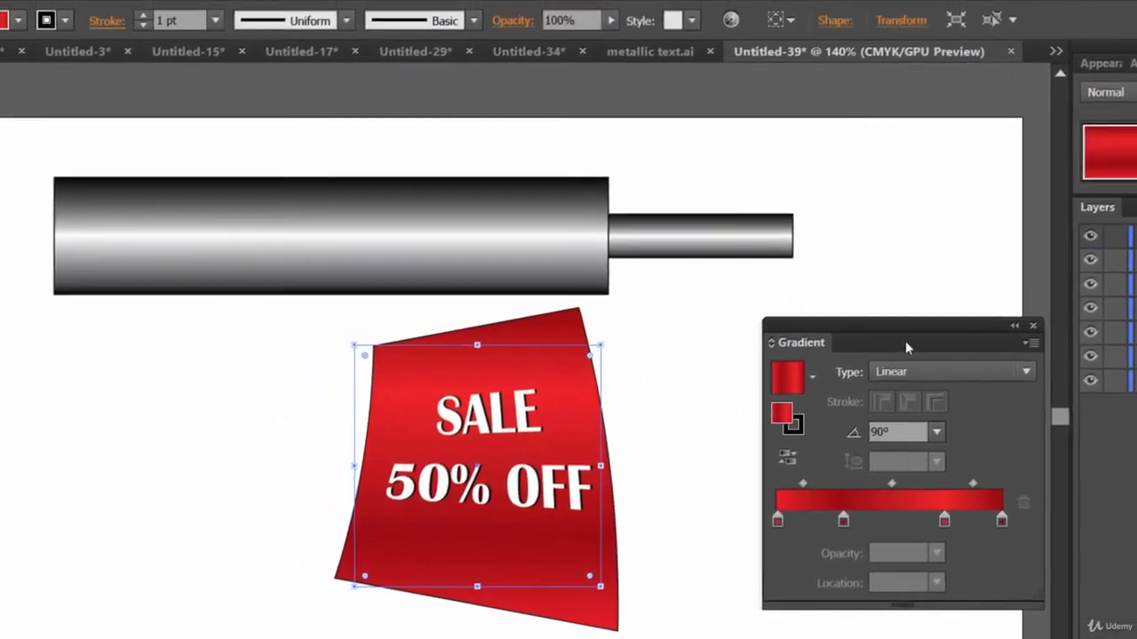
{"action": "left_click_drag", "start_coordinate": [752, 267], "coordinate": [766, 305]}
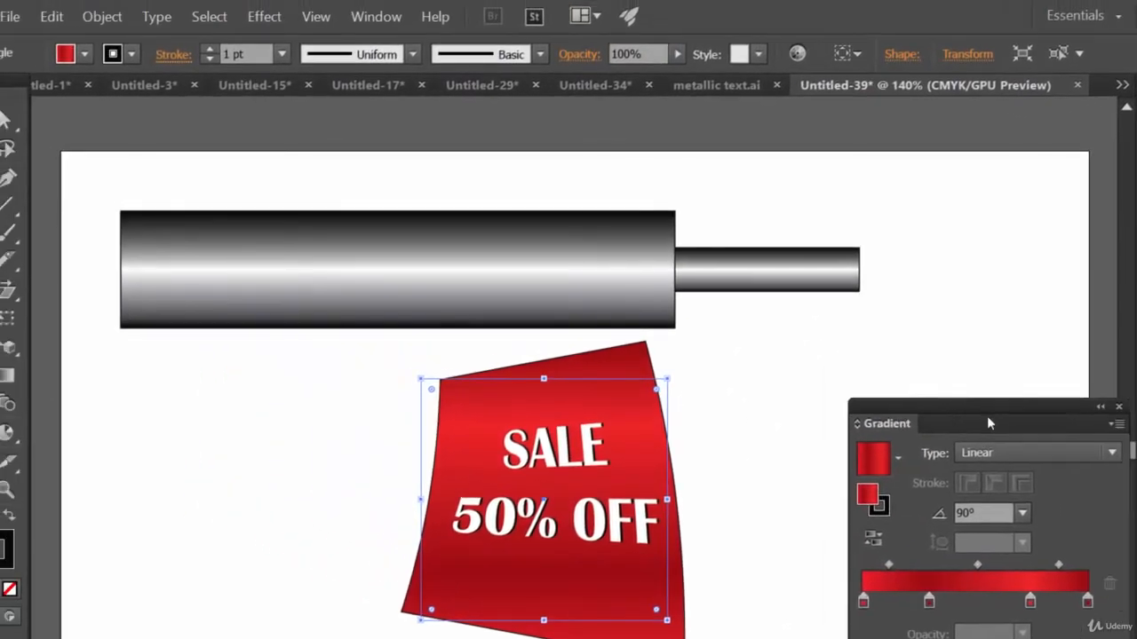
{"action": "left_click_drag", "start_coordinate": [987, 419], "coordinate": [954, 378]}
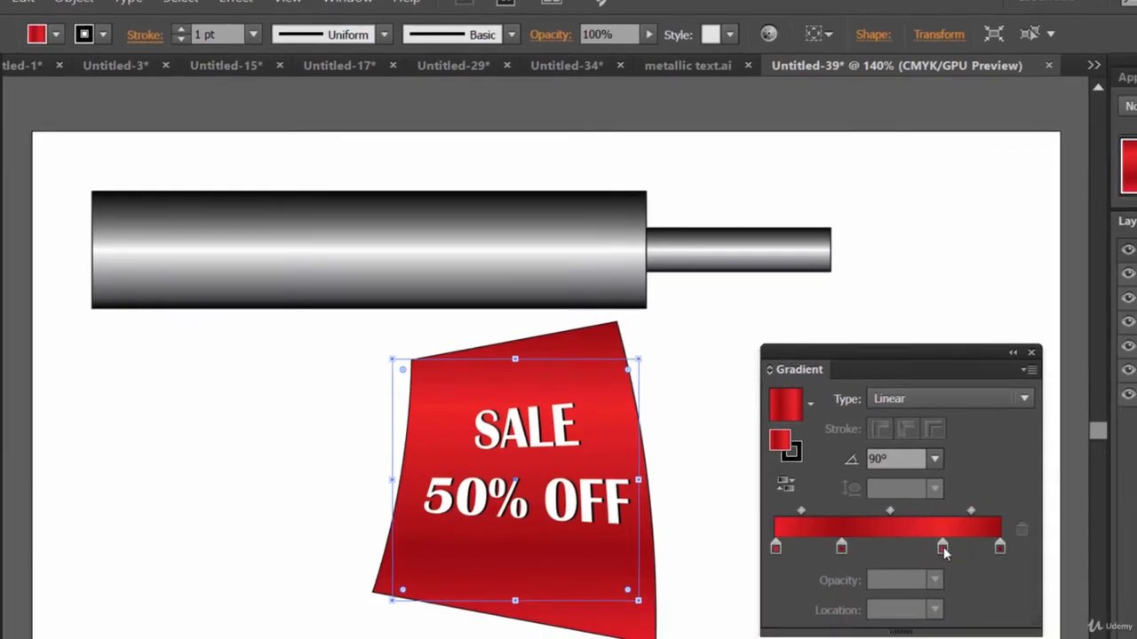
- Set the opacity of the bright red gradient stop at 74.33% to 90%
{"action": "double_click", "coordinate": [970, 567]}
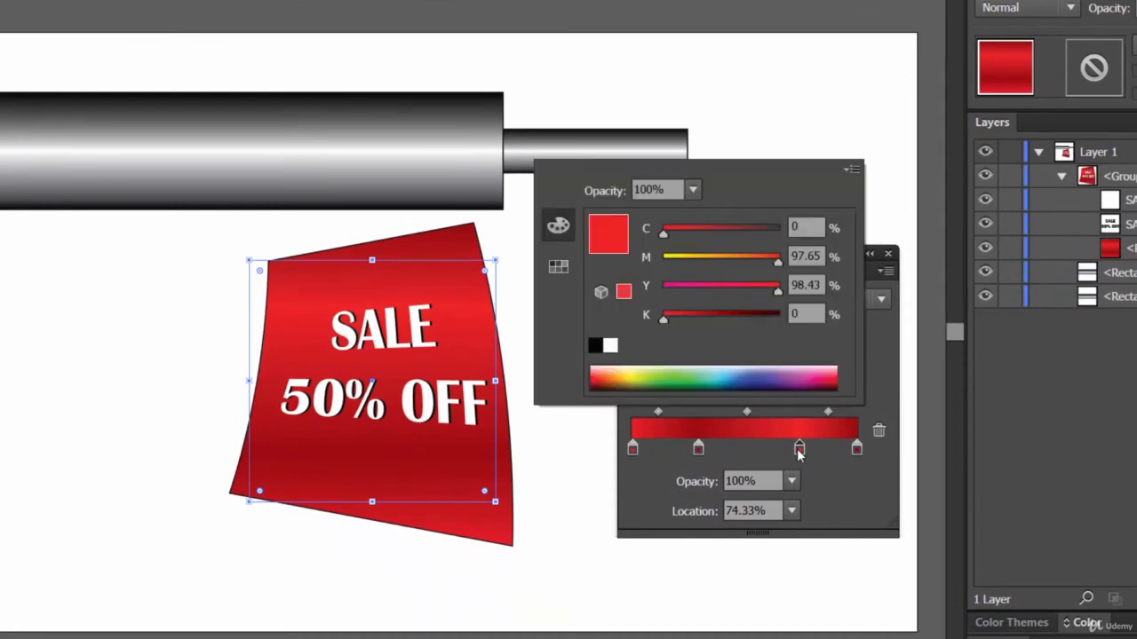
{"action": "left_click", "coordinate": [558, 266]}
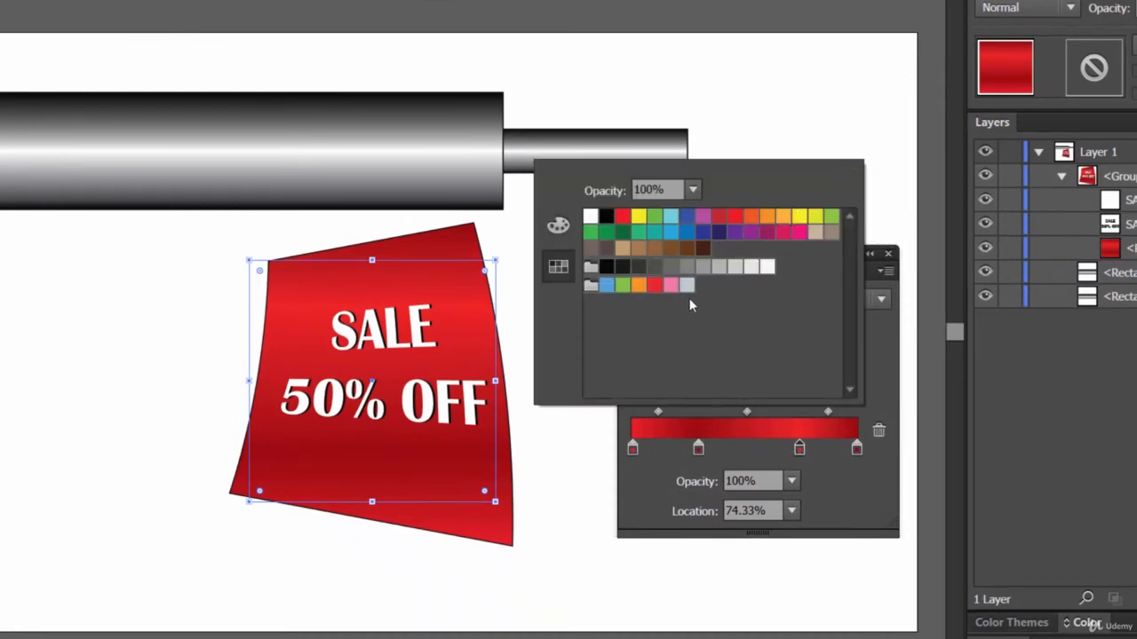
{"action": "left_click", "coordinate": [693, 189]}
{"action": "left_click", "coordinate": [734, 337]}
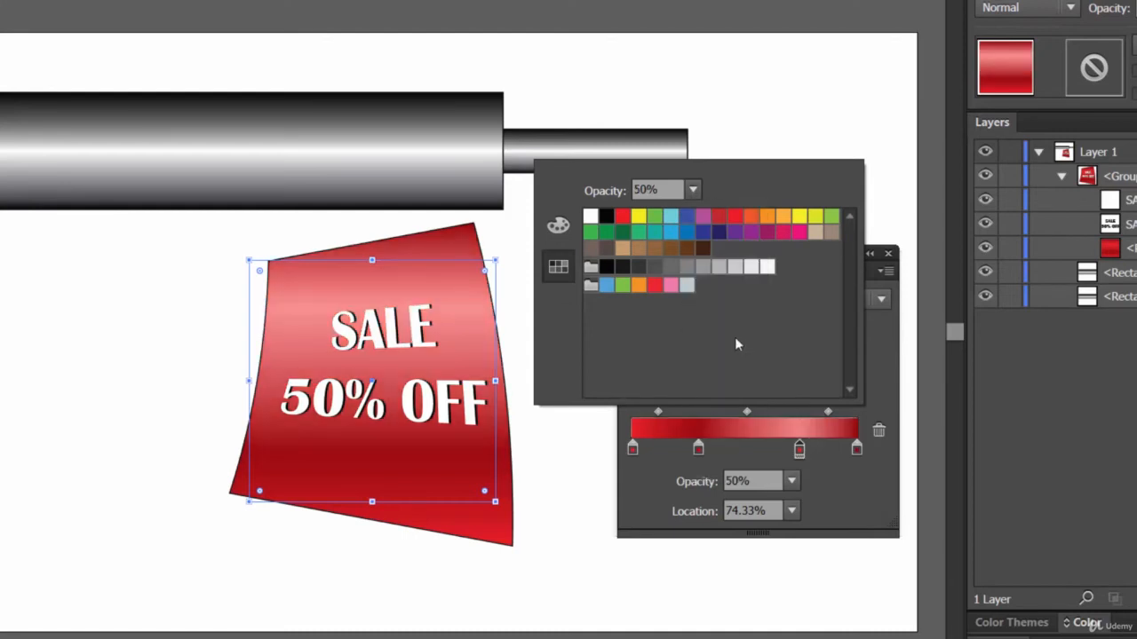
{"action": "left_click", "coordinate": [691, 190]}
{"action": "left_click", "coordinate": [733, 417]}
{"action": "left_click", "coordinate": [693, 189]}
{"action": "left_click", "coordinate": [721, 441]}
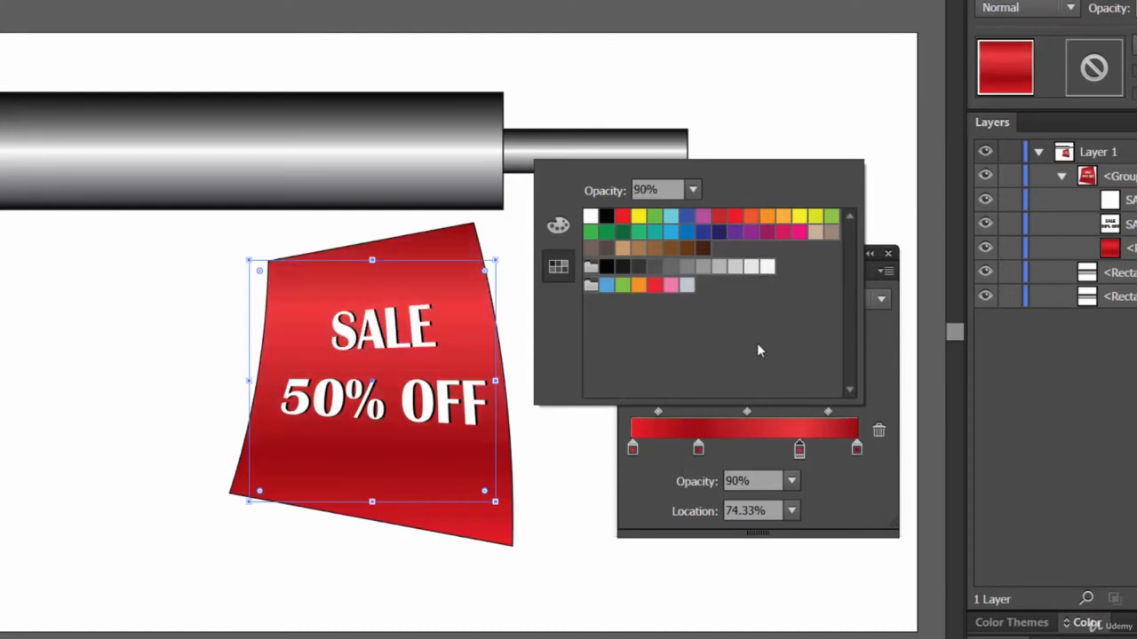
{"action": "left_click", "coordinate": [611, 449]}
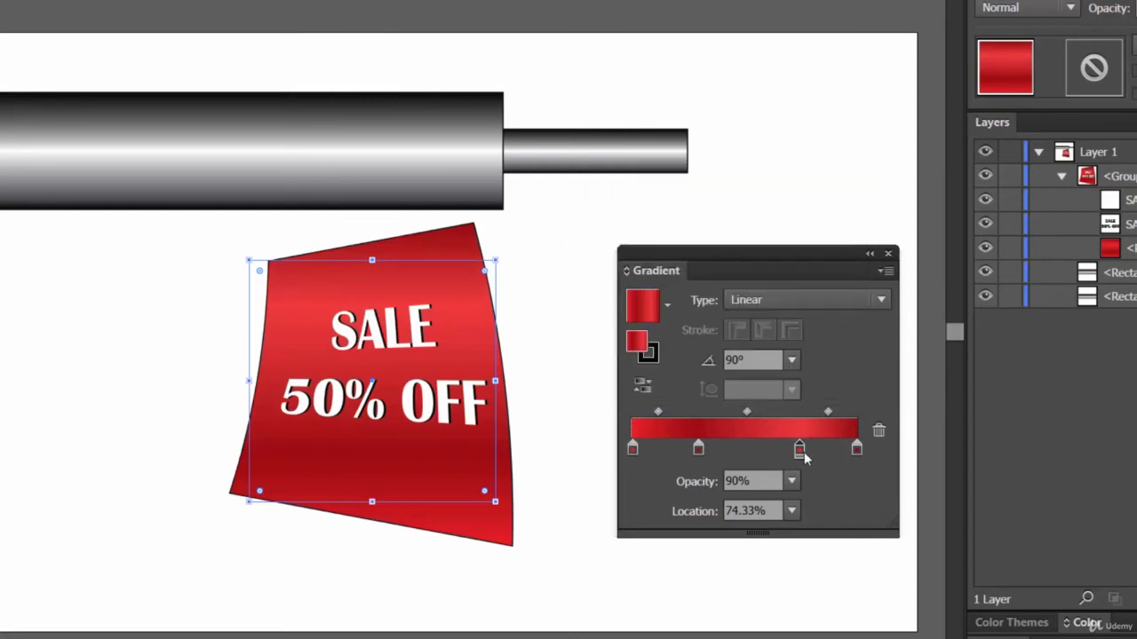
{"action": "double_click", "coordinate": [800, 451]}
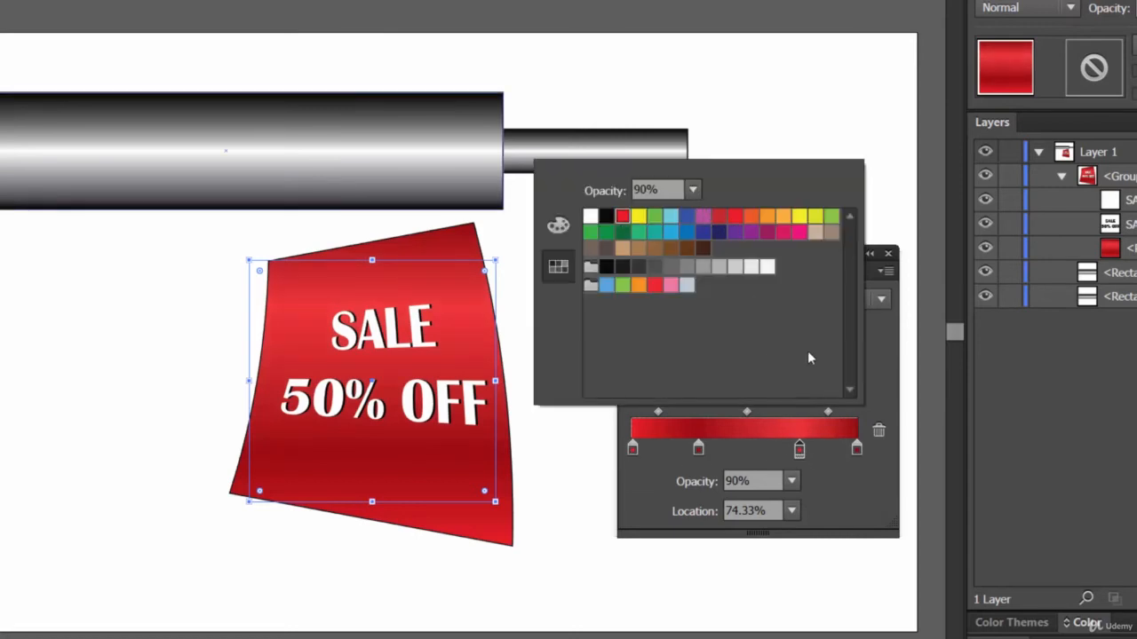
{"action": "key", "text": "Escape"}
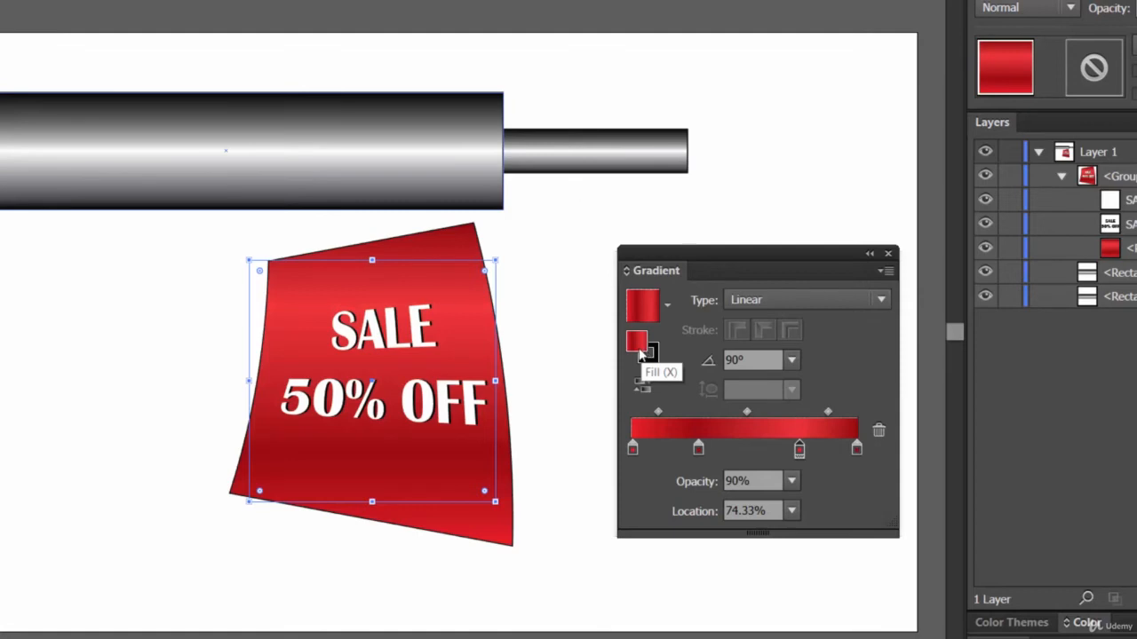
- Try moving the warped red shape to the right separately from its lettering, and undo the move
{"action": "left_click_drag", "start_coordinate": [438, 285], "coordinate": [464, 293]}
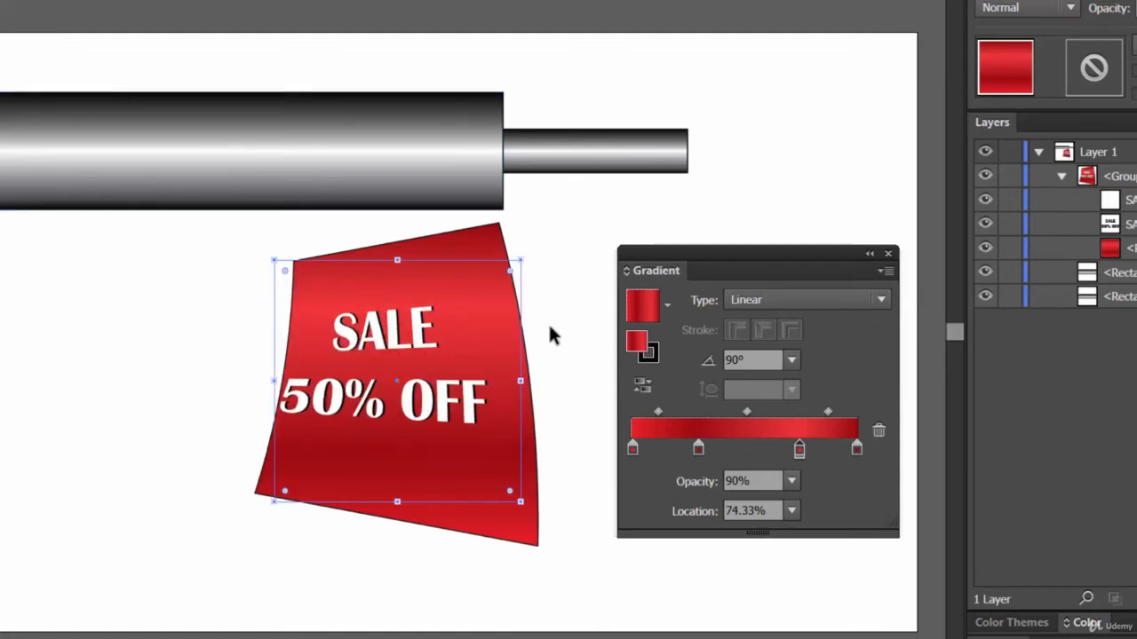
{"action": "left_click", "coordinate": [573, 326]}
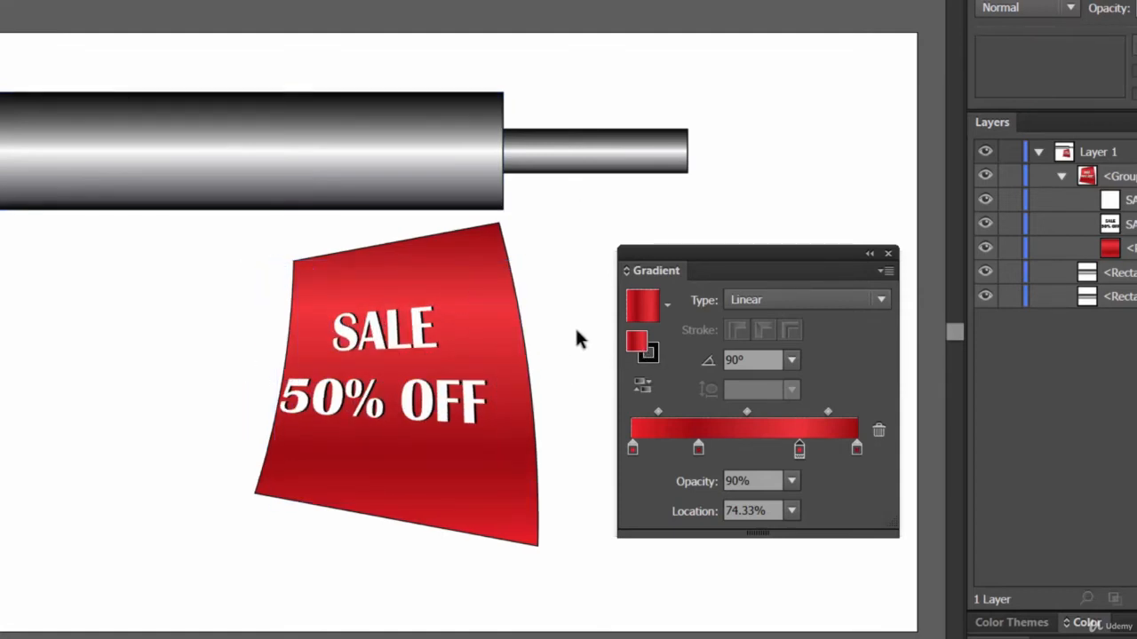
{"action": "key", "text": "ctrl+z"}
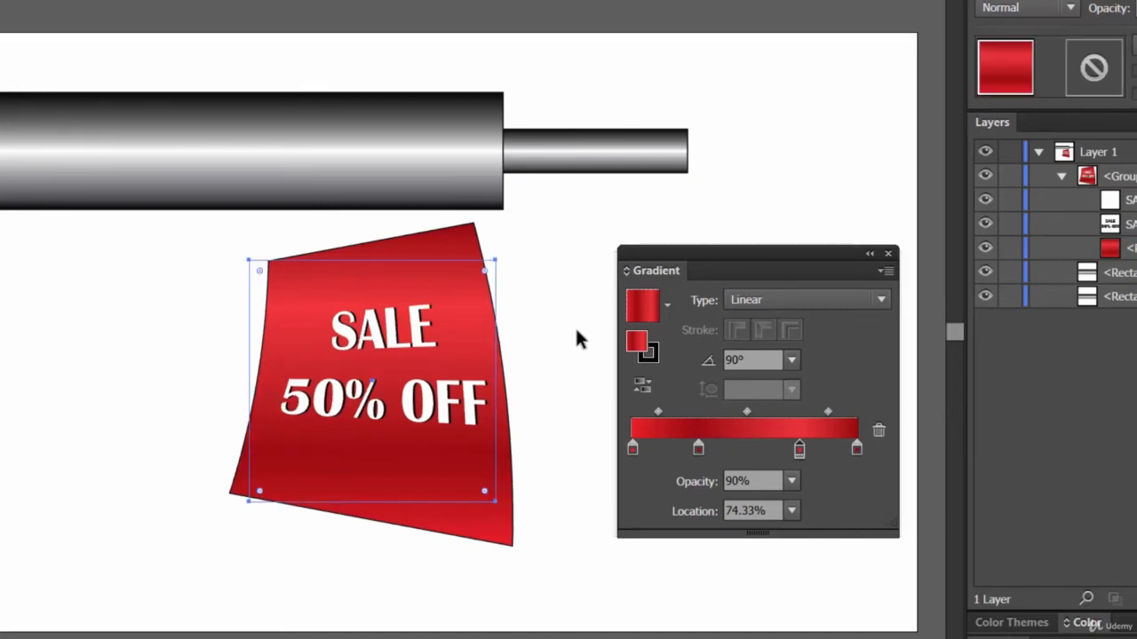
{"action": "left_click", "coordinate": [593, 347]}
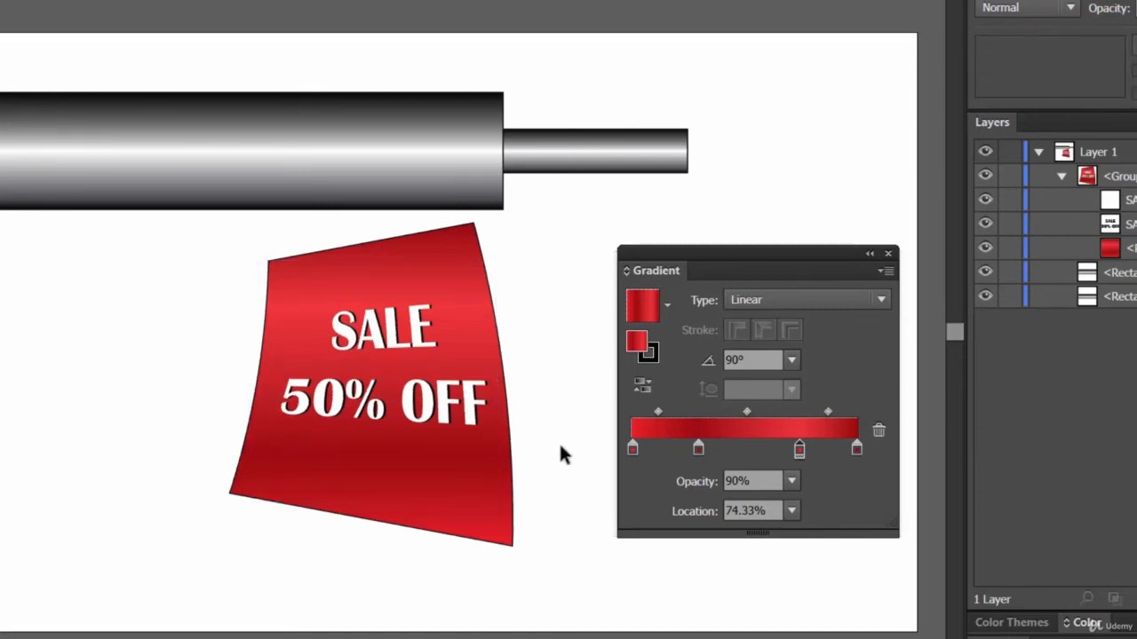
- Expand the appearance of the warped sale group and deselect it
{"action": "left_click", "coordinate": [448, 281]}
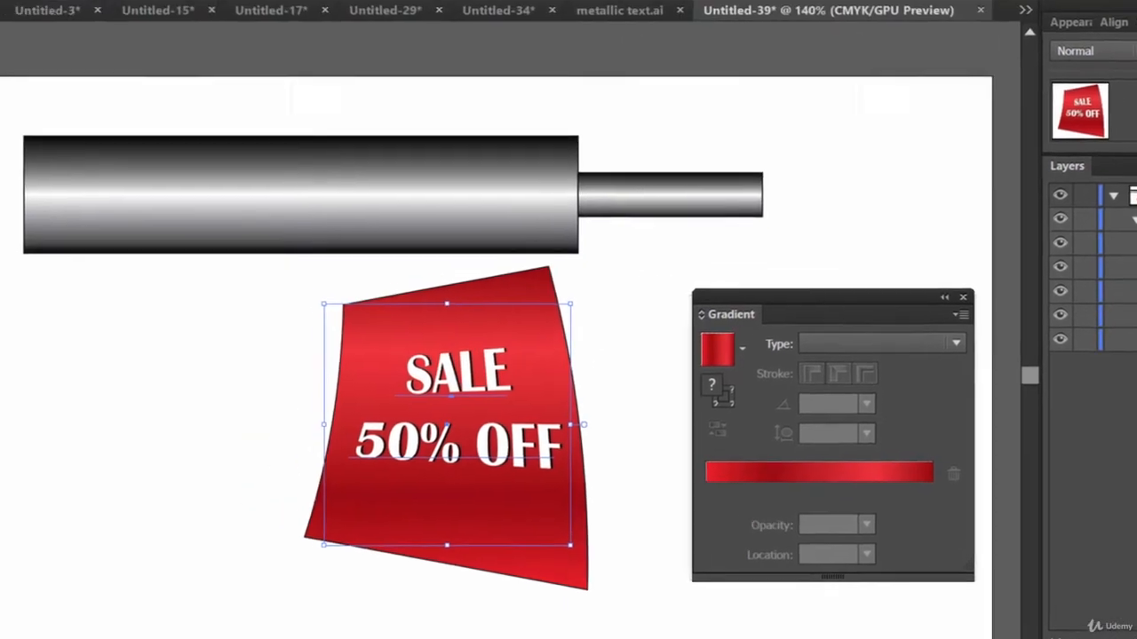
{"action": "left_click", "coordinate": [92, 4]}
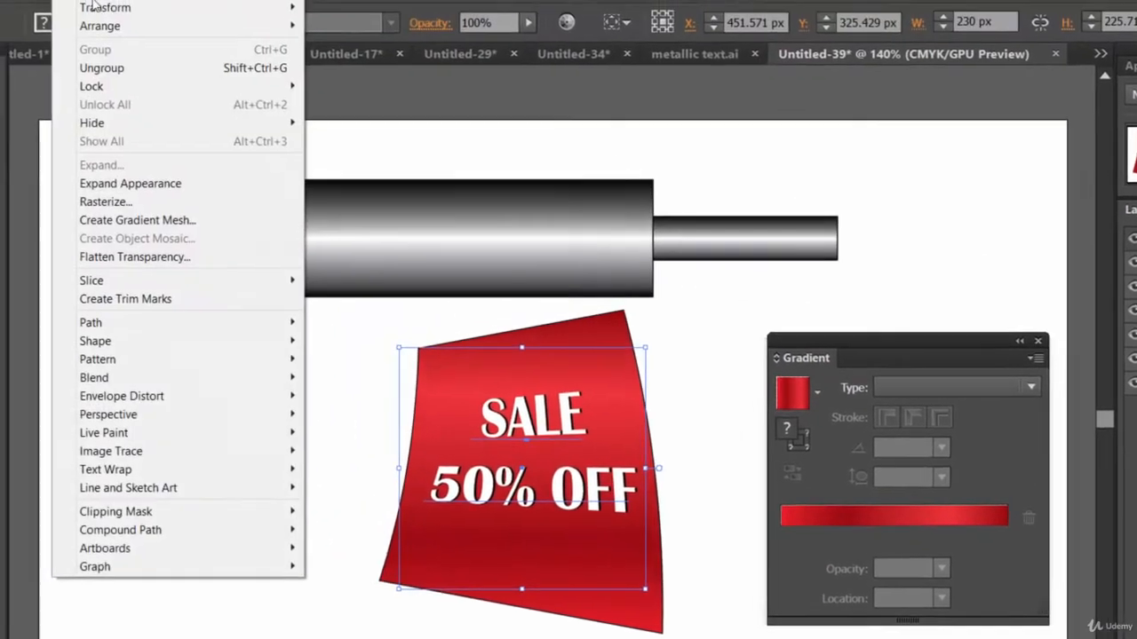
{"action": "left_click", "coordinate": [155, 187]}
{"action": "left_click", "coordinate": [716, 391]}
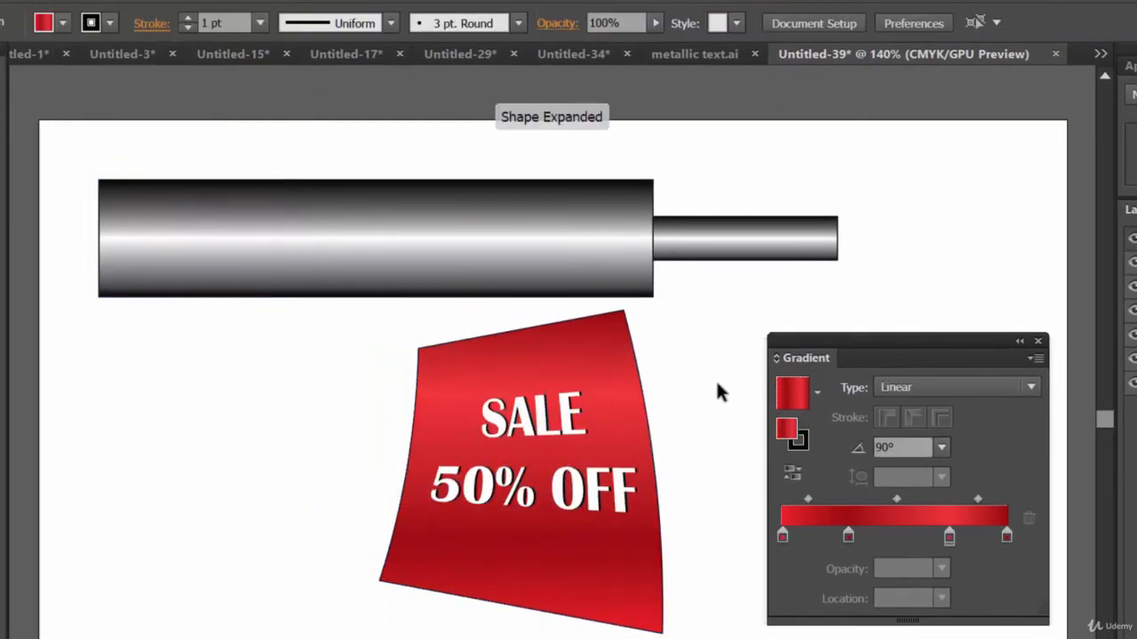
- Move the warped red sale group to the right, under the thin silver rectangle, with the Gradient panel out of the way, and deselect it
{"action": "left_click", "coordinate": [586, 391]}
{"action": "left_click", "coordinate": [724, 415]}
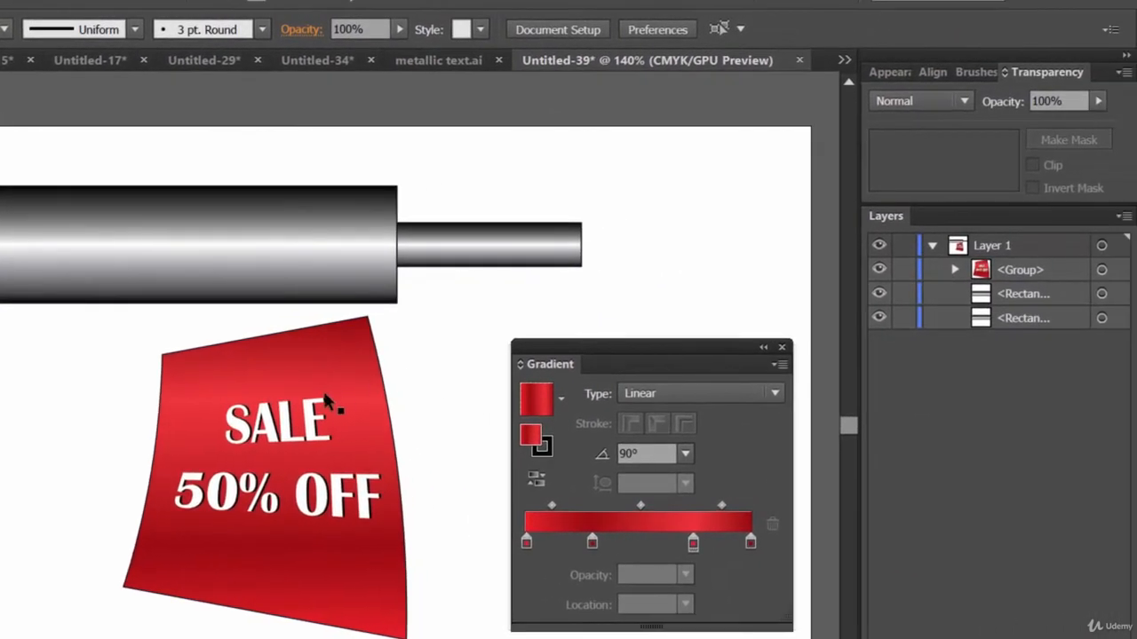
{"action": "left_click_drag", "start_coordinate": [578, 385], "coordinate": [648, 389]}
{"action": "left_click_drag", "start_coordinate": [396, 406], "coordinate": [401, 410]}
{"action": "left_click", "coordinate": [472, 444]}
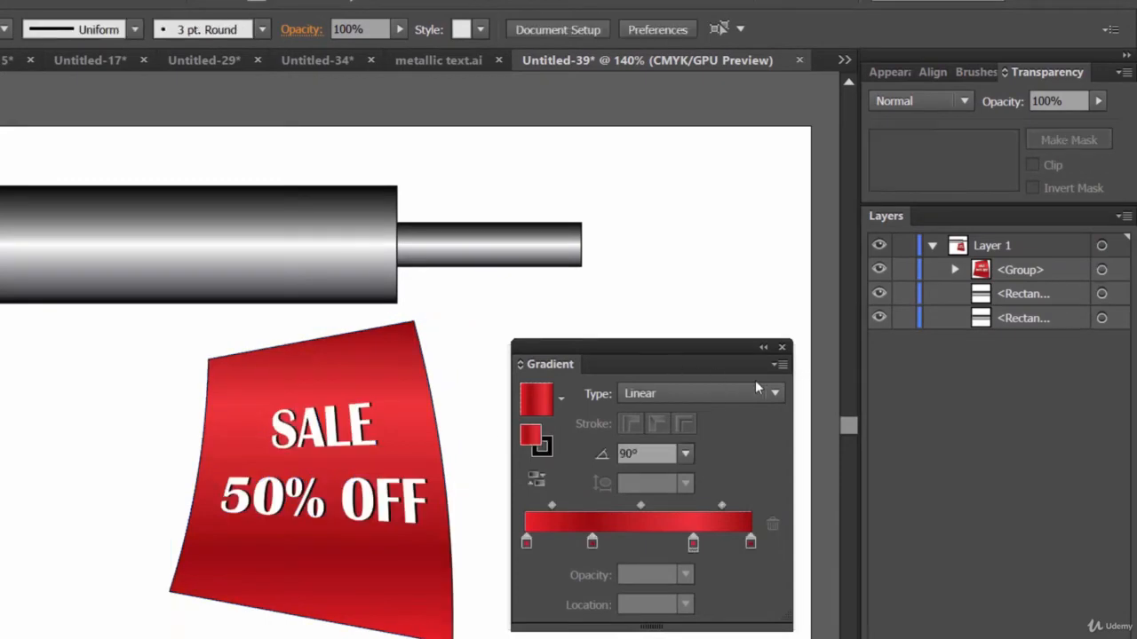
{"action": "left_click_drag", "start_coordinate": [681, 364], "coordinate": [997, 413]}
{"action": "left_click_drag", "start_coordinate": [371, 417], "coordinate": [659, 368]}
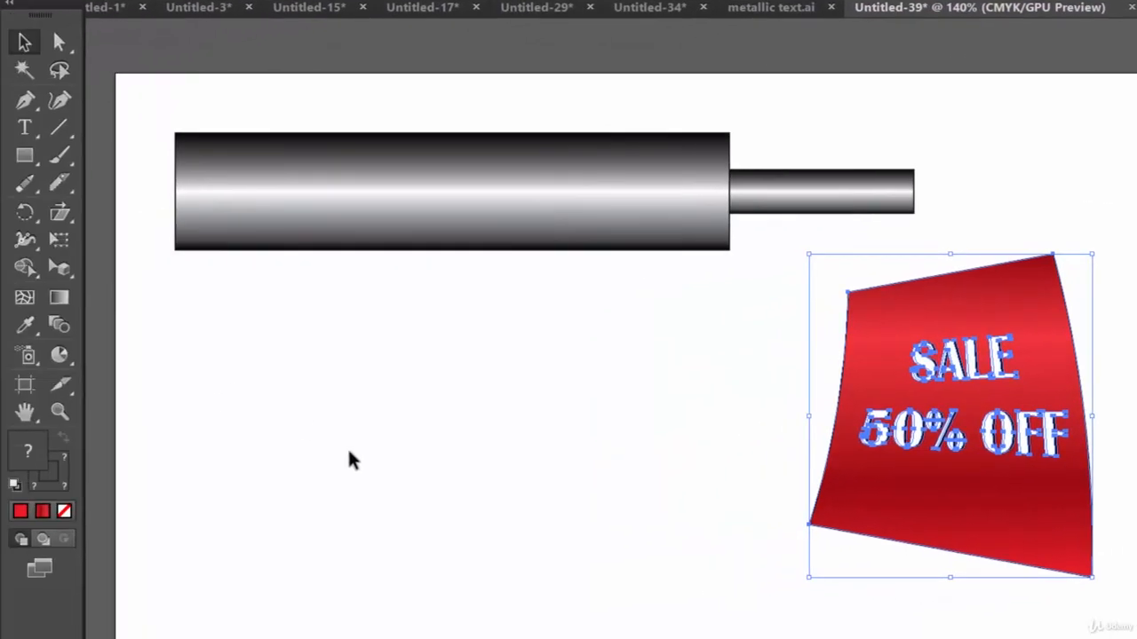
{"action": "left_click", "coordinate": [516, 472]}
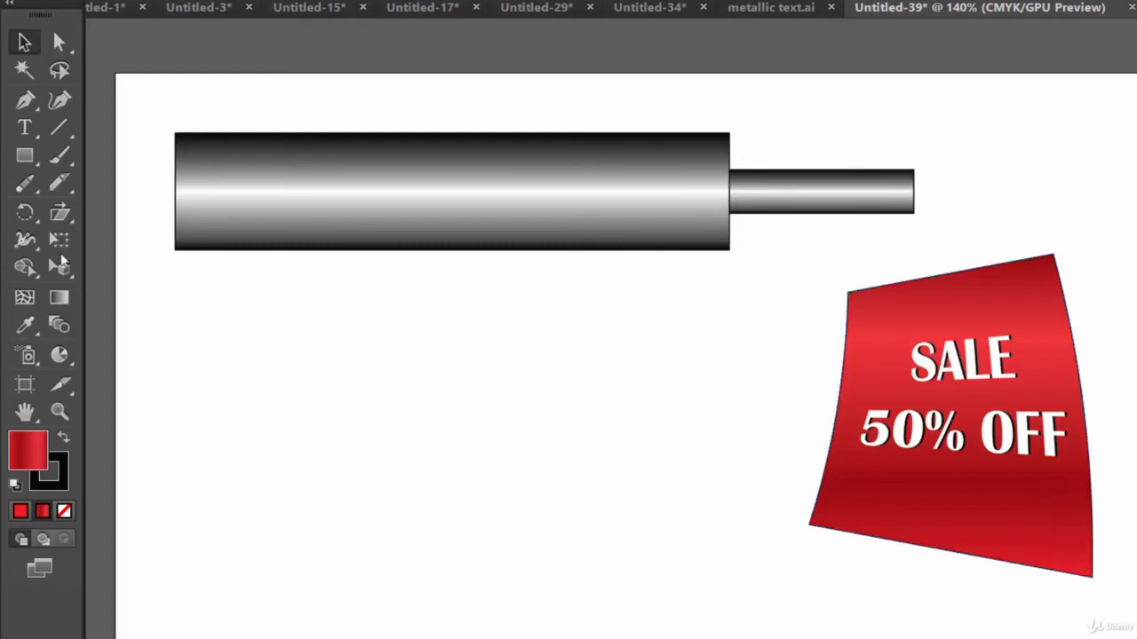
- Draw a gradient-filled rectangle about 246 by 241 px below the large silver cylinder and bring the Gradient panel beside it
{"action": "left_click", "coordinate": [24, 155]}
{"action": "left_click_drag", "start_coordinate": [293, 304], "coordinate": [556, 560]}
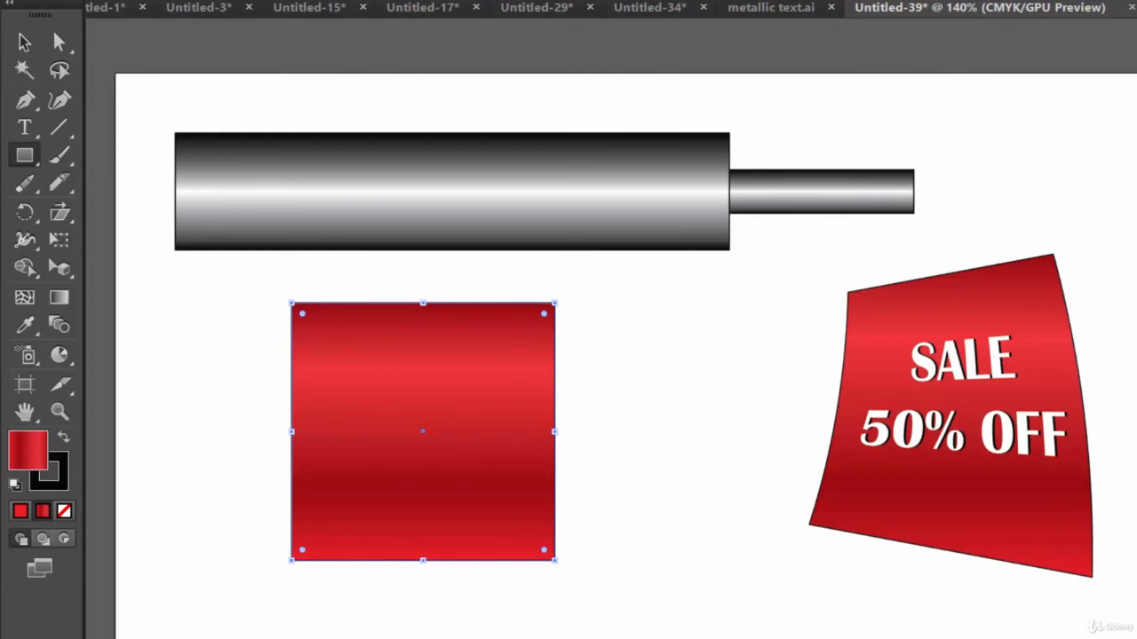
{"action": "left_click_drag", "start_coordinate": [1132, 302], "coordinate": [798, 113]}
- Recolour the new square's 100% location gradient stop and its 90% opacity stop with the blue swatch R=0 G=113 B=188
{"action": "double_click", "coordinate": [941, 316]}
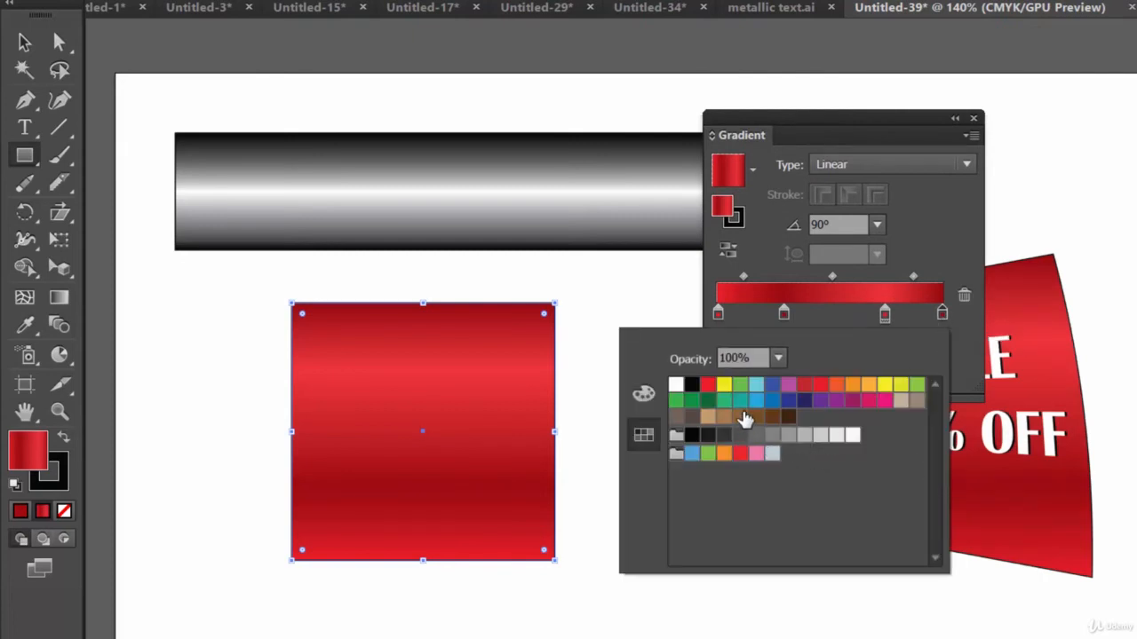
{"action": "left_click", "coordinate": [756, 402]}
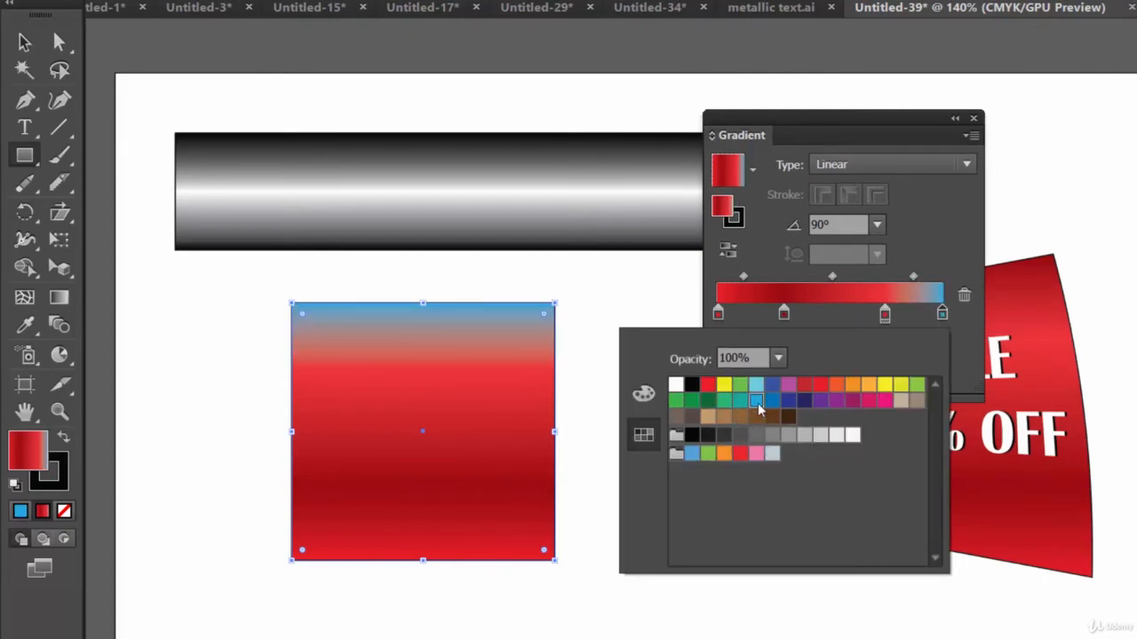
{"action": "left_click", "coordinate": [773, 402]}
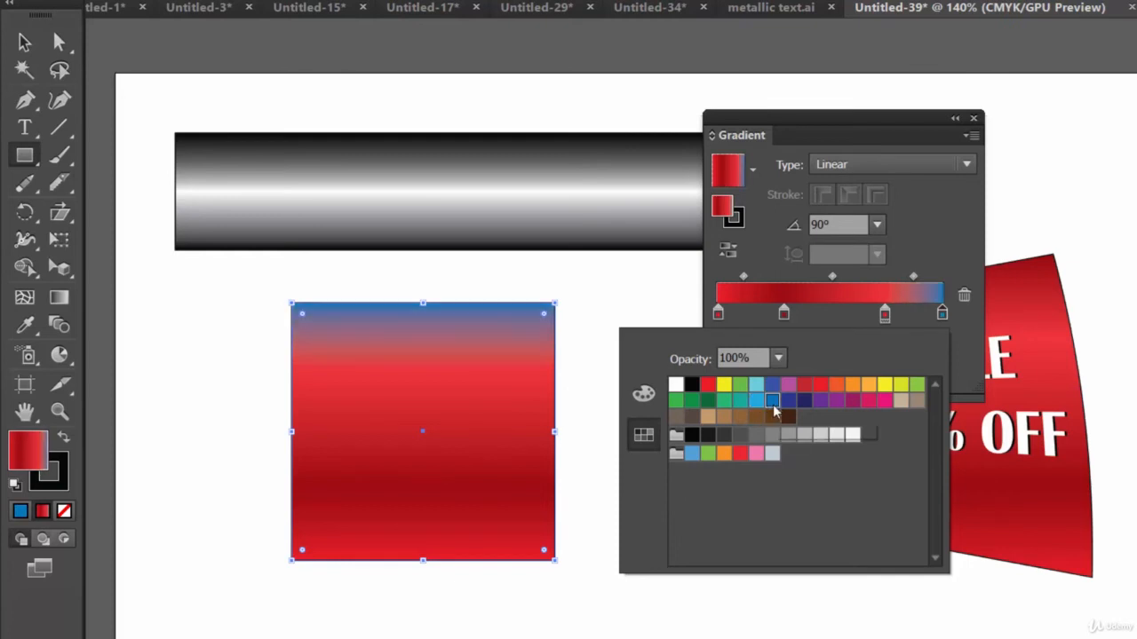
{"action": "left_click", "coordinate": [886, 317]}
{"action": "double_click", "coordinate": [886, 317]}
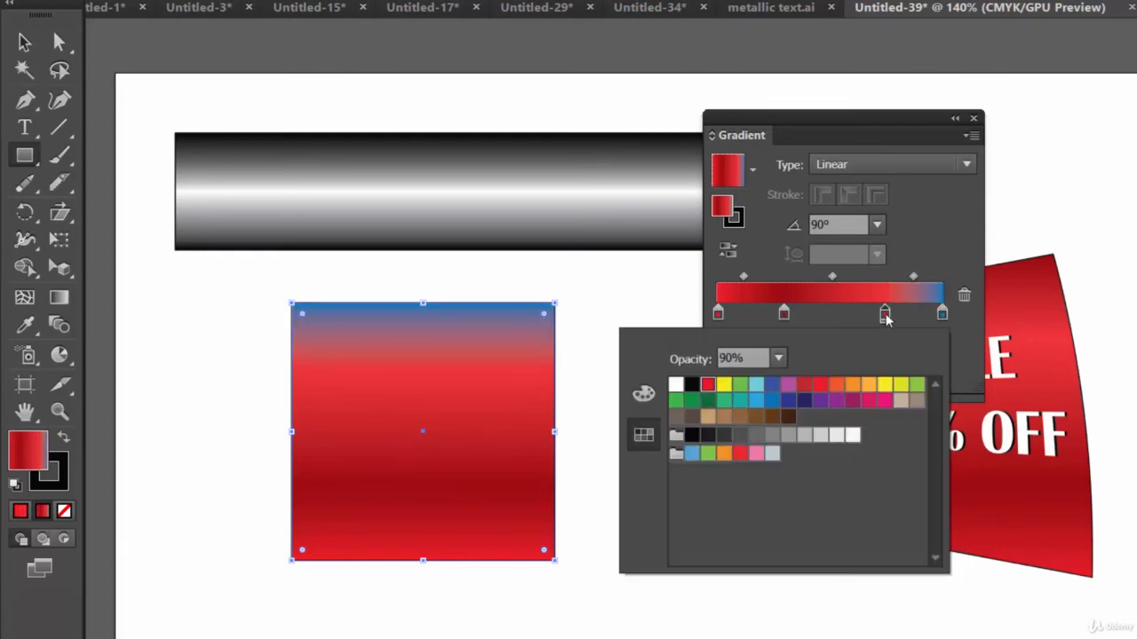
{"action": "left_click", "coordinate": [777, 410]}
- Recolour the remaining two red gradient stops, at the 29.5% location and the start of the ramp, with the same blue swatch
{"action": "left_click", "coordinate": [783, 316]}
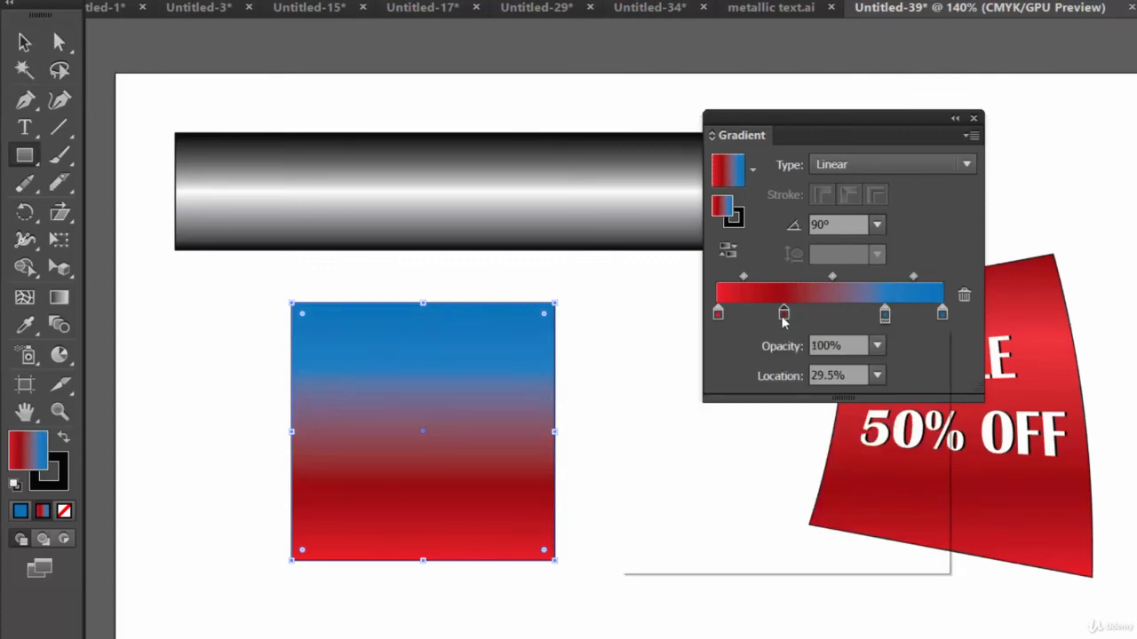
{"action": "double_click", "coordinate": [783, 317]}
{"action": "left_click", "coordinate": [771, 401]}
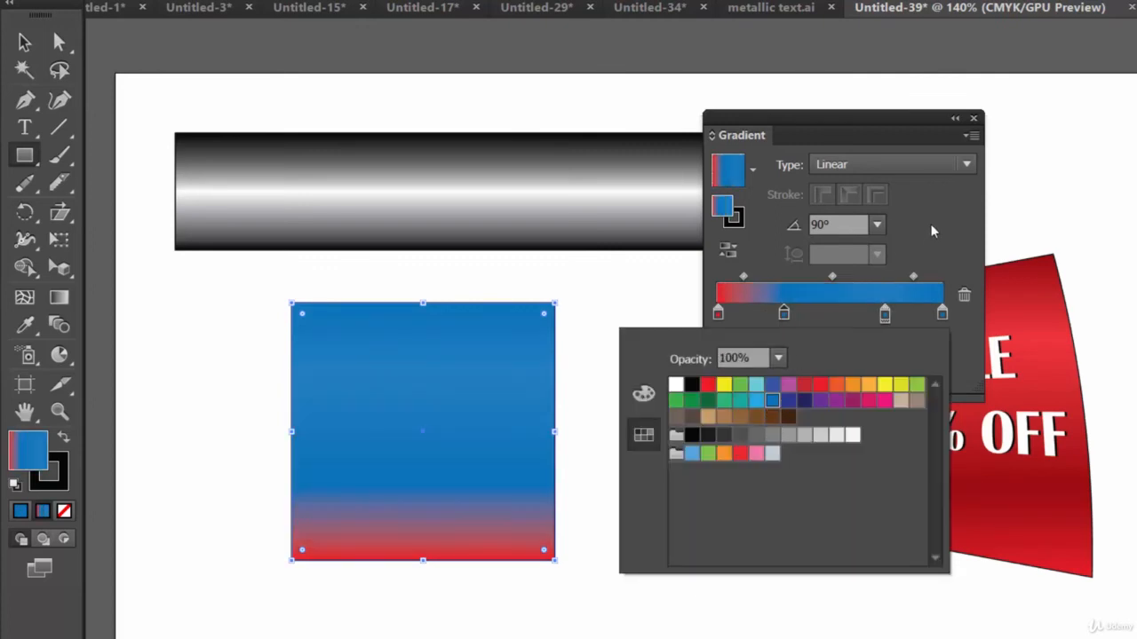
{"action": "left_click", "coordinate": [931, 231]}
{"action": "left_click", "coordinate": [718, 313]}
{"action": "double_click", "coordinate": [718, 313]}
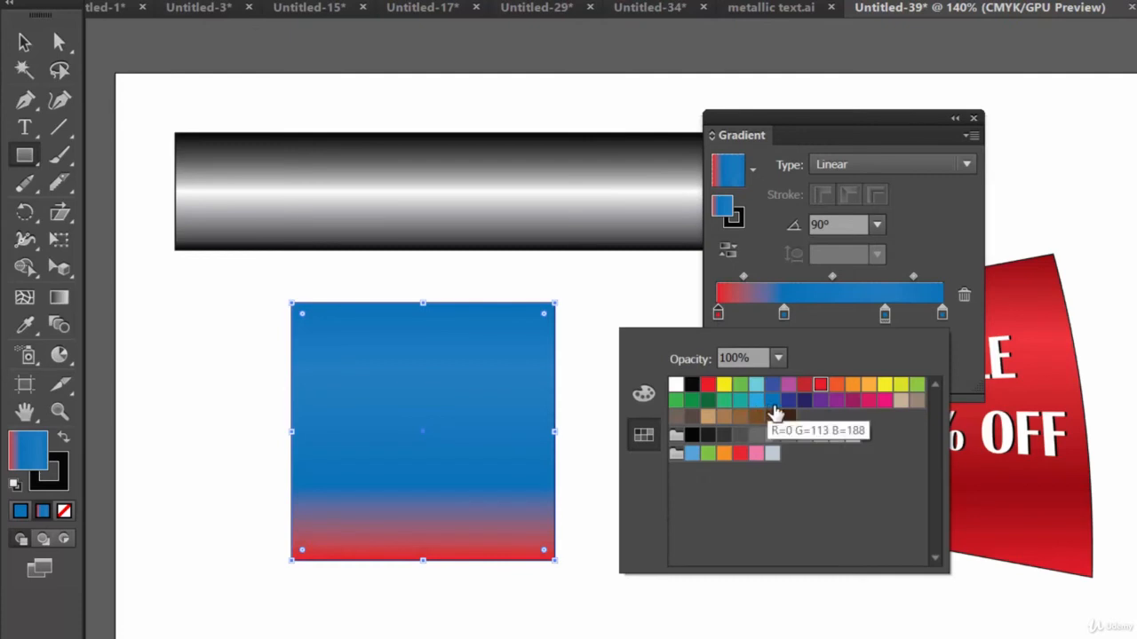
{"action": "left_click", "coordinate": [773, 405]}
{"action": "left_click", "coordinate": [940, 219]}
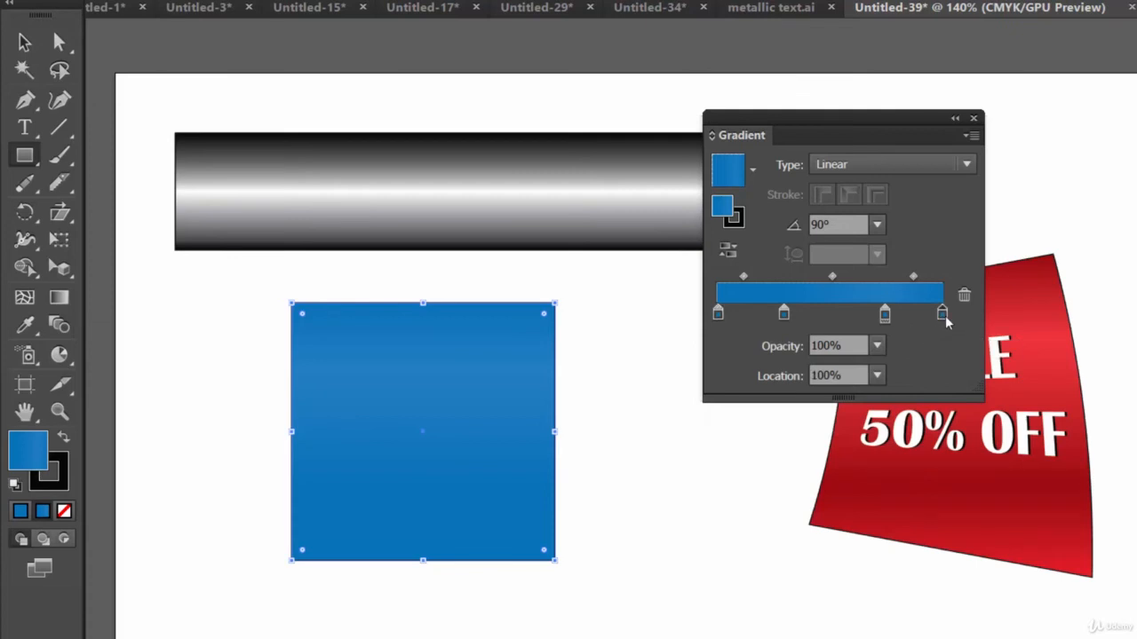
- Darken the blue gradient stop at the 100% location by setting its black (K) value to 47%
{"action": "double_click", "coordinate": [942, 315]}
{"action": "left_click", "coordinate": [643, 393]}
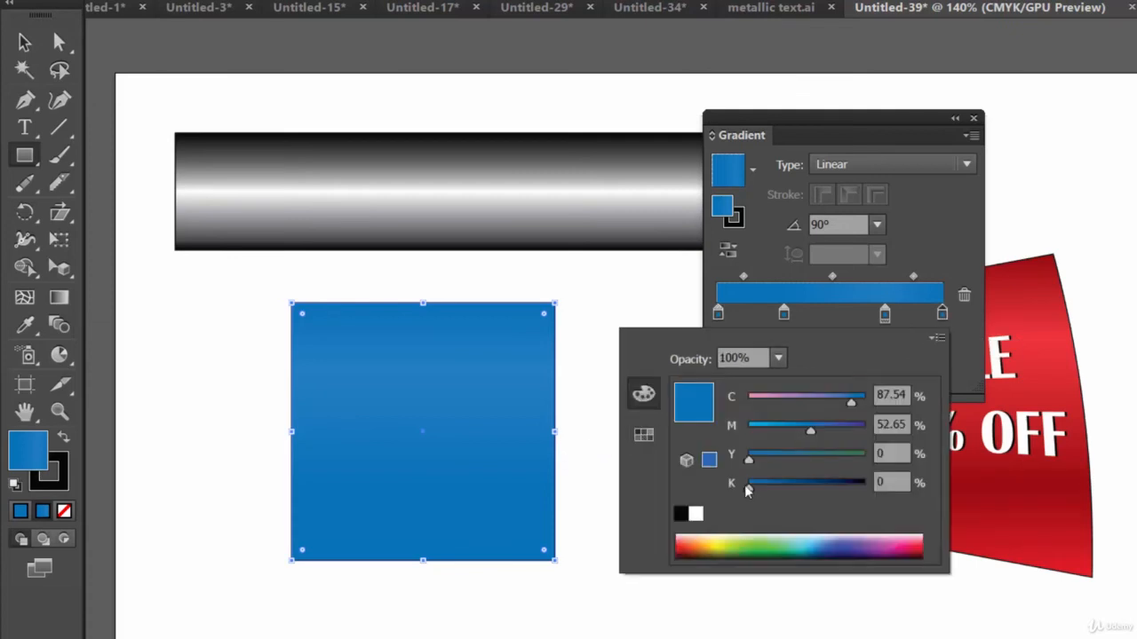
{"action": "left_click_drag", "start_coordinate": [748, 491], "coordinate": [804, 489]}
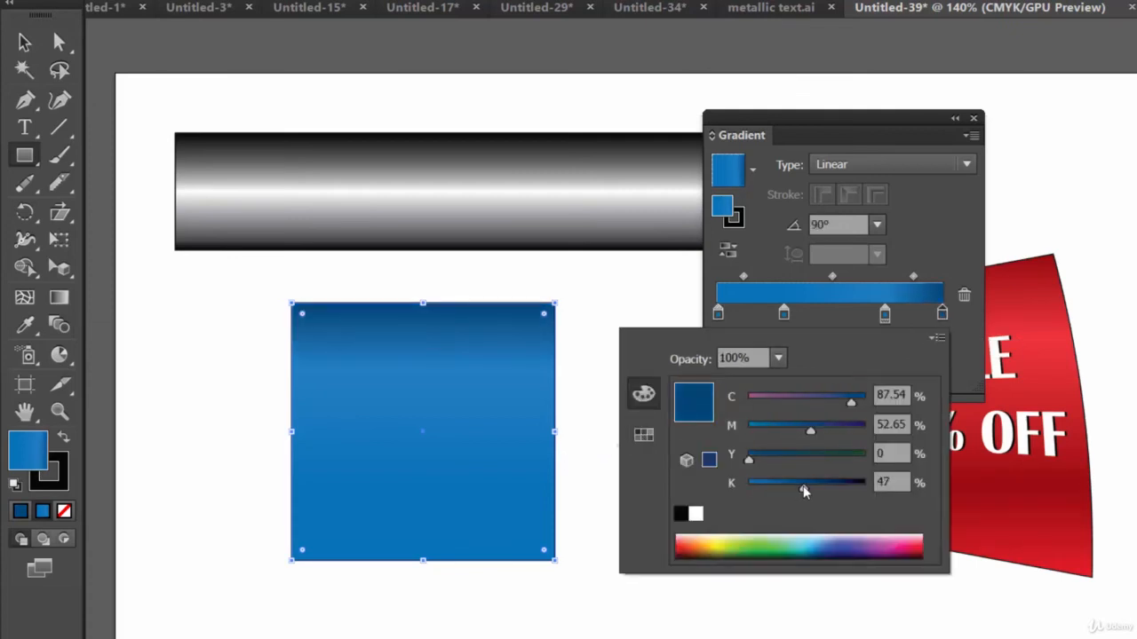
{"action": "left_click", "coordinate": [933, 235]}
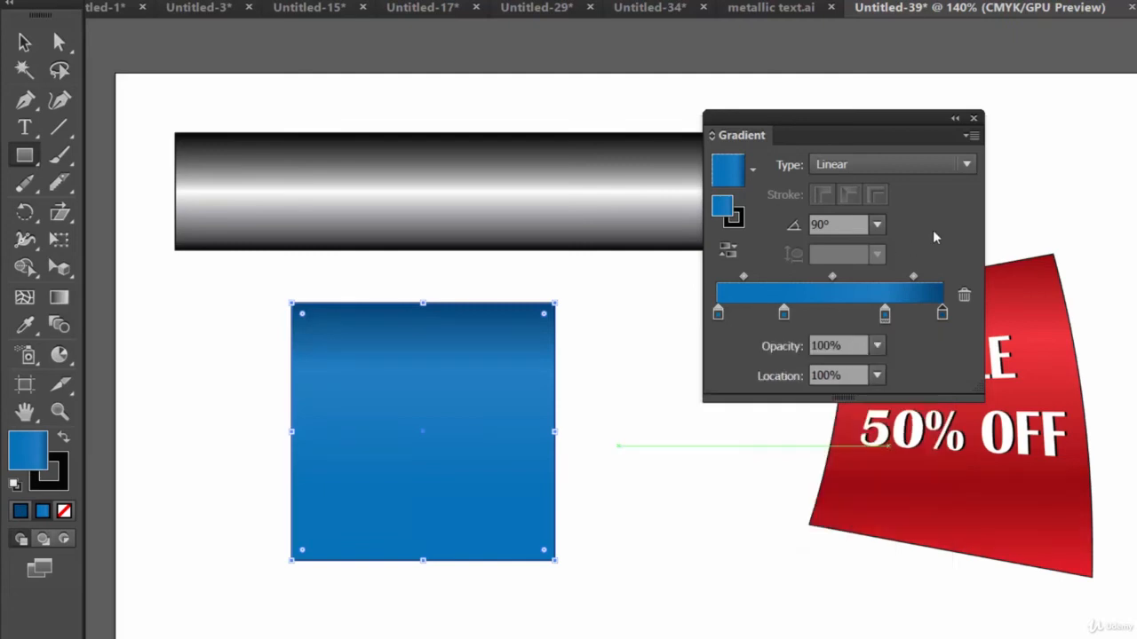
- Darken the blue gradient stop at the 29.5% location by setting its black (K) value to 58%
{"action": "double_click", "coordinate": [783, 314]}
{"action": "left_click_drag", "start_coordinate": [751, 488], "coordinate": [817, 491]}
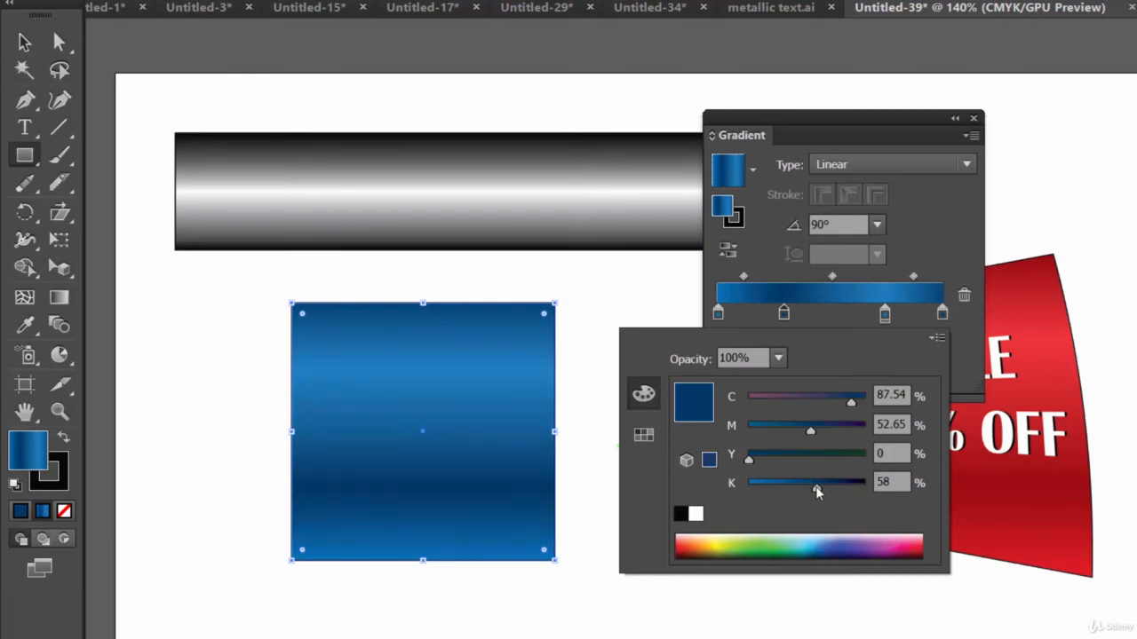
{"action": "left_click", "coordinate": [927, 211]}
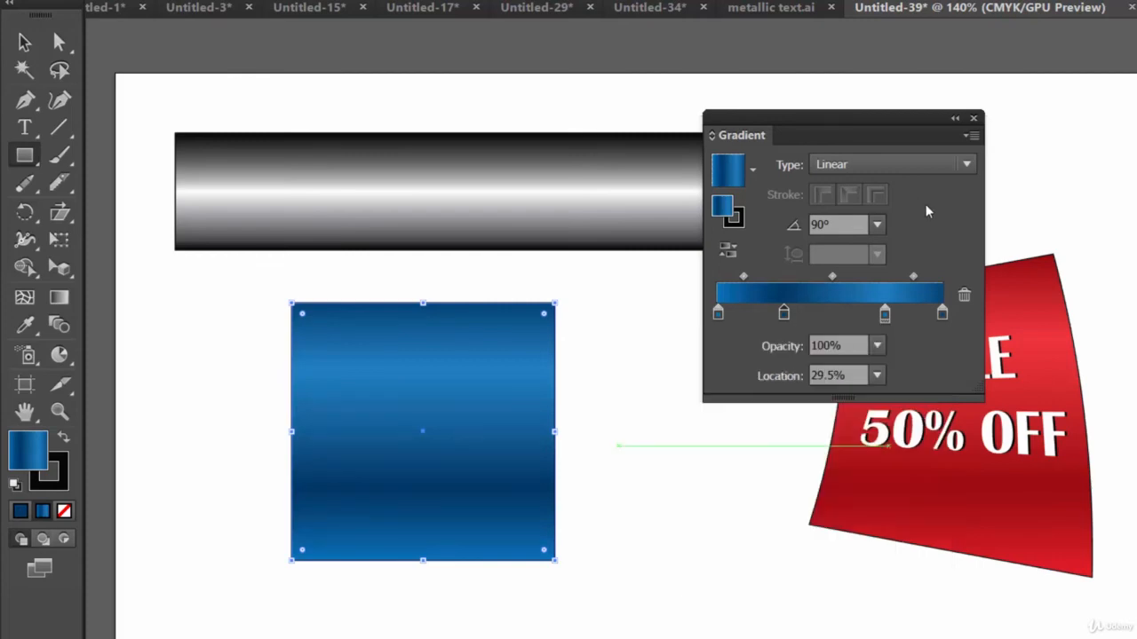
{"action": "left_click", "coordinate": [1041, 306]}
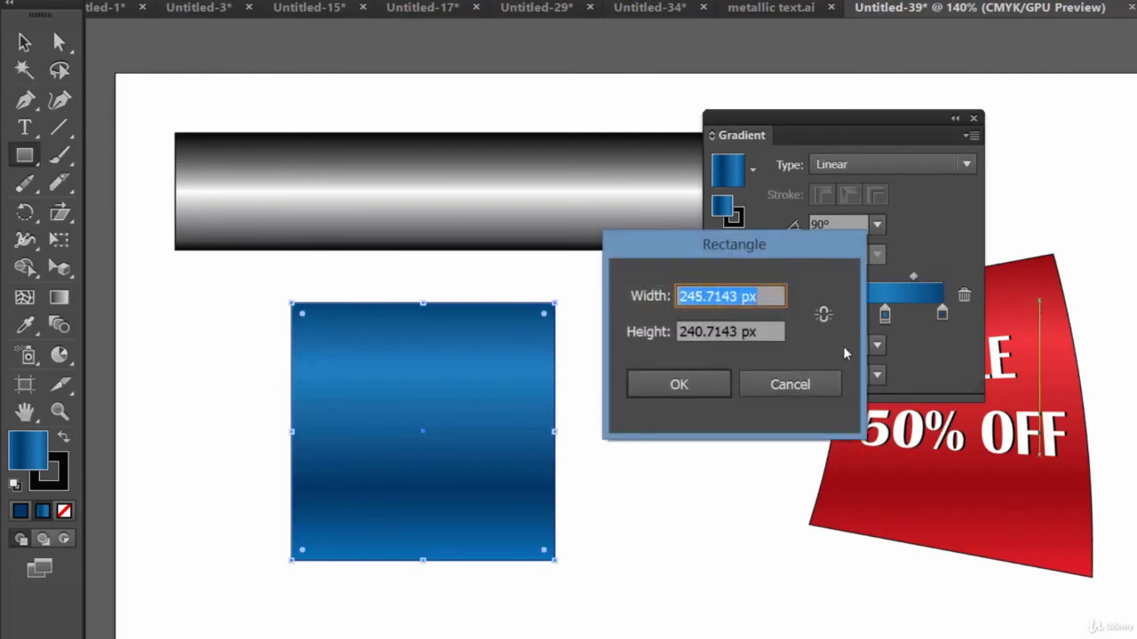
{"action": "left_click", "coordinate": [790, 384]}
- Move the Gradient panel aside and add the two-line text "FLASH" / "SALE" on the blue square
{"action": "left_click", "coordinate": [59, 43]}
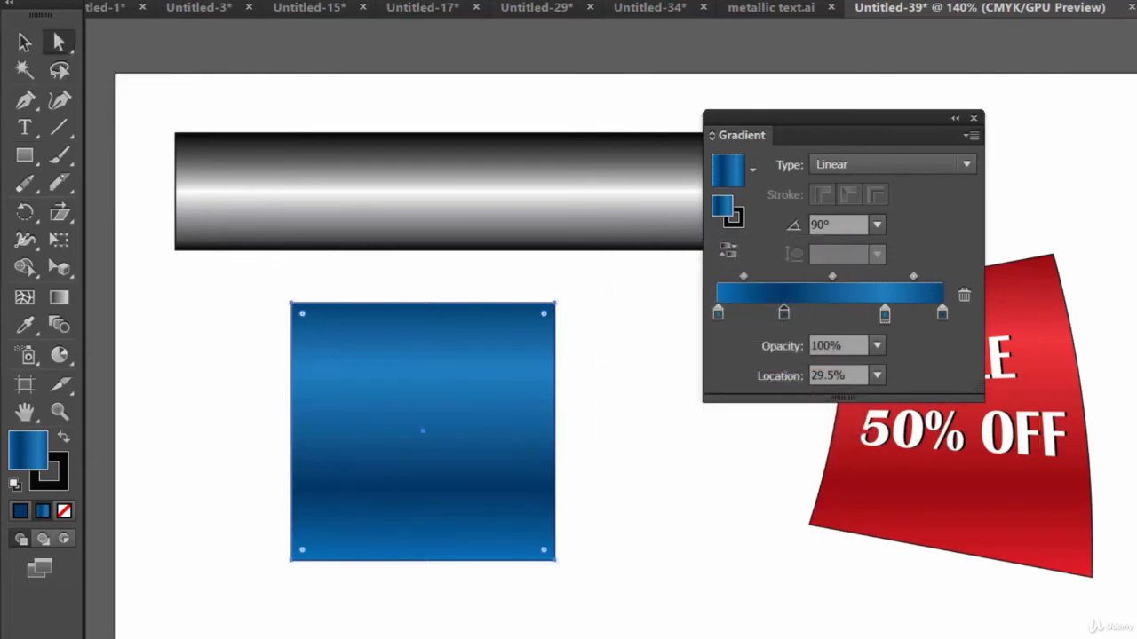
{"action": "left_click_drag", "start_coordinate": [888, 118], "coordinate": [1086, 119]}
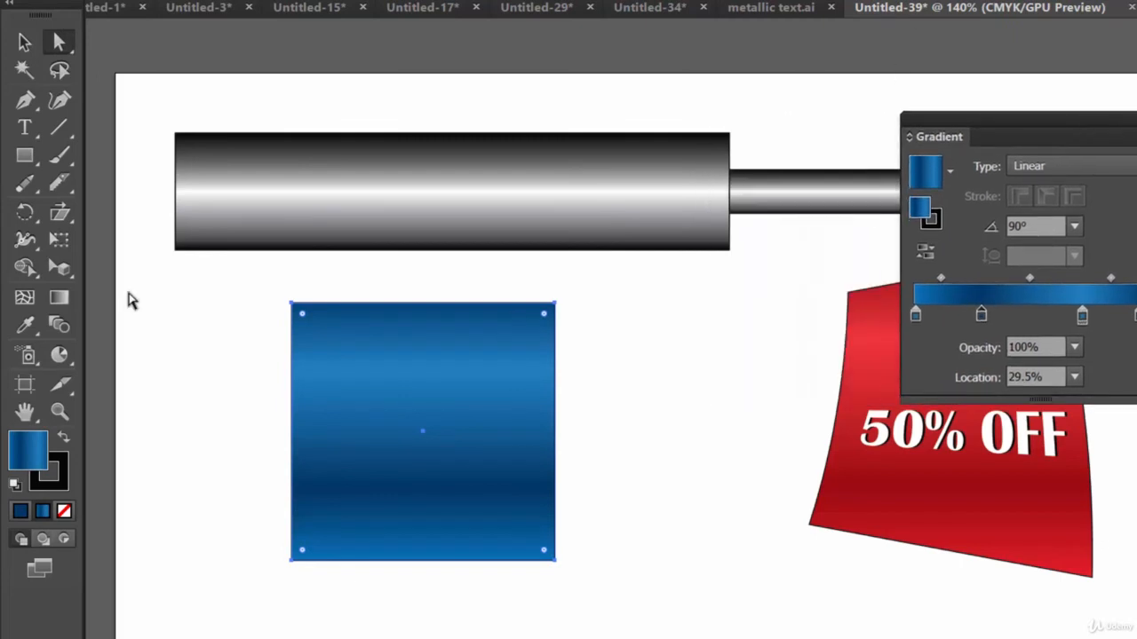
{"action": "left_click", "coordinate": [15, 133]}
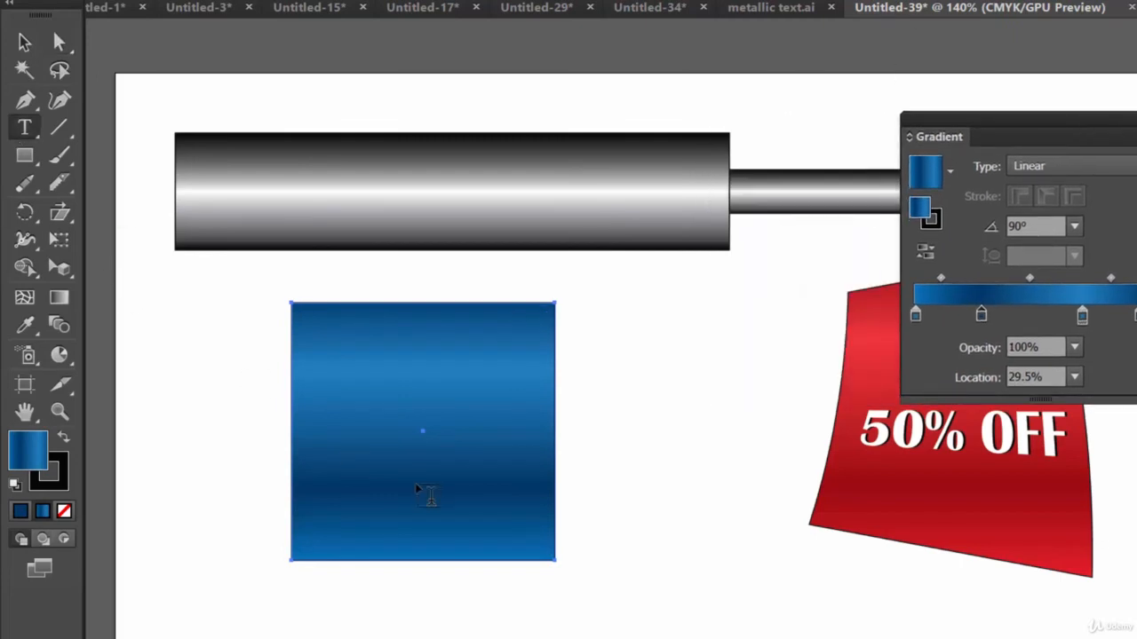
{"action": "left_click", "coordinate": [368, 412]}
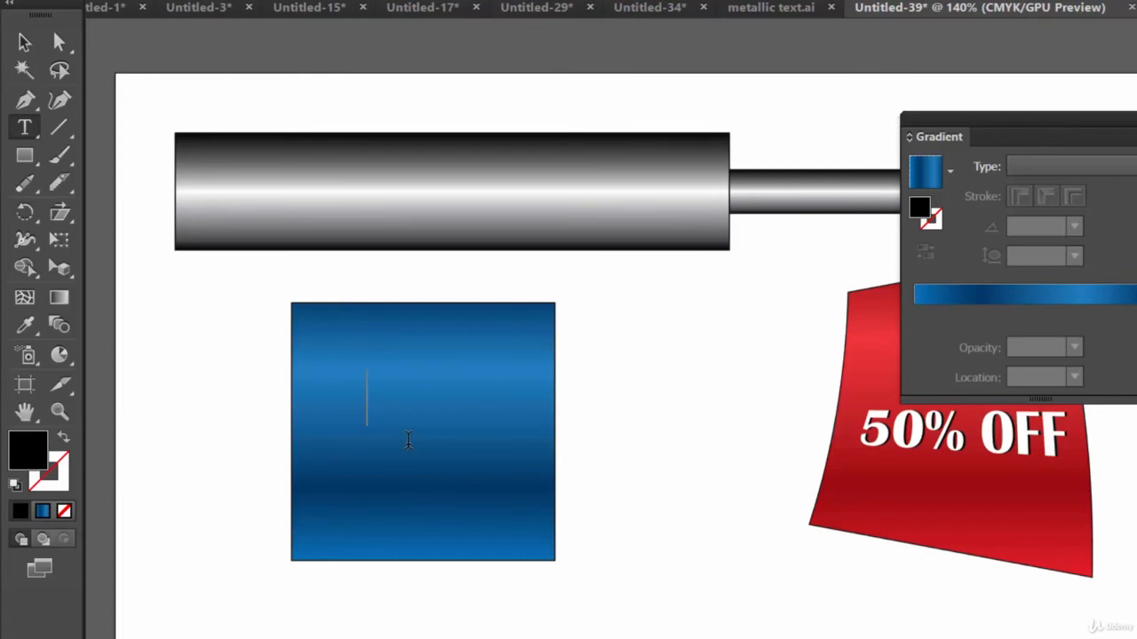
{"action": "type", "text": "FL"}
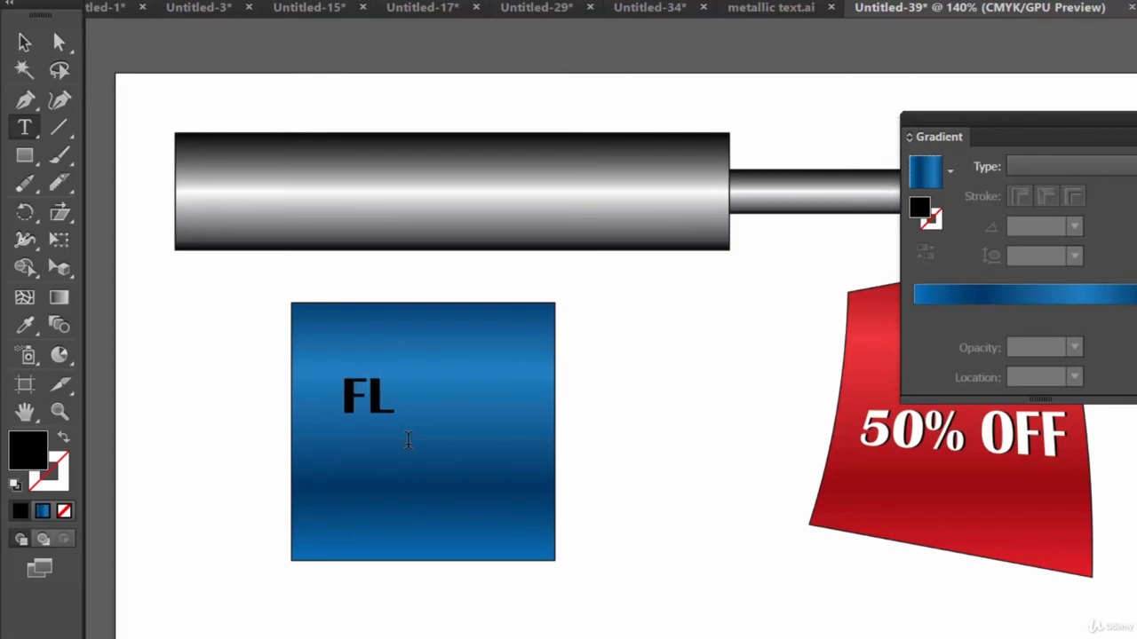
{"action": "type", "text": "ASH"}
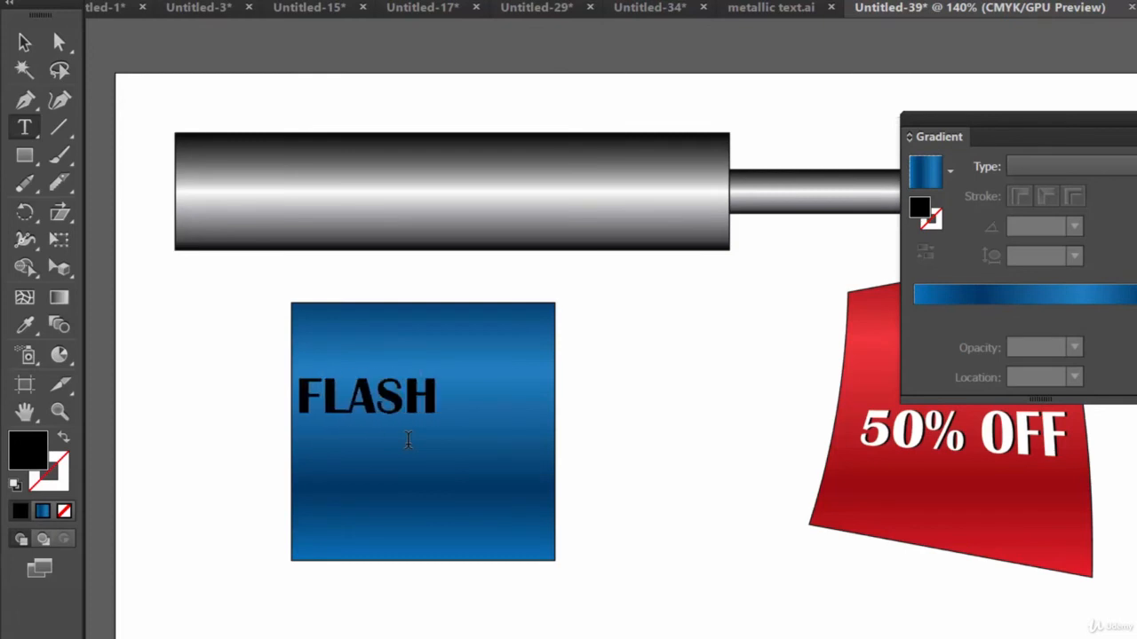
{"action": "key", "text": "Return"}
{"action": "type", "text": "SALE"}
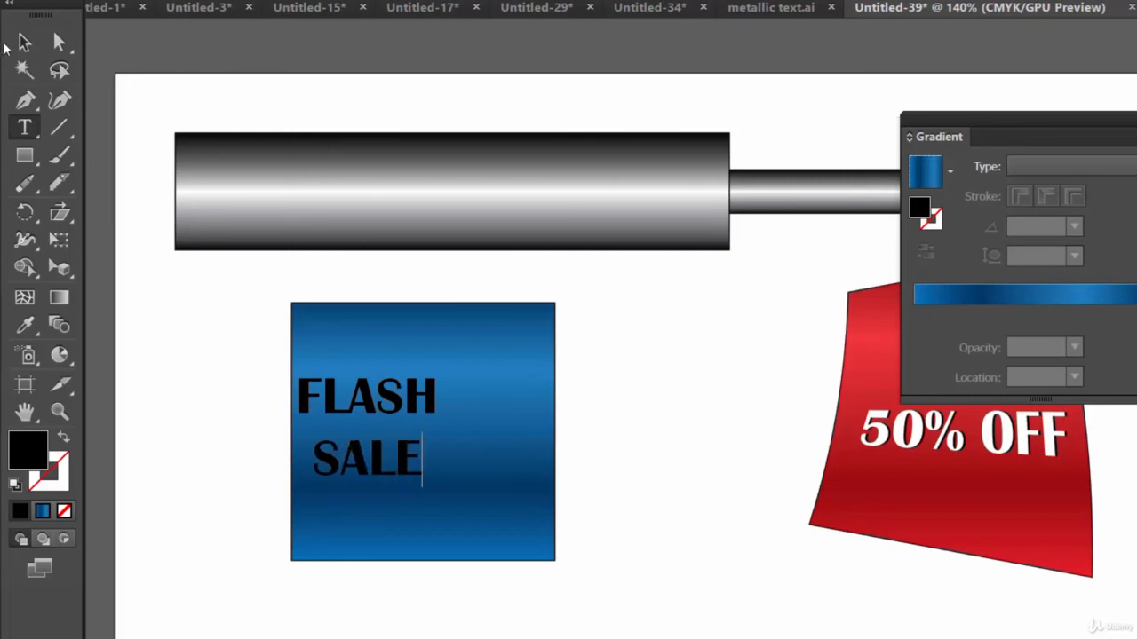
{"action": "key", "text": "Escape"}
- Move the FLASH SALE text to the middle of the blue square and fill it with white
{"action": "left_click_drag", "start_coordinate": [380, 401], "coordinate": [442, 393]}
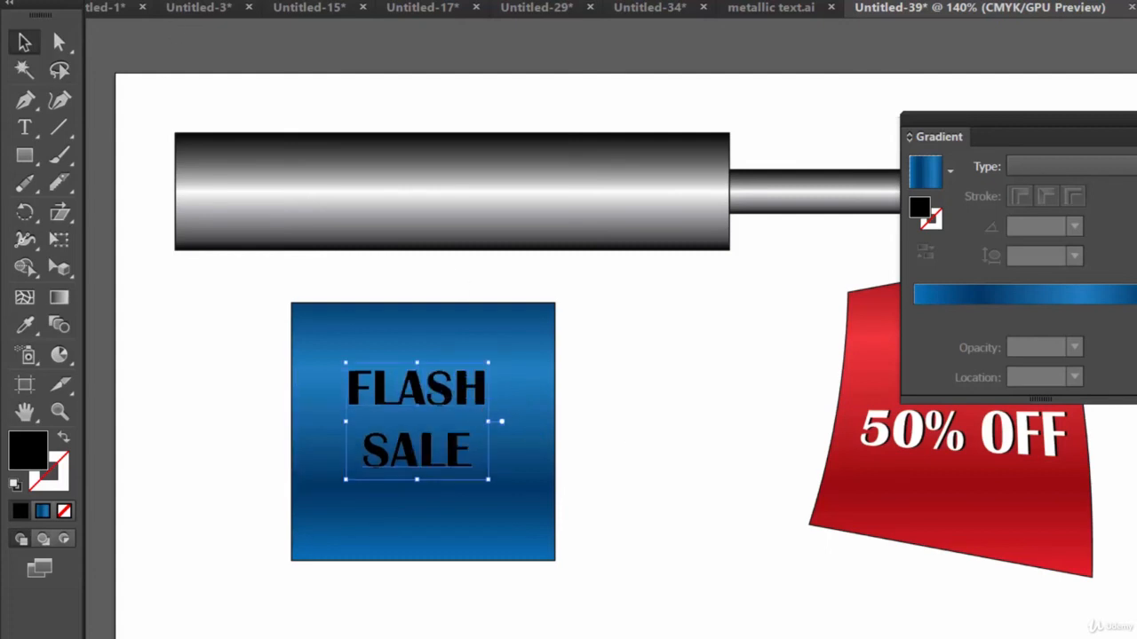
{"action": "left_click", "coordinate": [17, 1]}
{"action": "left_click", "coordinate": [48, 16]}
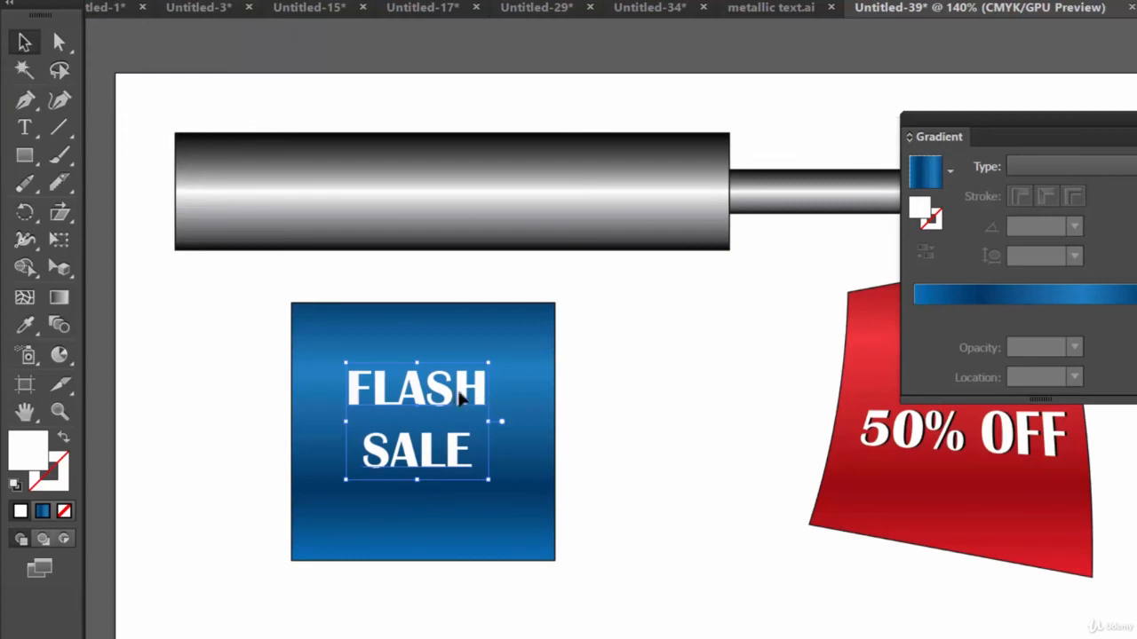
{"action": "left_click_drag", "start_coordinate": [460, 396], "coordinate": [467, 396]}
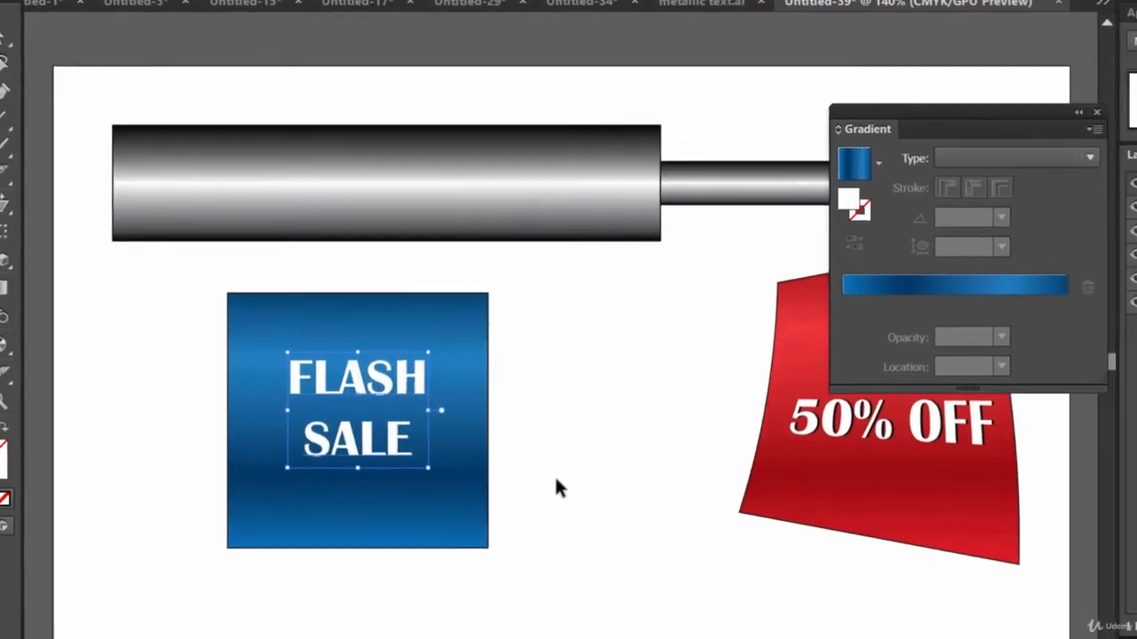
- Group the blue square with its FLASH SALE text
{"action": "left_click_drag", "start_coordinate": [631, 496], "coordinate": [312, 379]}
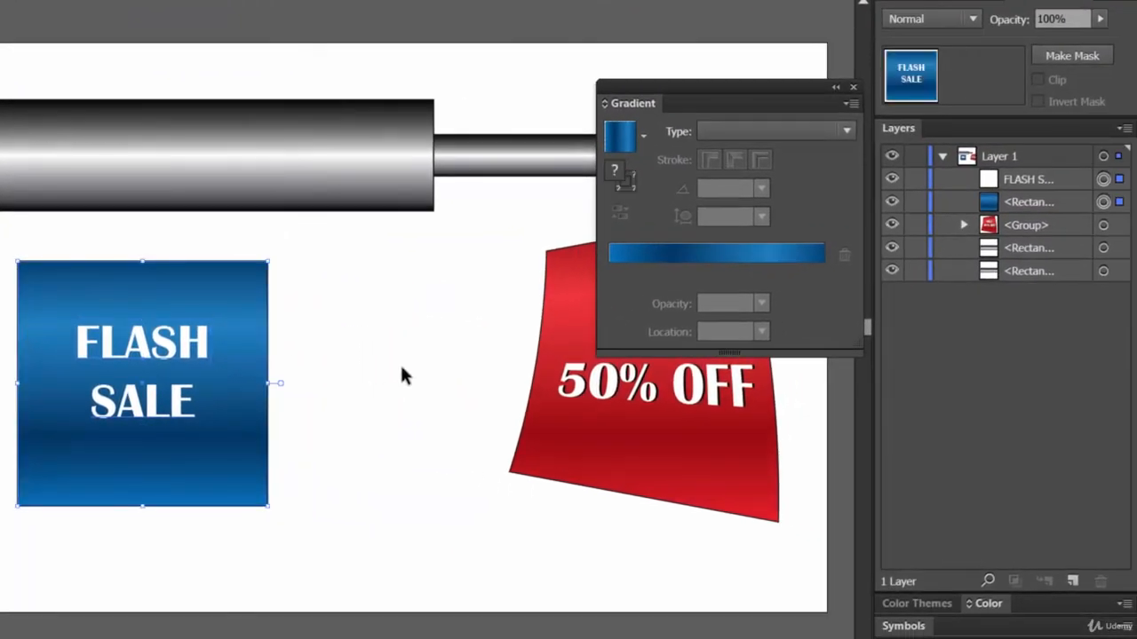
{"action": "key", "text": "ctrl+g"}
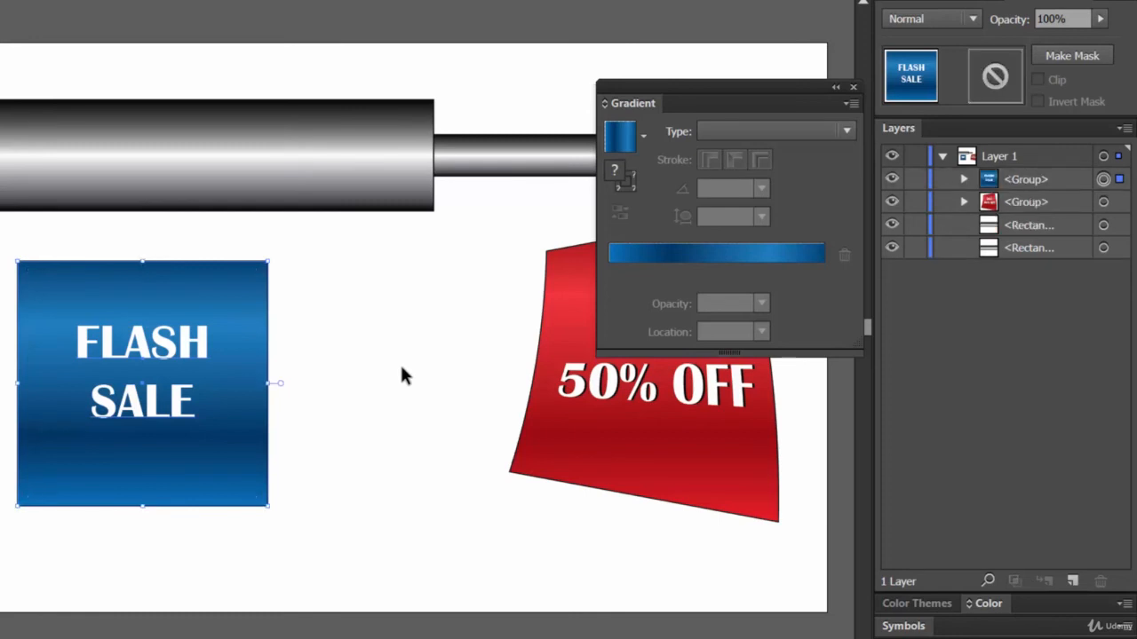
- Select only the FLASH SALE text inside the blue group and paste a copy of it directly in front
{"action": "left_click", "coordinate": [964, 179]}
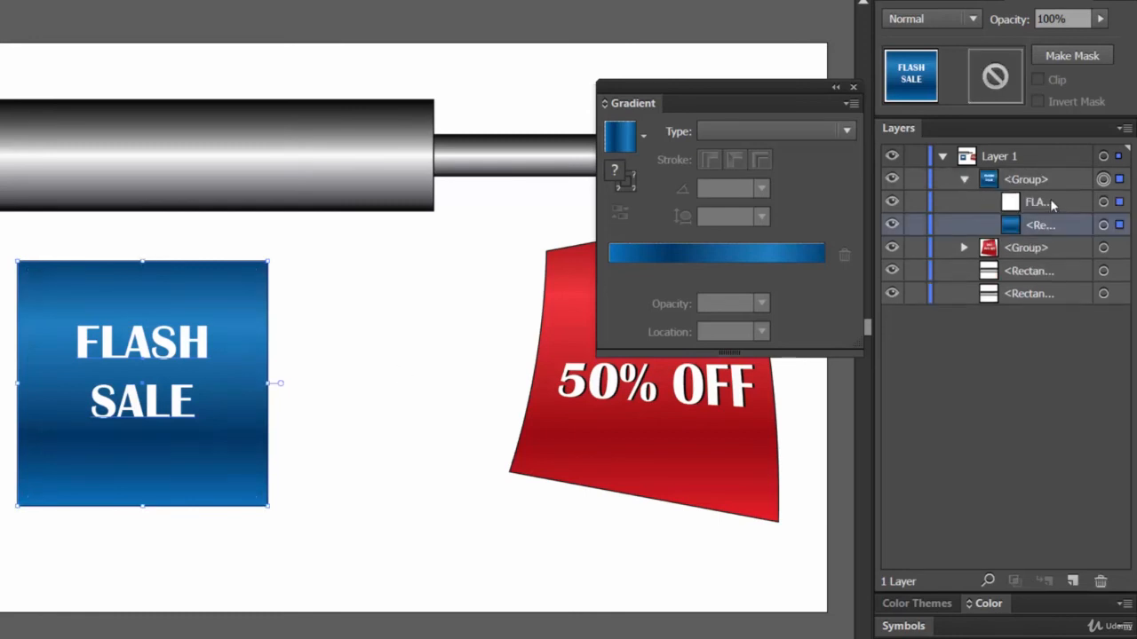
{"action": "left_click", "coordinate": [1053, 200]}
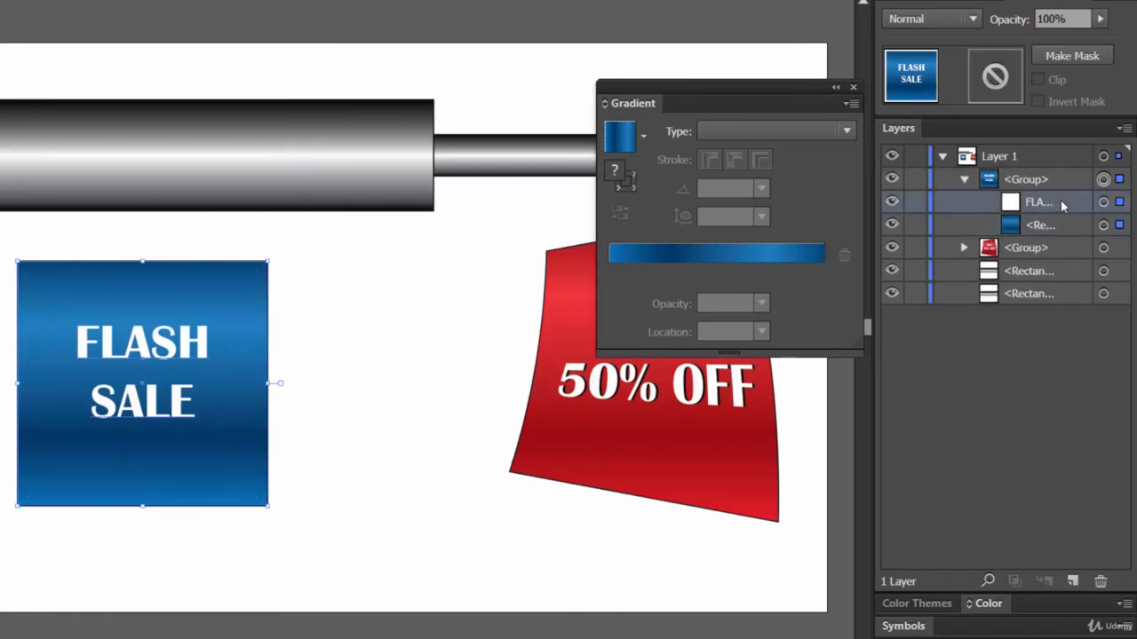
{"action": "left_click", "coordinate": [1119, 202]}
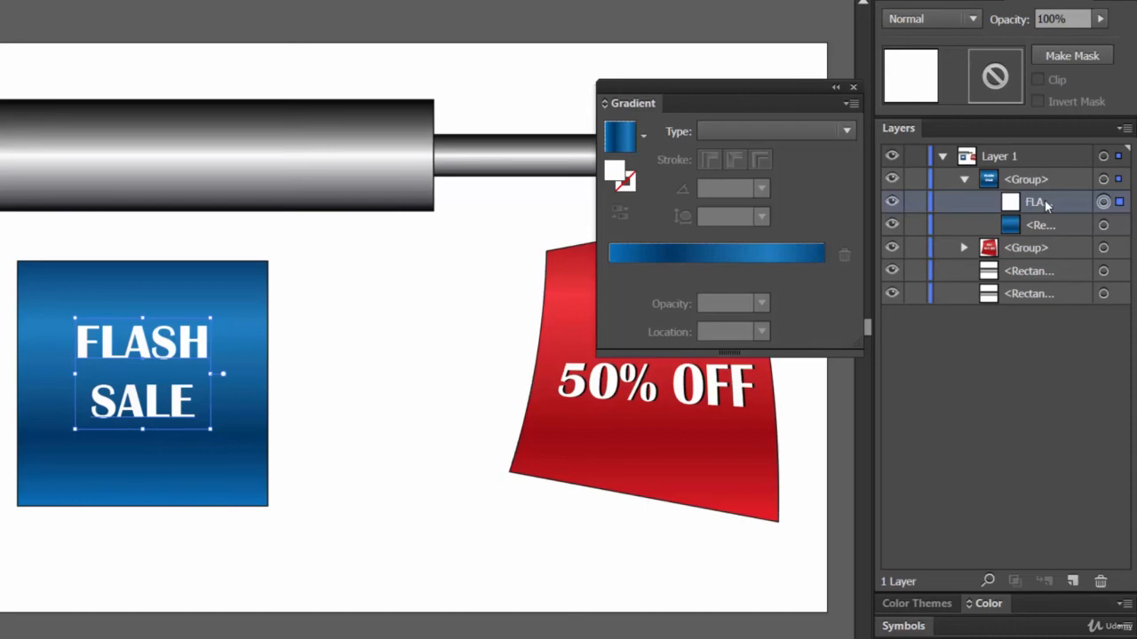
{"action": "key", "text": "ctrl+c"}
{"action": "key", "text": "ctrl+f"}
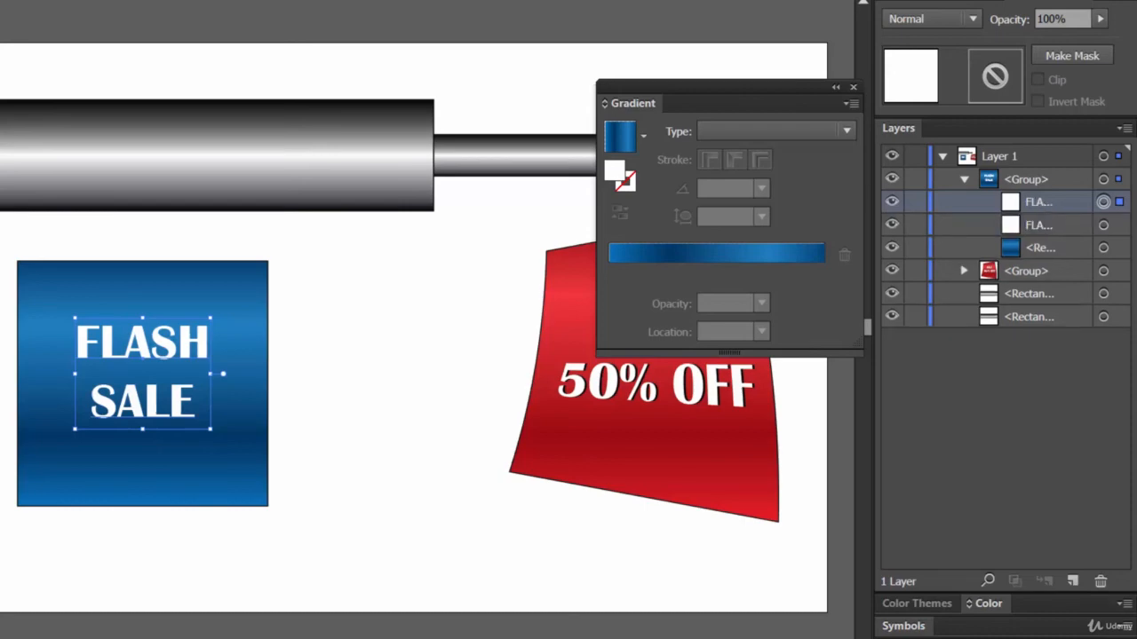
- Fill the front FLASH SALE text copy with black and nudge it slightly to the right
{"action": "key", "text": "d"}
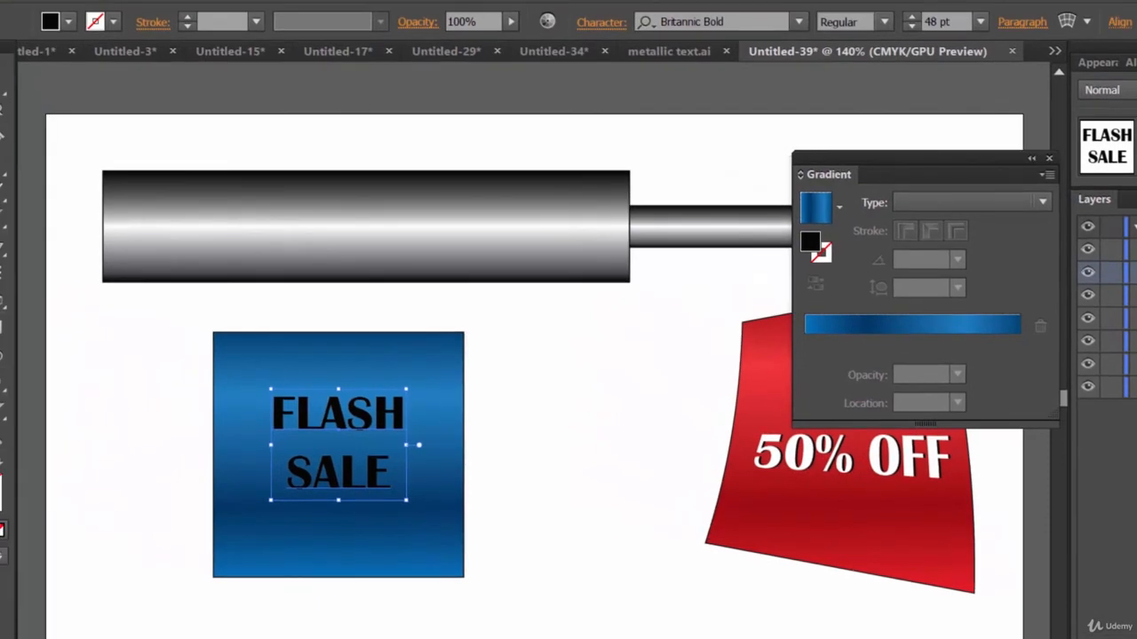
{"action": "key", "text": "Right"}
{"action": "key", "text": "Right"}
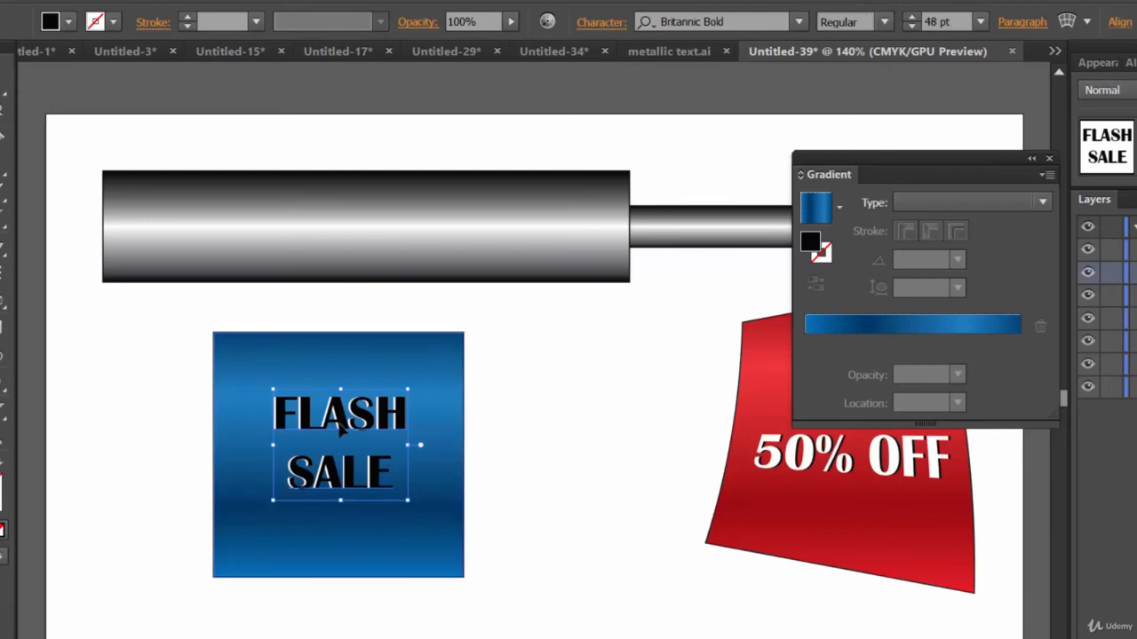
- Send the black FLASH SALE copy backward behind the white text as a shadow and deselect it
{"action": "right_click", "coordinate": [365, 426]}
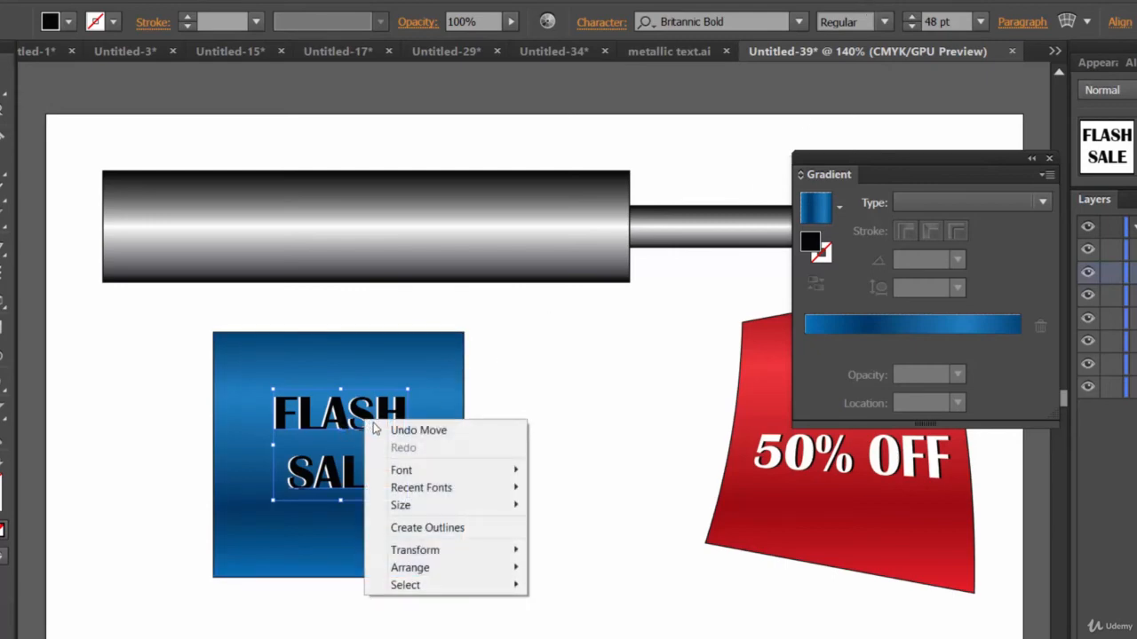
{"action": "mouse_move", "coordinate": [497, 569]}
{"action": "left_click", "coordinate": [586, 603]}
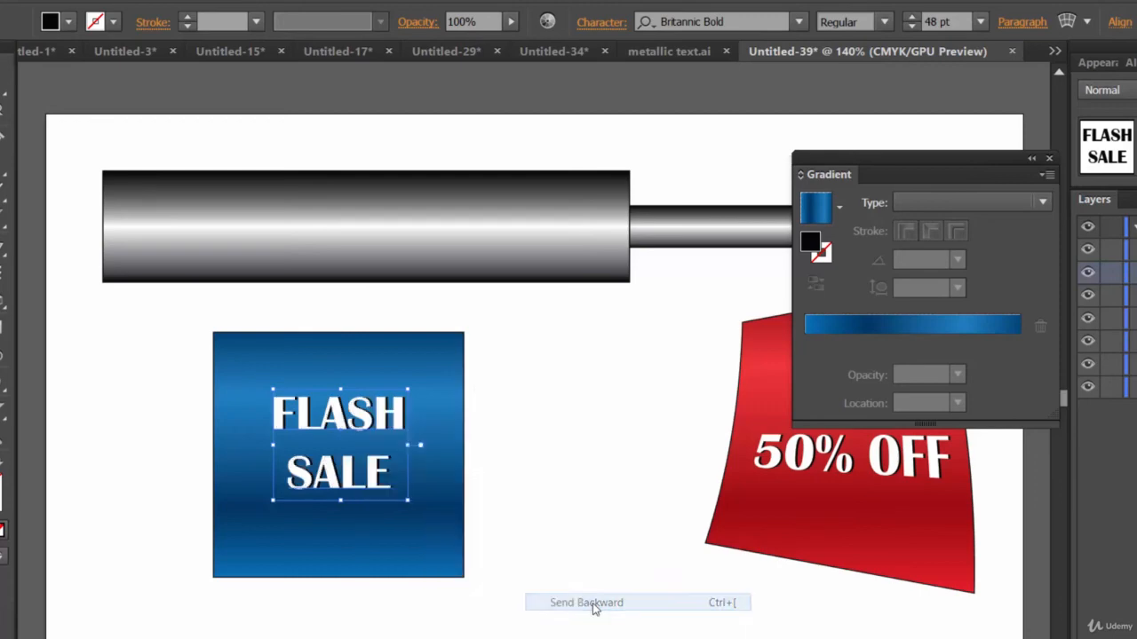
{"action": "left_click", "coordinate": [623, 456]}
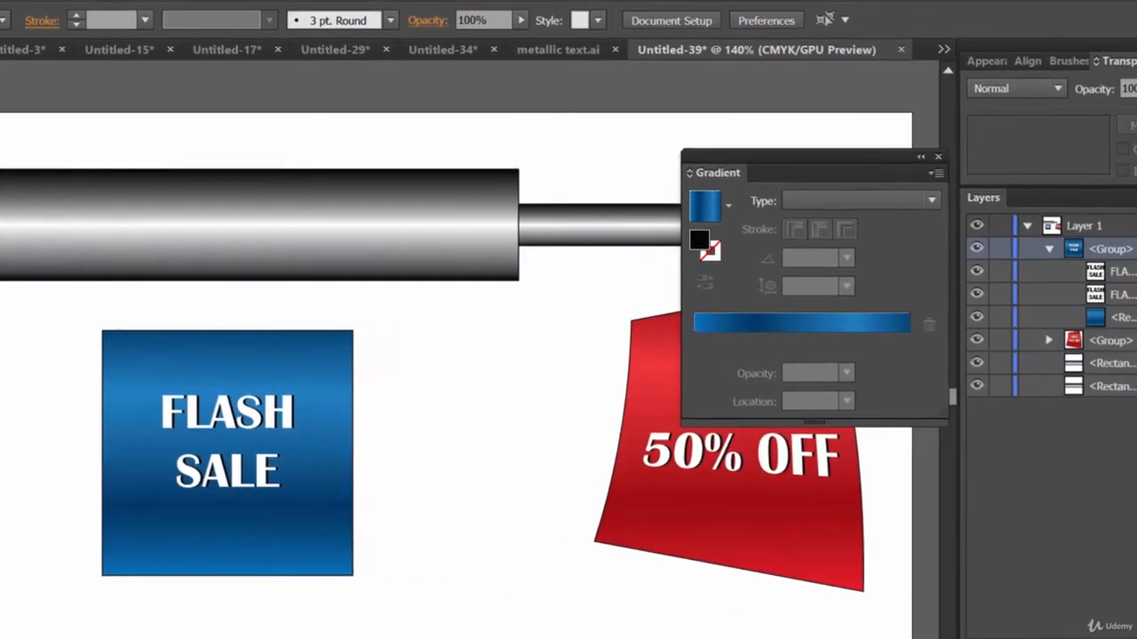
- Start an Arc warp effect on the whole blue FLASH SALE group
{"action": "left_click", "coordinate": [1116, 250]}
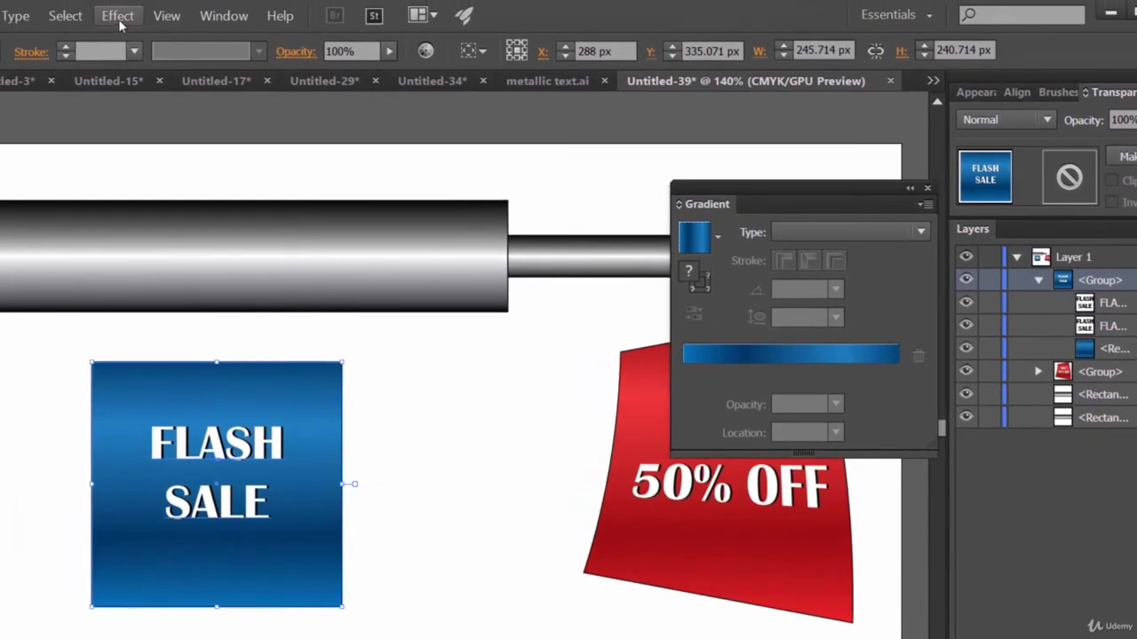
{"action": "left_click", "coordinate": [118, 17]}
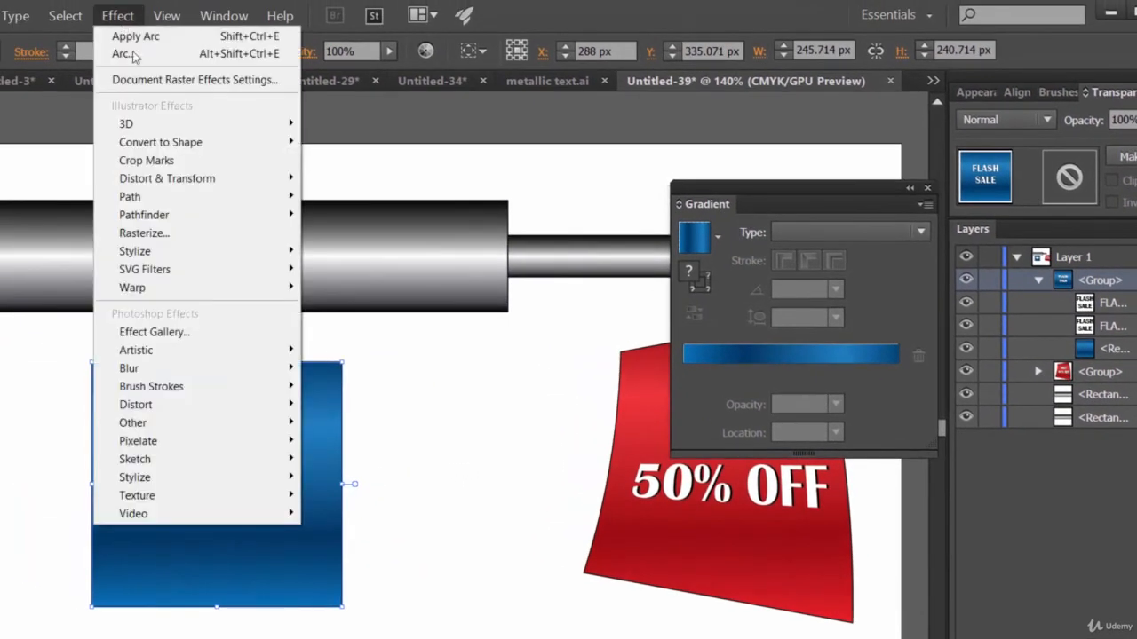
{"action": "mouse_move", "coordinate": [206, 290]}
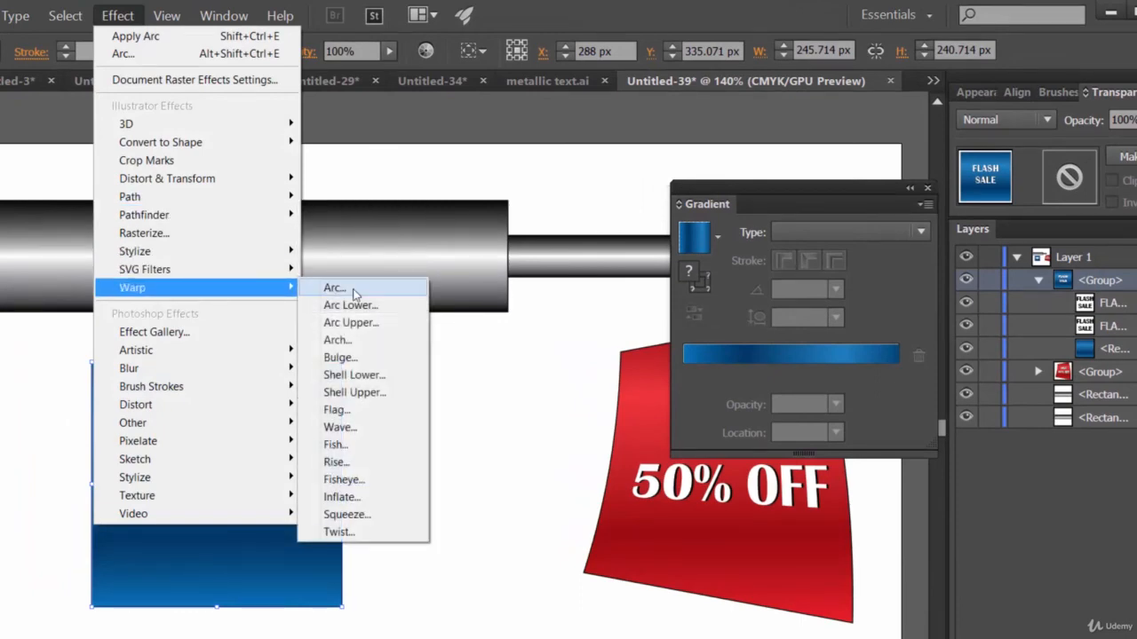
{"action": "left_click", "coordinate": [353, 288]}
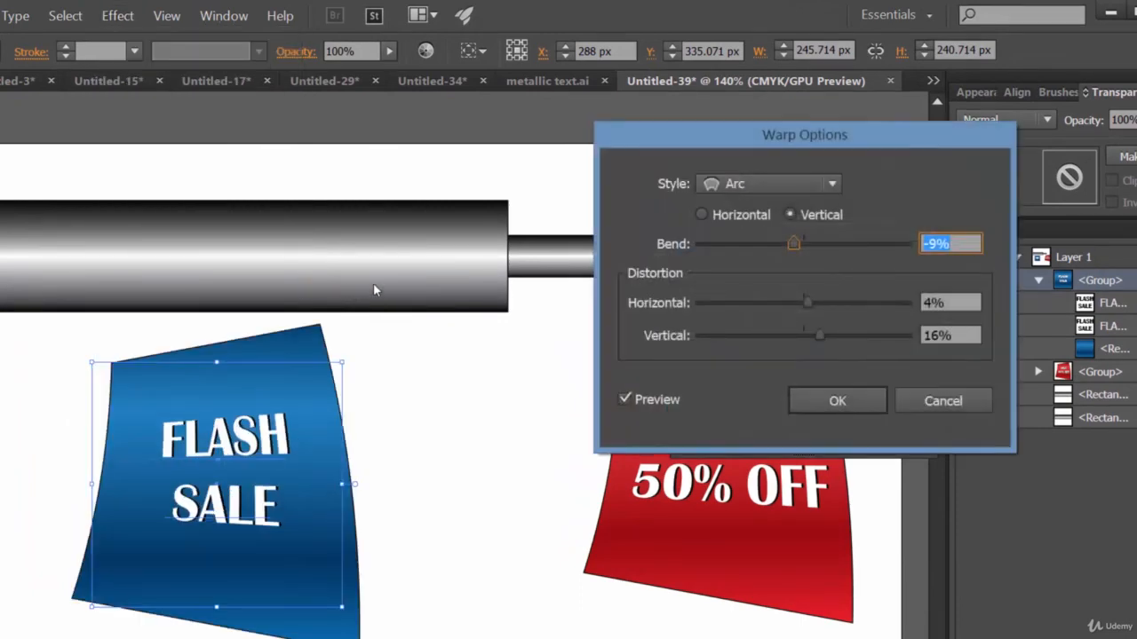
- Try the Arc warp with -41% horizontal and 3% vertical distortion
{"action": "left_click", "coordinate": [806, 303]}
{"action": "left_click_drag", "start_coordinate": [807, 302], "coordinate": [765, 302]}
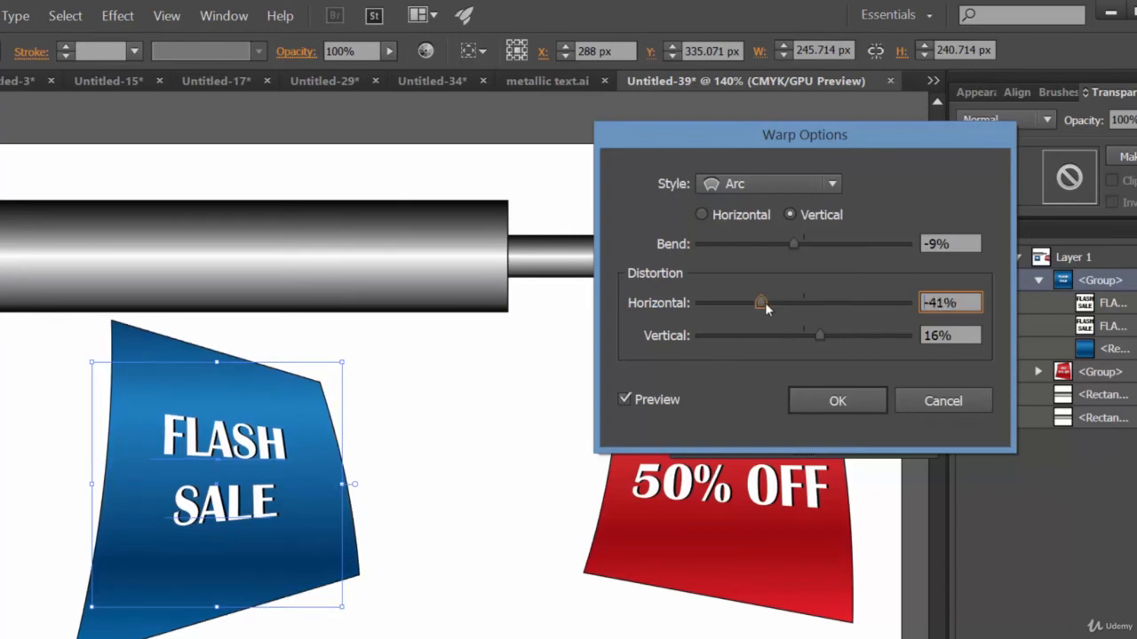
{"action": "mouse_move", "coordinate": [818, 337]}
{"action": "left_mouse_down"}
{"action": "mouse_move", "coordinate": [790, 335]}
{"action": "mouse_move", "coordinate": [894, 338]}
{"action": "mouse_move", "coordinate": [802, 339]}
{"action": "left_mouse_up"}
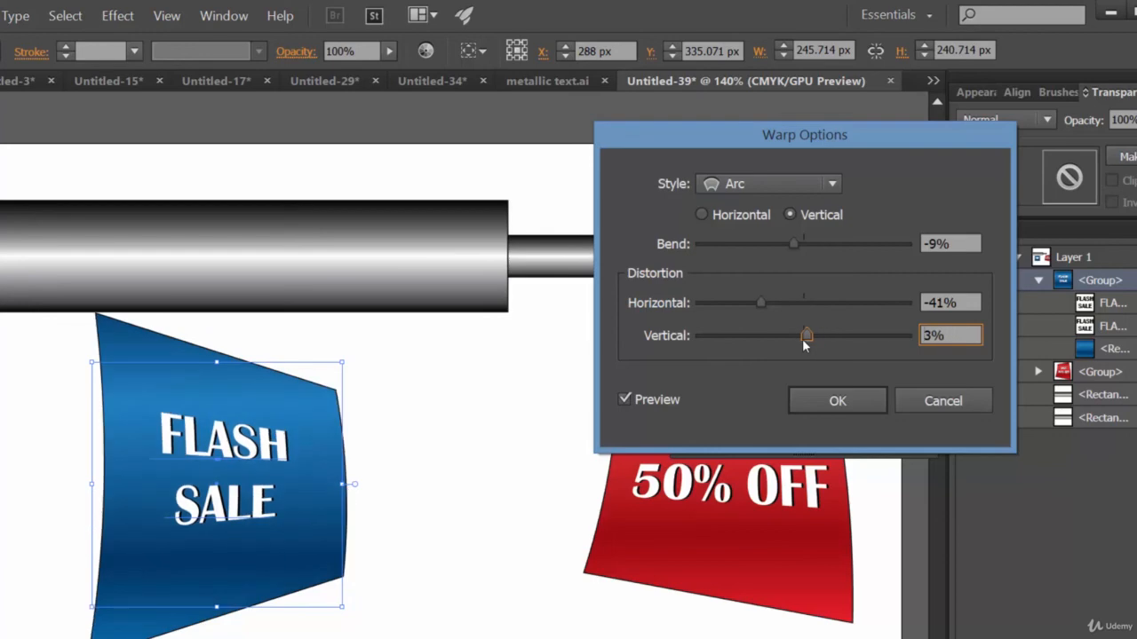
- Try the Rise, Fish and Bulge warp styles on the blue group
{"action": "left_click", "coordinate": [777, 184]}
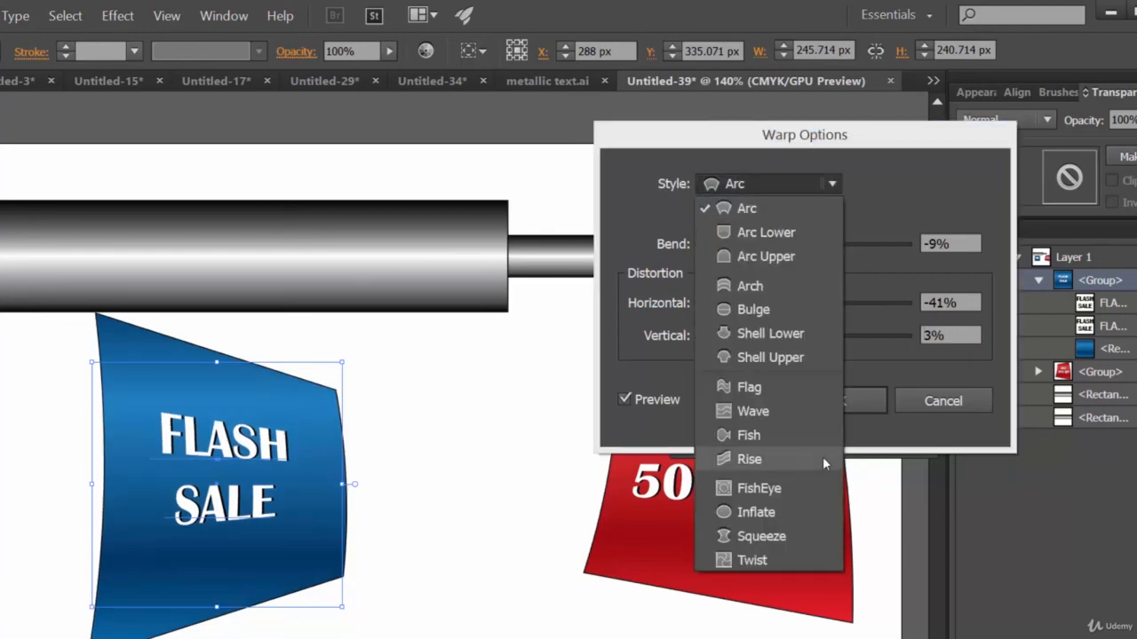
{"action": "left_click", "coordinate": [793, 459]}
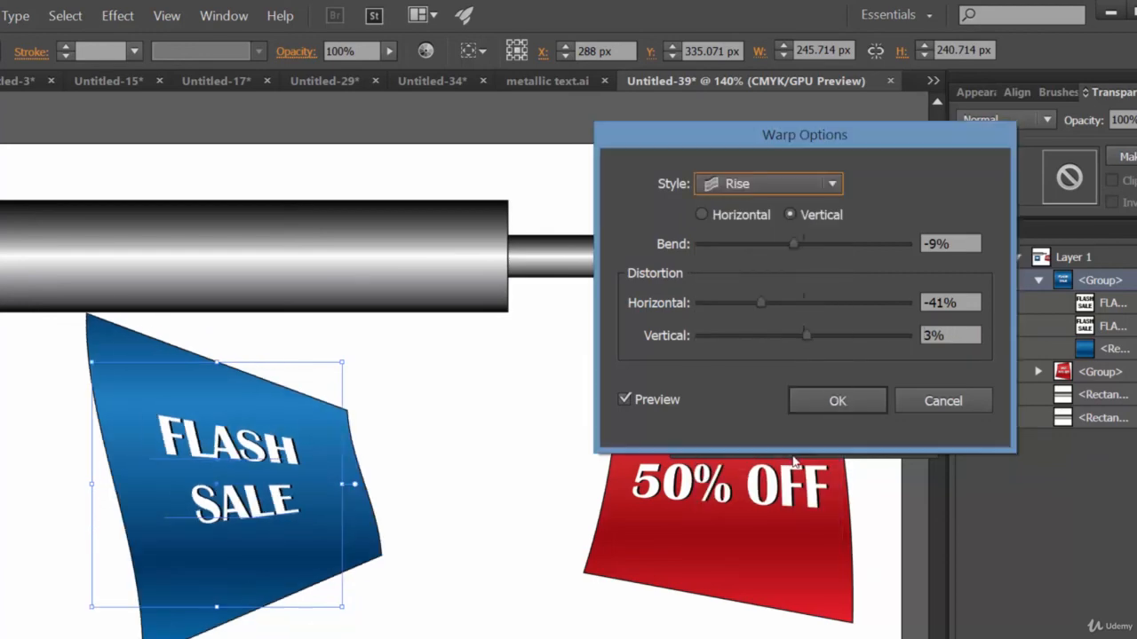
{"action": "left_click", "coordinate": [723, 182]}
{"action": "left_click", "coordinate": [758, 432]}
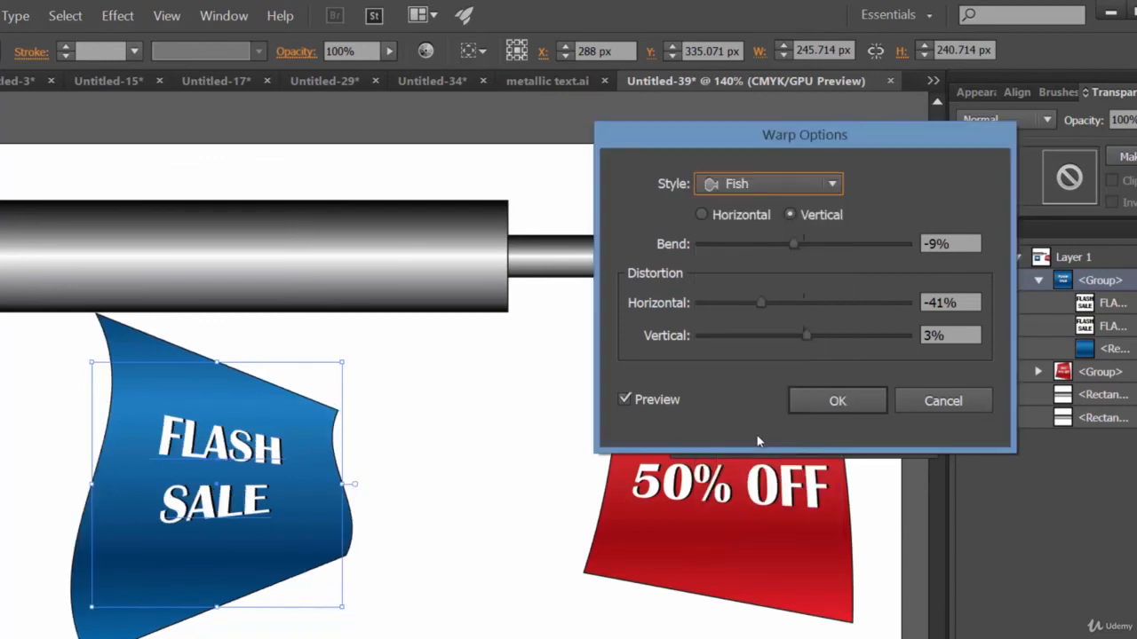
{"action": "left_click", "coordinate": [754, 187]}
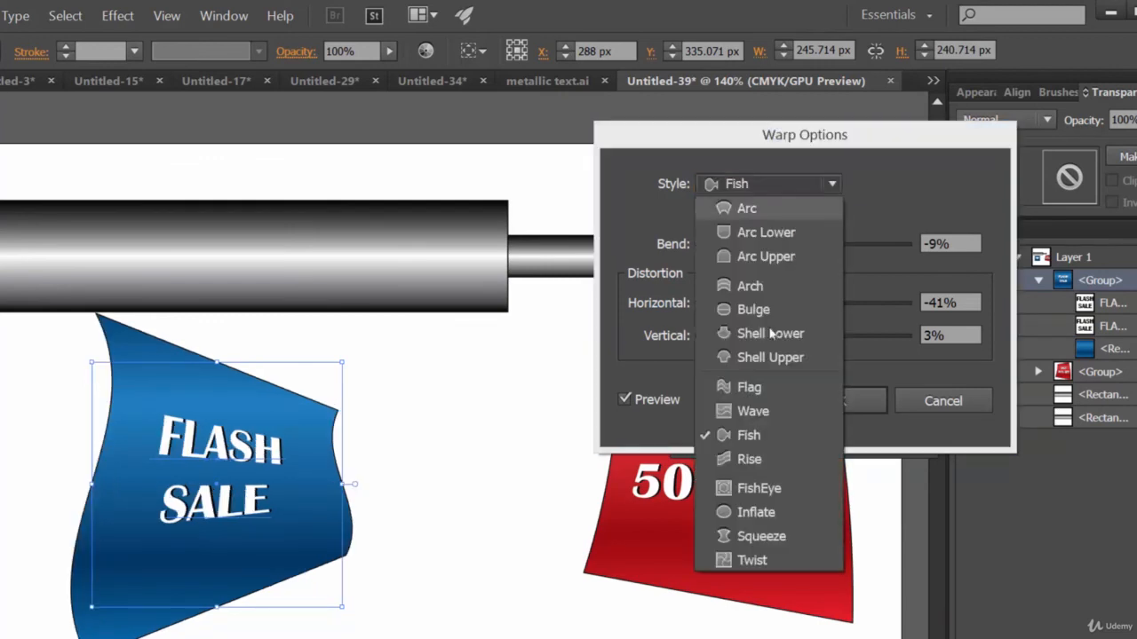
{"action": "left_click", "coordinate": [774, 318]}
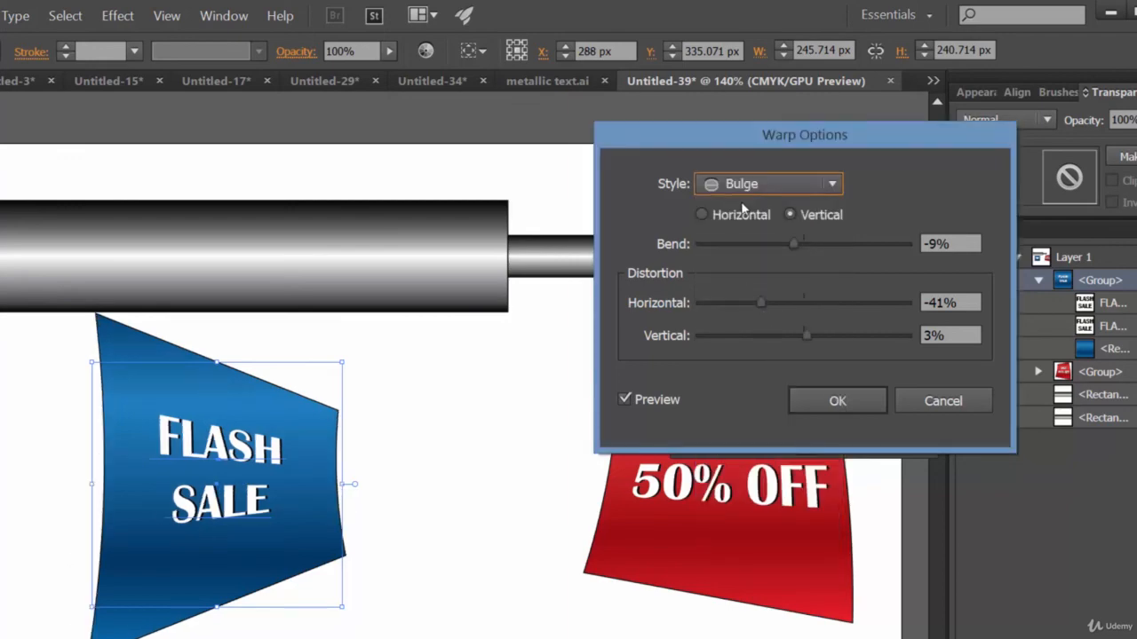
- Try the Arch, Flag and Squeeze warp styles on the blue group
{"action": "left_click", "coordinate": [788, 185]}
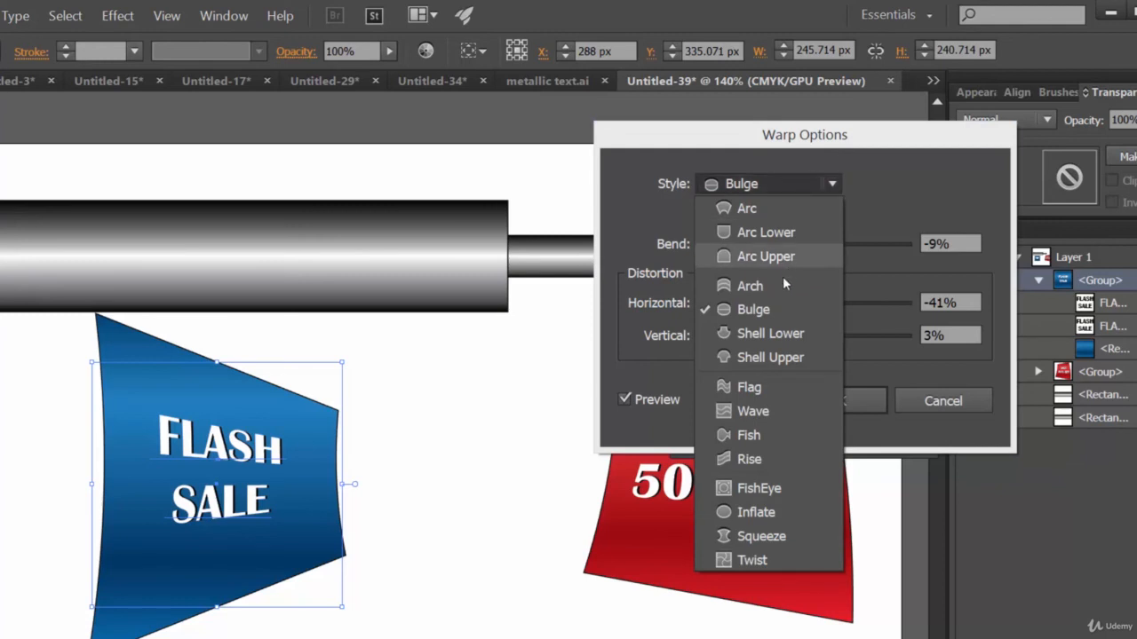
{"action": "left_click", "coordinate": [771, 288]}
{"action": "left_click", "coordinate": [783, 184]}
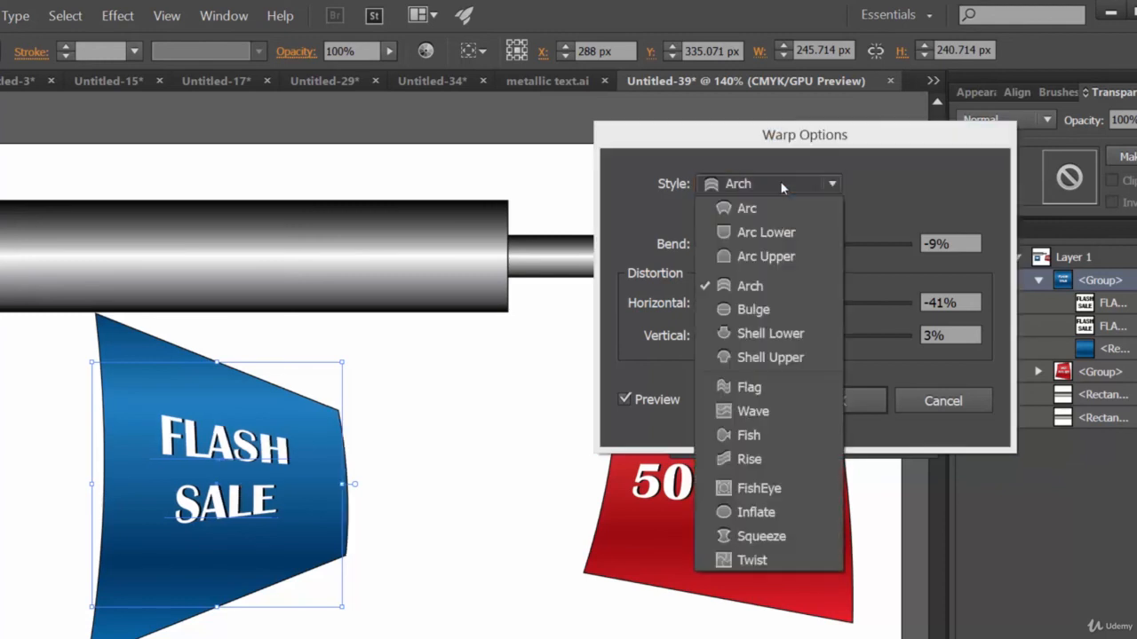
{"action": "left_click", "coordinate": [787, 392]}
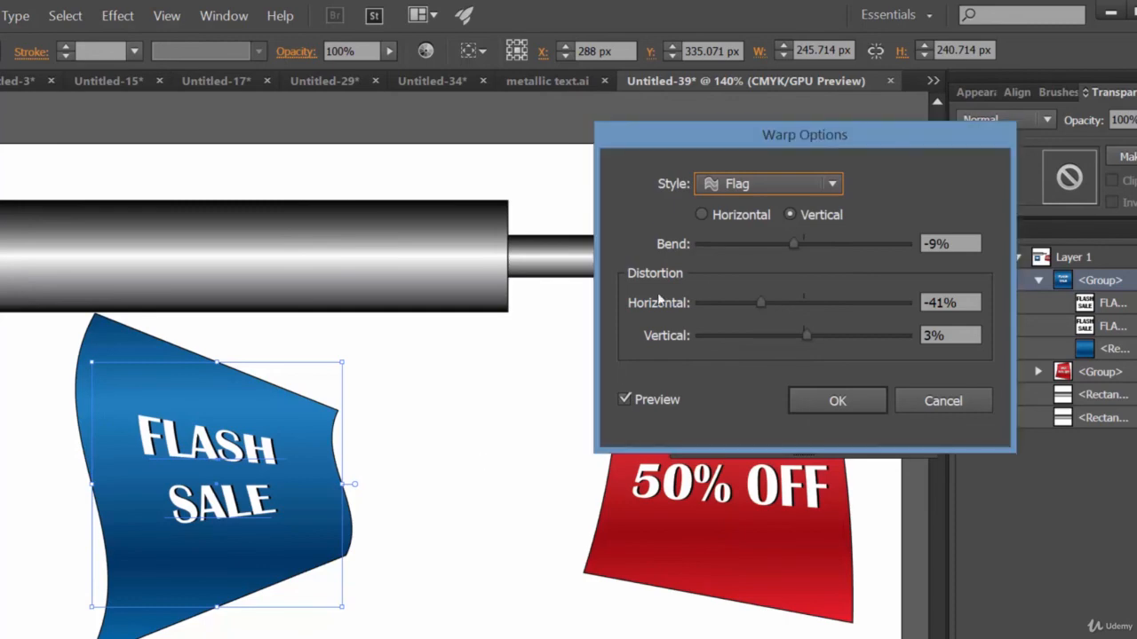
{"action": "left_click", "coordinate": [753, 197]}
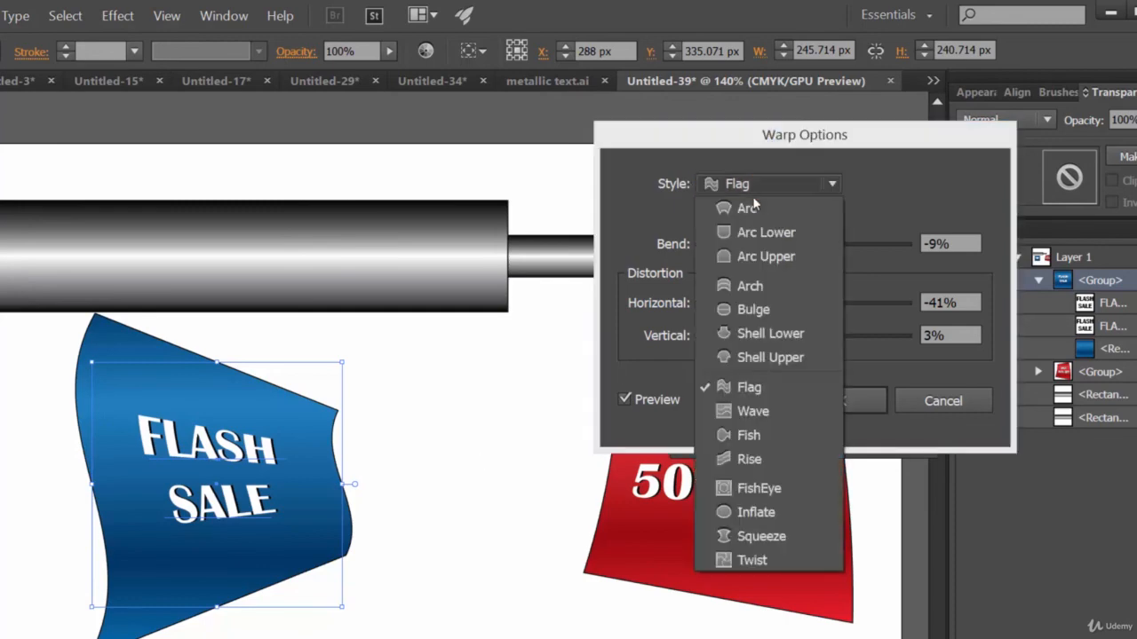
{"action": "left_click", "coordinate": [776, 537]}
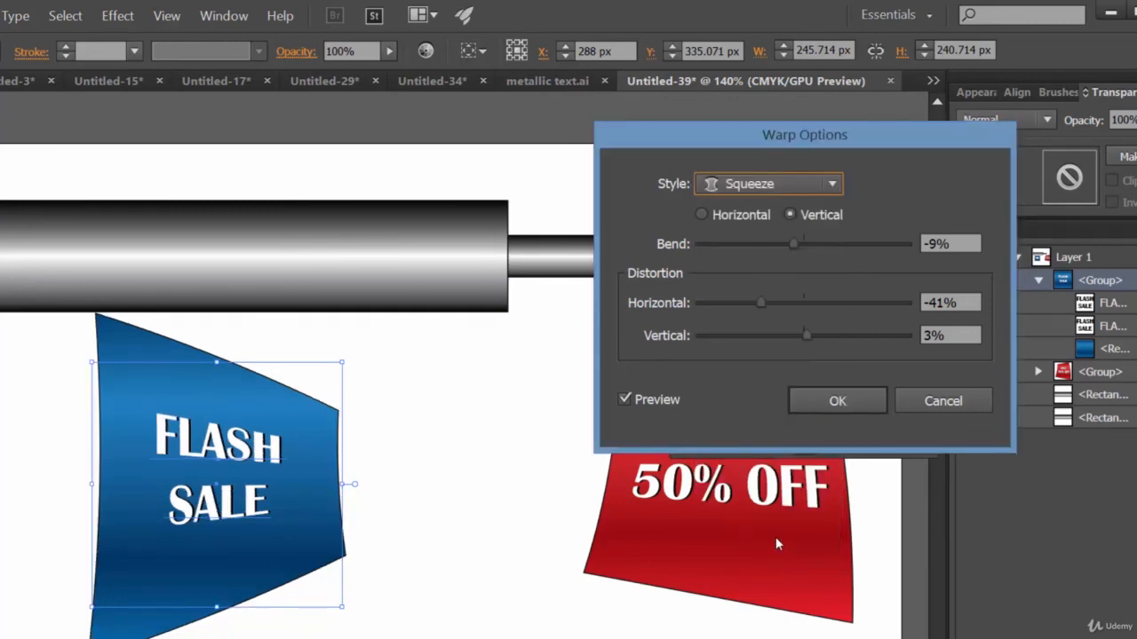
- Try the Twist and Wave warp styles with -35% horizontal and -30% vertical distortion
{"action": "left_click", "coordinate": [804, 194]}
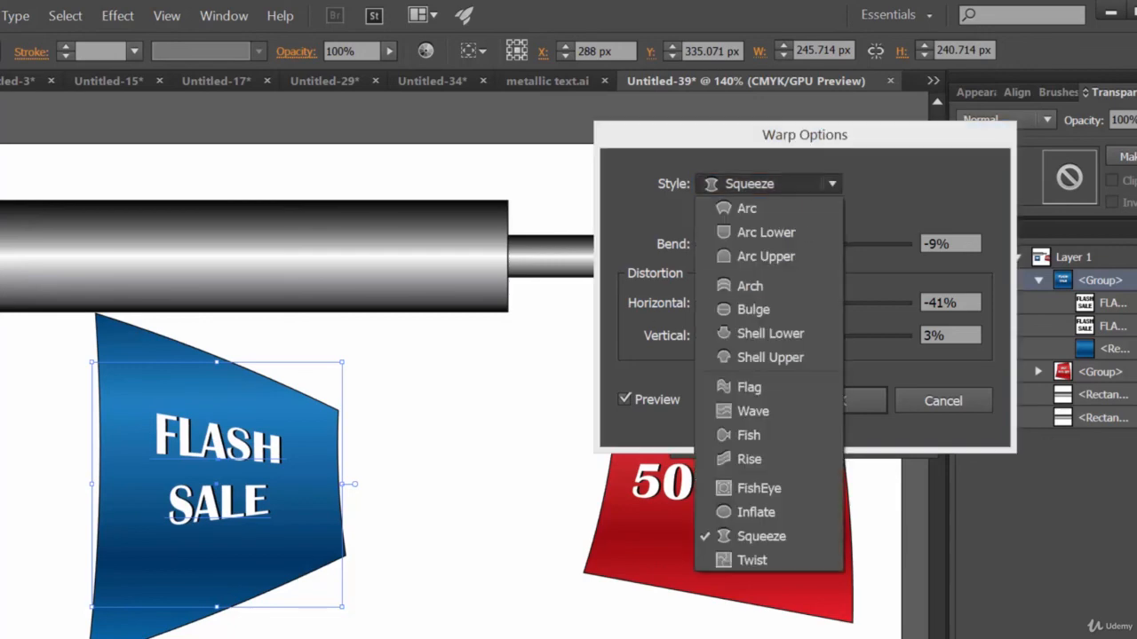
{"action": "left_click", "coordinate": [769, 568]}
{"action": "key", "text": "Down"}
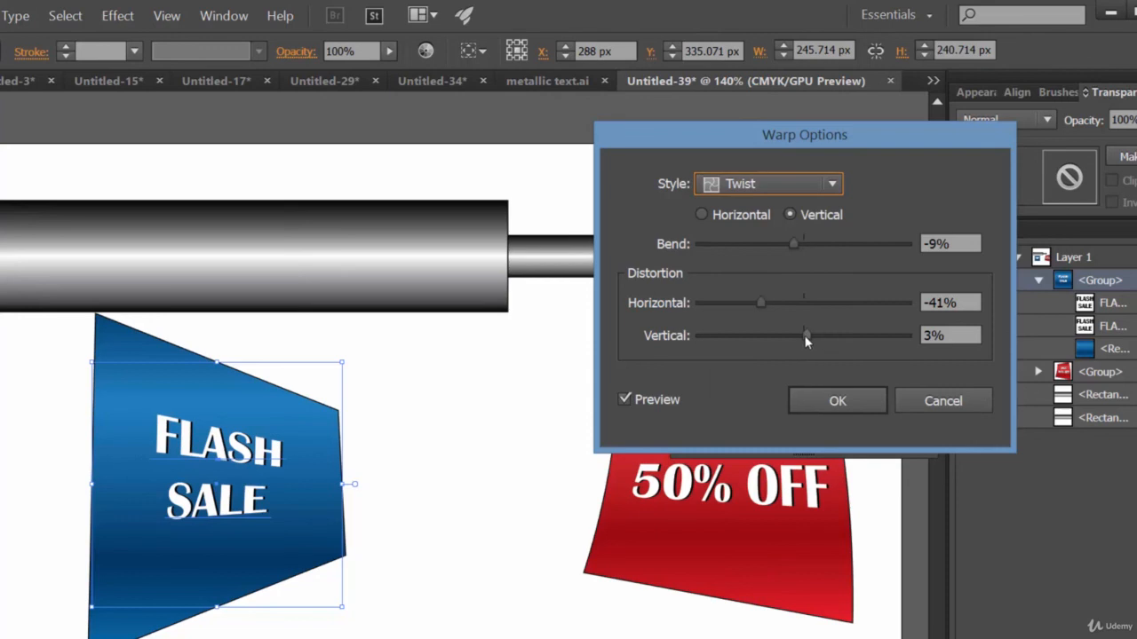
{"action": "left_click_drag", "start_coordinate": [804, 335], "coordinate": [766, 301]}
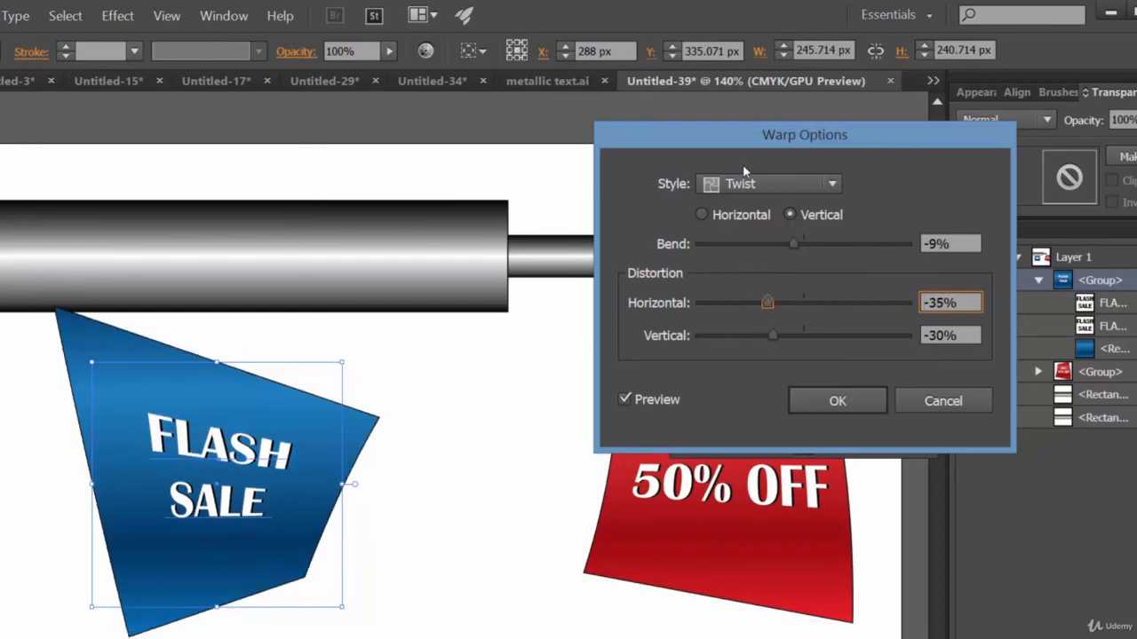
{"action": "left_click", "coordinate": [786, 186]}
{"action": "left_click", "coordinate": [773, 408]}
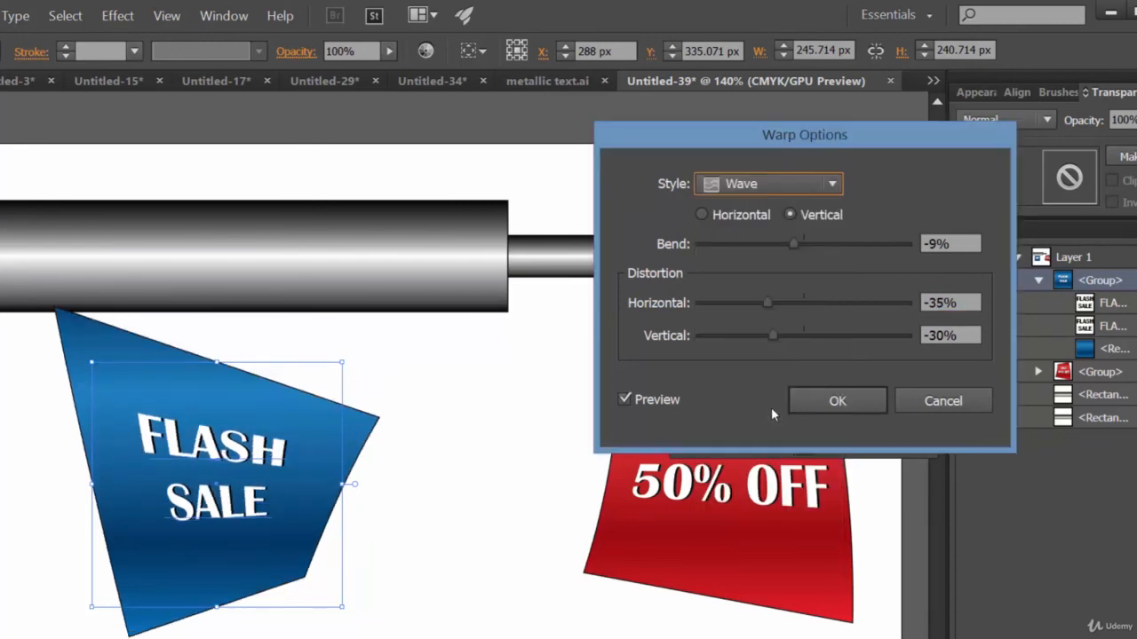
- Set the blue group's warp style to Flag with 16% horizontal and 23% vertical distortion
{"action": "left_click", "coordinate": [773, 188]}
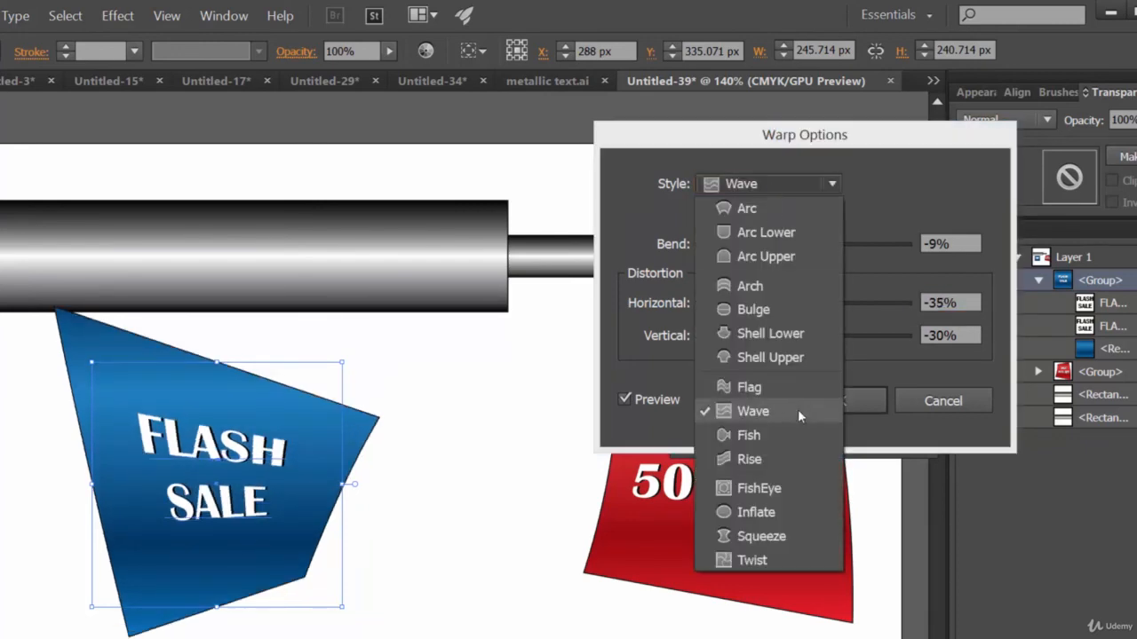
{"action": "left_click", "coordinate": [776, 389]}
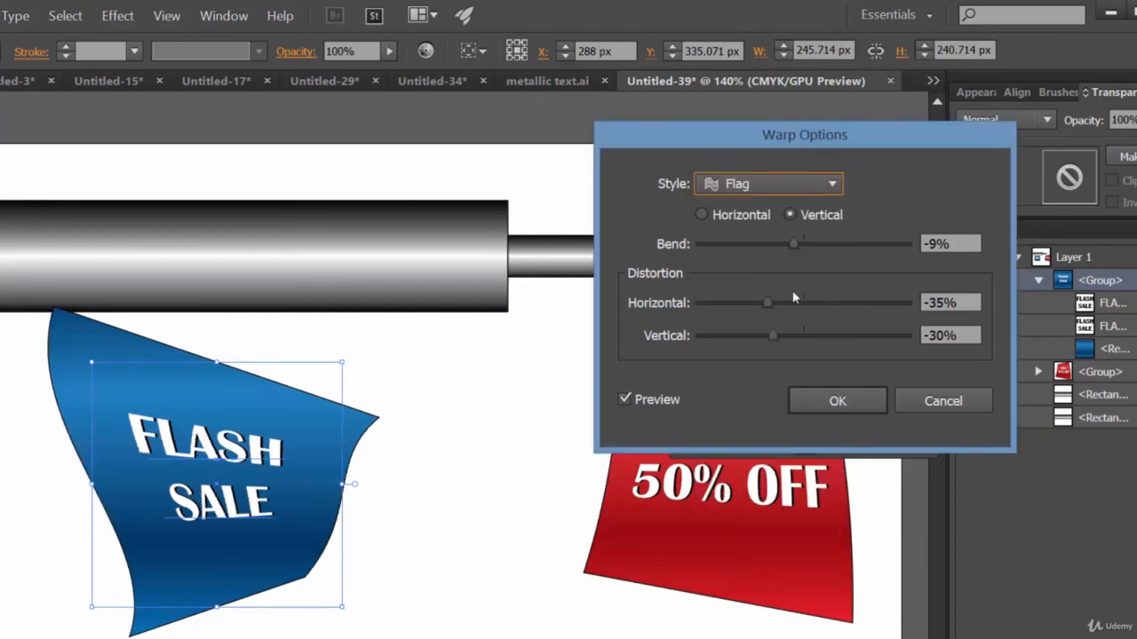
{"action": "left_click_drag", "start_coordinate": [769, 302], "coordinate": [821, 304]}
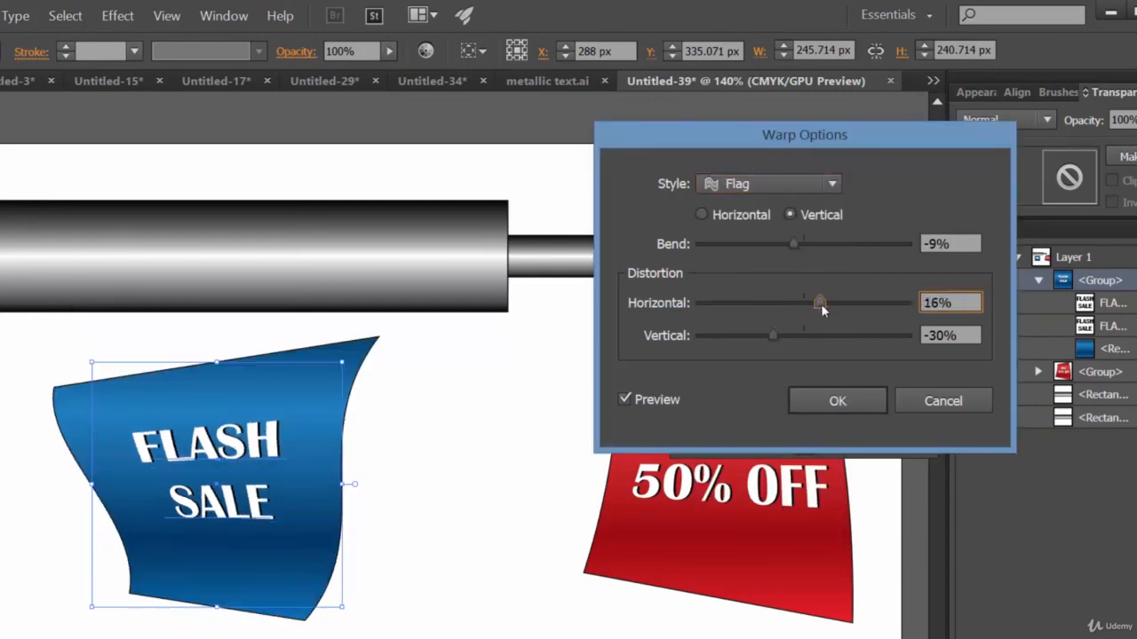
{"action": "left_click_drag", "start_coordinate": [777, 335], "coordinate": [832, 333]}
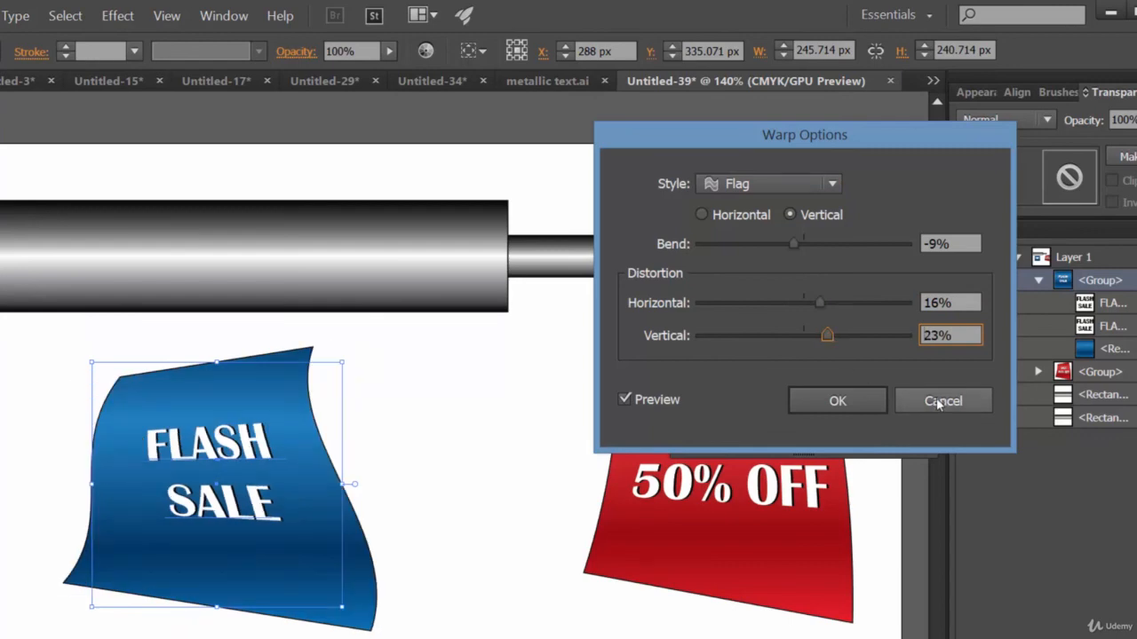
- Compare the Horizontal orientation and the Bulge style on the blue group, returning to a Vertical Flag warp
{"action": "left_click_drag", "start_coordinate": [812, 135], "coordinate": [794, 160]}
{"action": "left_click", "coordinate": [743, 244]}
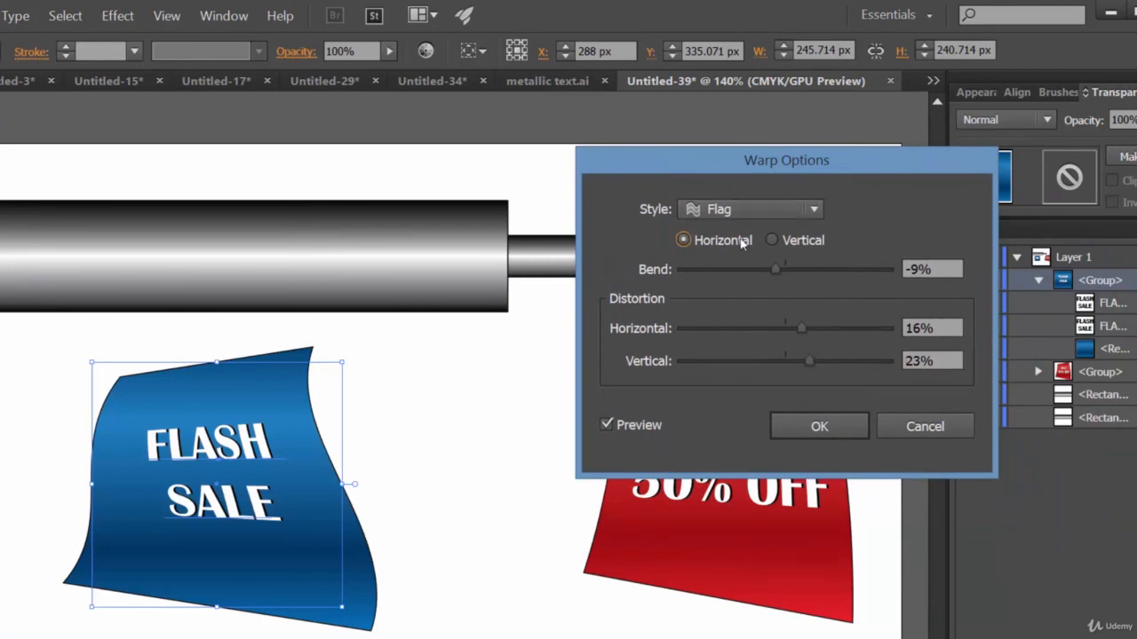
{"action": "left_click", "coordinate": [815, 244]}
{"action": "left_click", "coordinate": [776, 211]}
{"action": "left_click", "coordinate": [745, 328]}
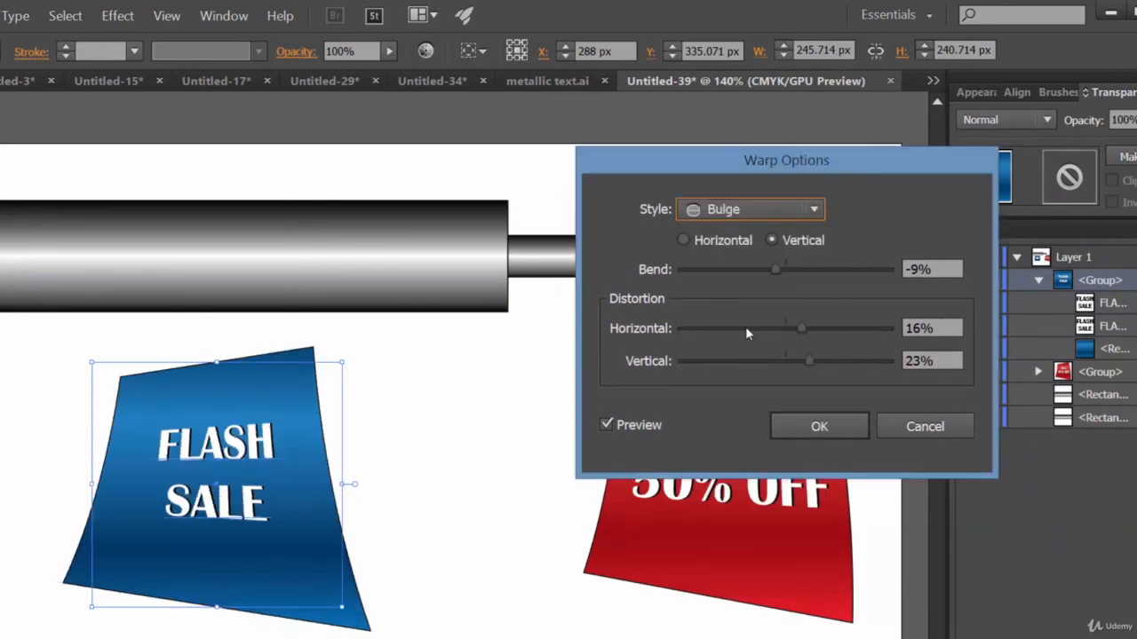
{"action": "left_click", "coordinate": [735, 212]}
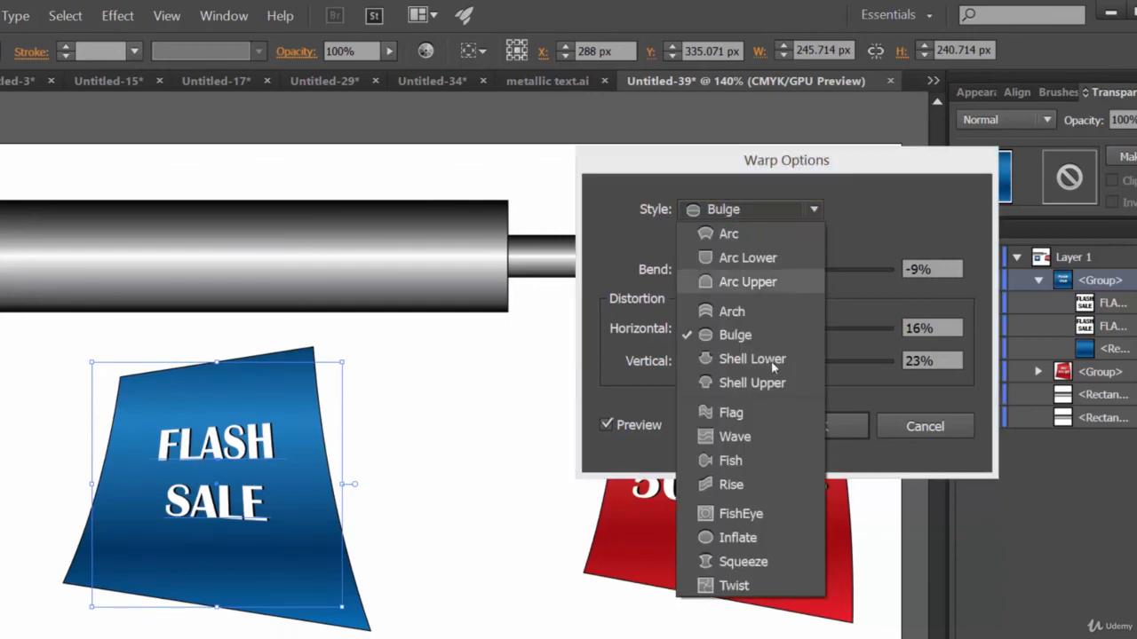
{"action": "left_click", "coordinate": [761, 410]}
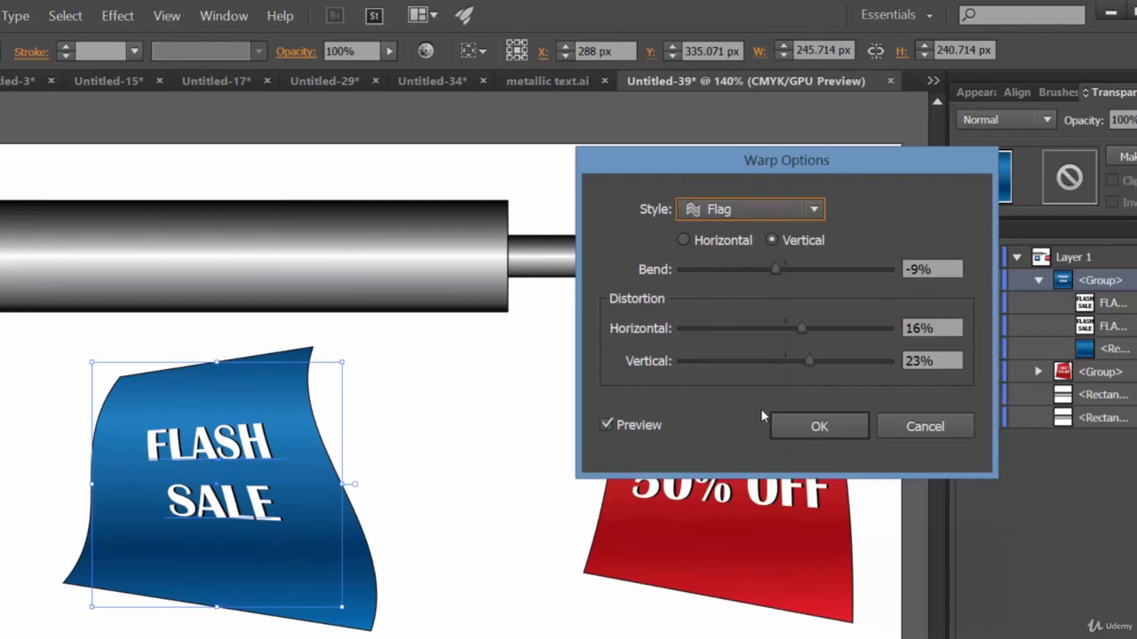
- Apply the vertical Flag warp to the blue group and move the Gradient panel clear of the red banner
{"action": "left_click_drag", "start_coordinate": [746, 164], "coordinate": [573, 159]}
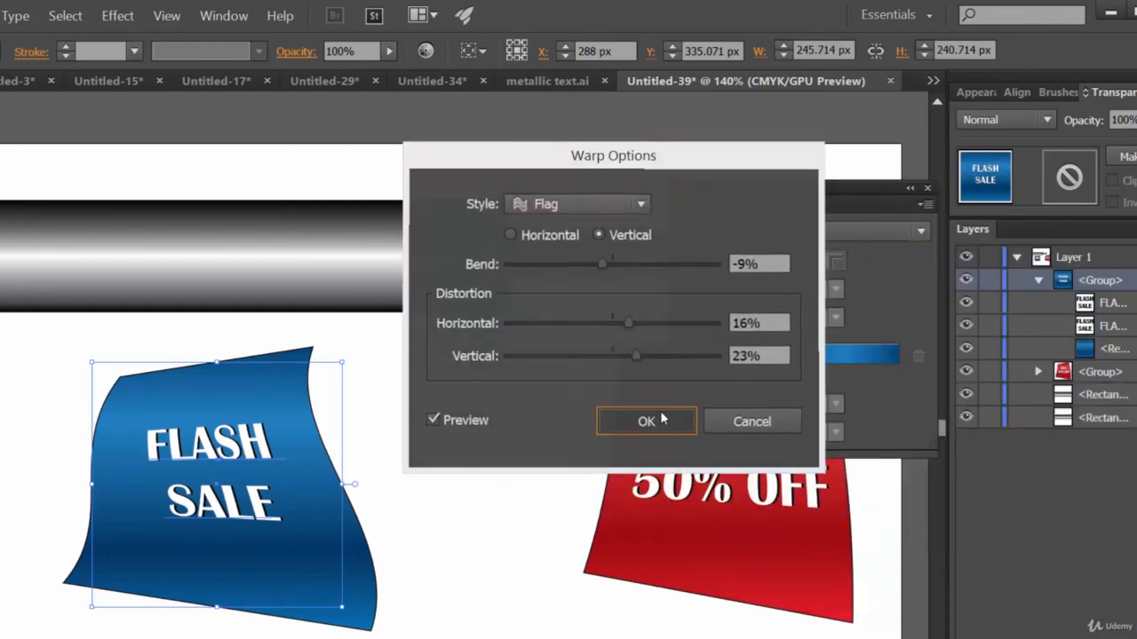
{"action": "left_click", "coordinate": [657, 415]}
{"action": "left_click", "coordinate": [508, 405]}
{"action": "left_click_drag", "start_coordinate": [756, 210], "coordinate": [1002, 308]}
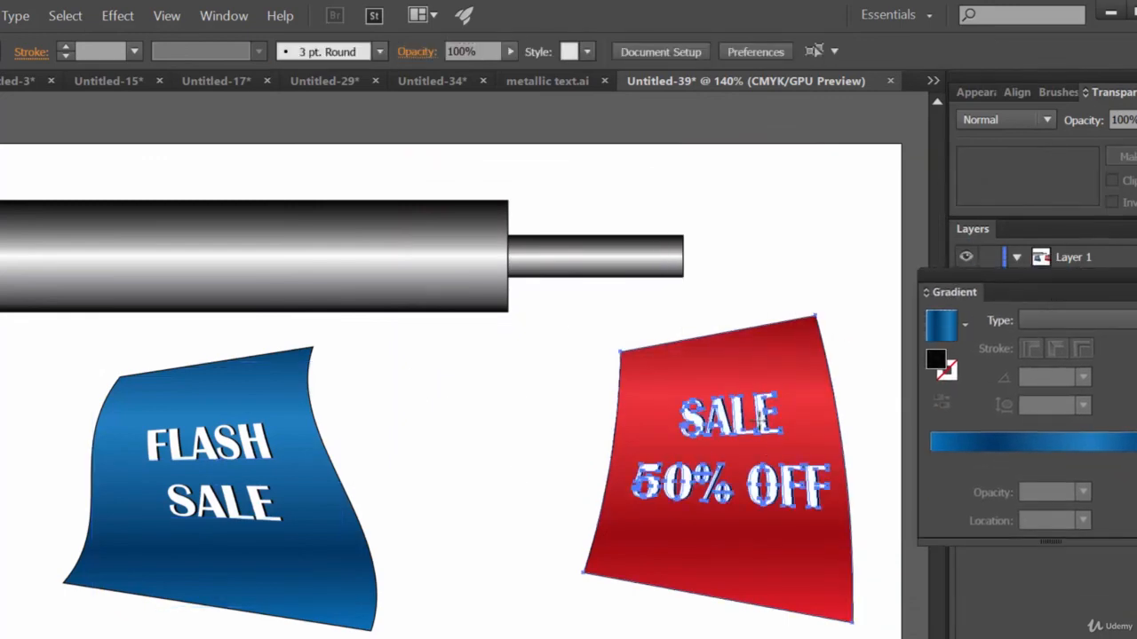
- Reposition the blue FLASH SALE and red SALE 50% OFF banners side by side beneath the silver cylinder, and deselect everything
{"action": "left_click", "coordinate": [778, 428]}
{"action": "left_click_drag", "start_coordinate": [241, 441], "coordinate": [375, 433]}
{"action": "left_click_drag", "start_coordinate": [516, 415], "coordinate": [378, 386]}
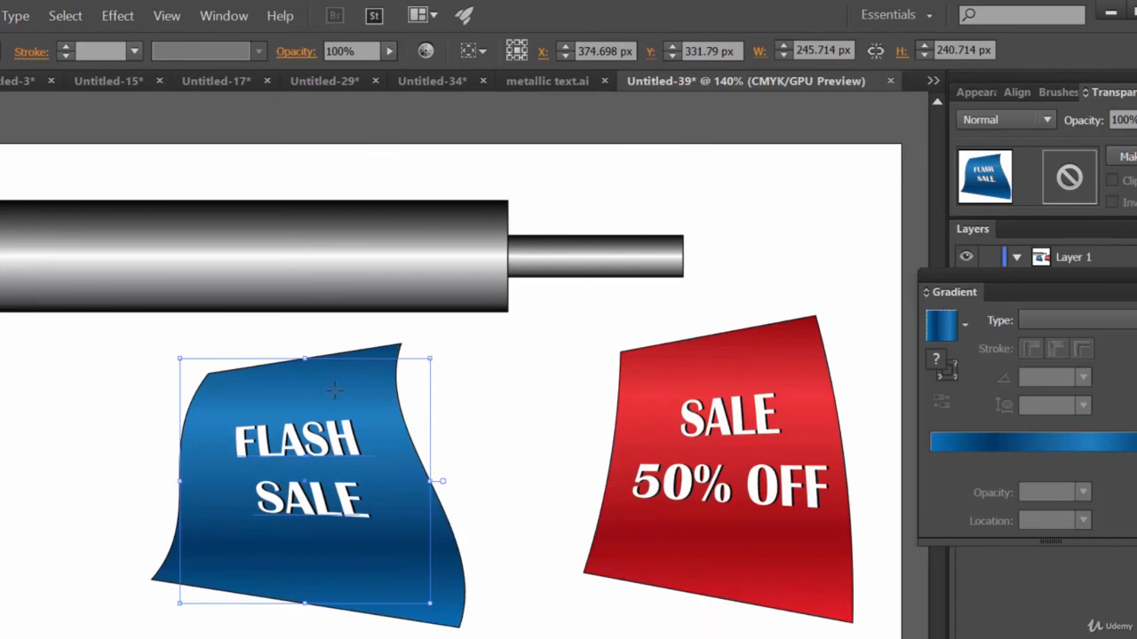
{"action": "left_click_drag", "start_coordinate": [378, 395], "coordinate": [296, 405]}
{"action": "left_click", "coordinate": [759, 378]}
{"action": "left_click_drag", "start_coordinate": [759, 377], "coordinate": [634, 398]}
{"action": "left_click", "coordinate": [830, 447]}
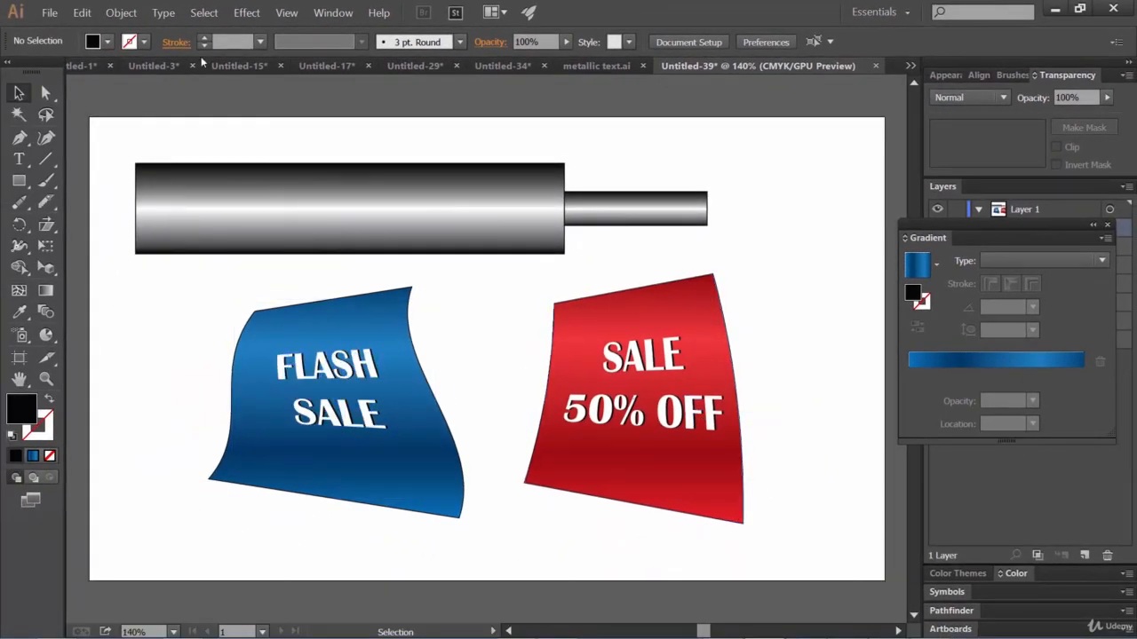
- Look through the available effect categories
{"action": "left_click", "coordinate": [254, 14]}
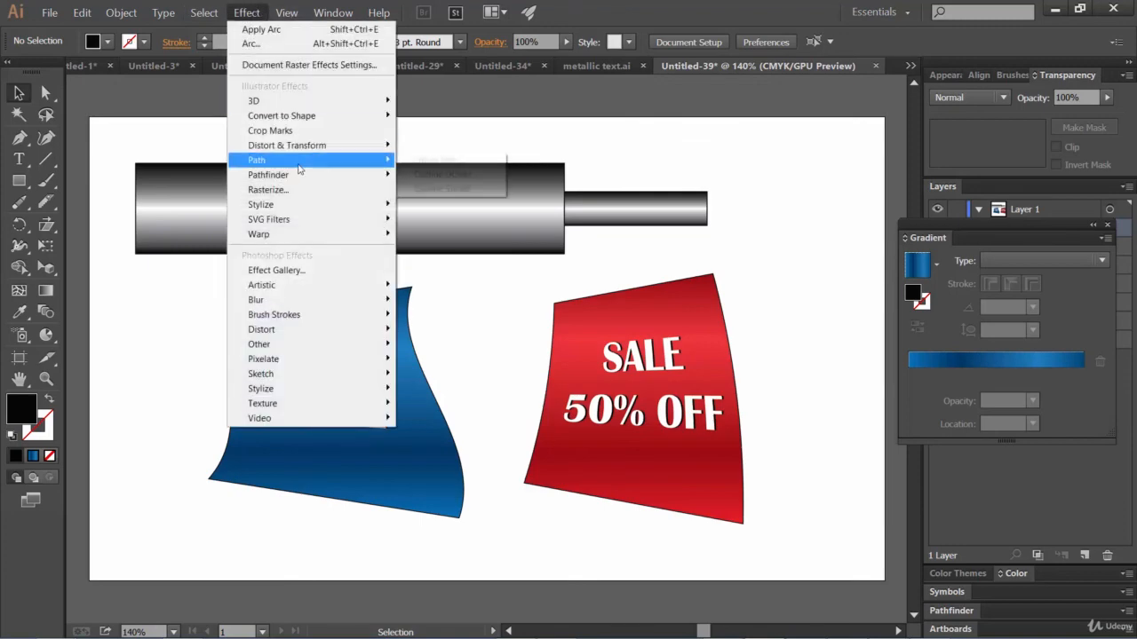